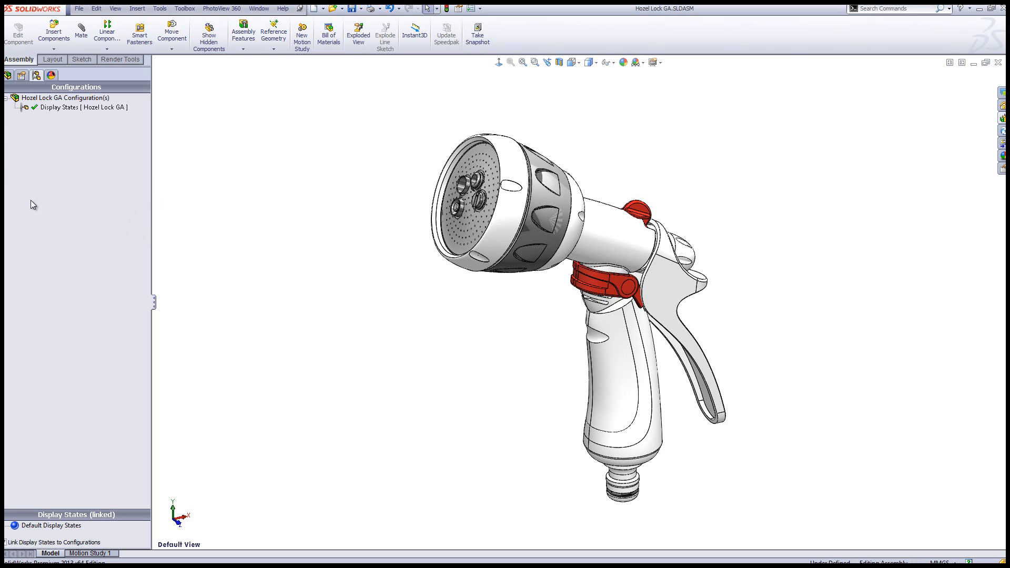
Add a new display state to the assembly and name it External Components
{"action": "right_click", "coordinate": [68, 202]}
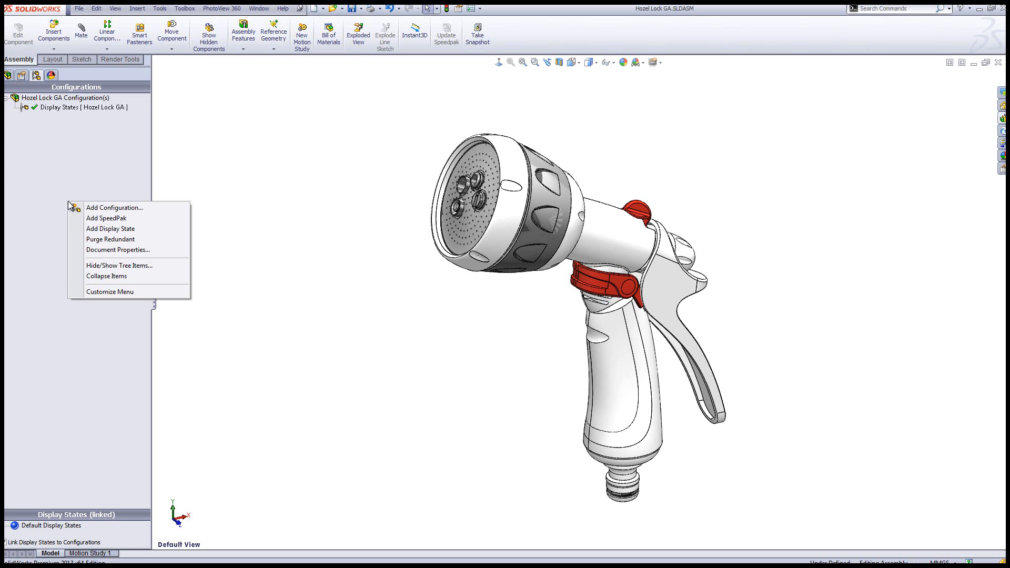
{"action": "left_click", "coordinate": [121, 229]}
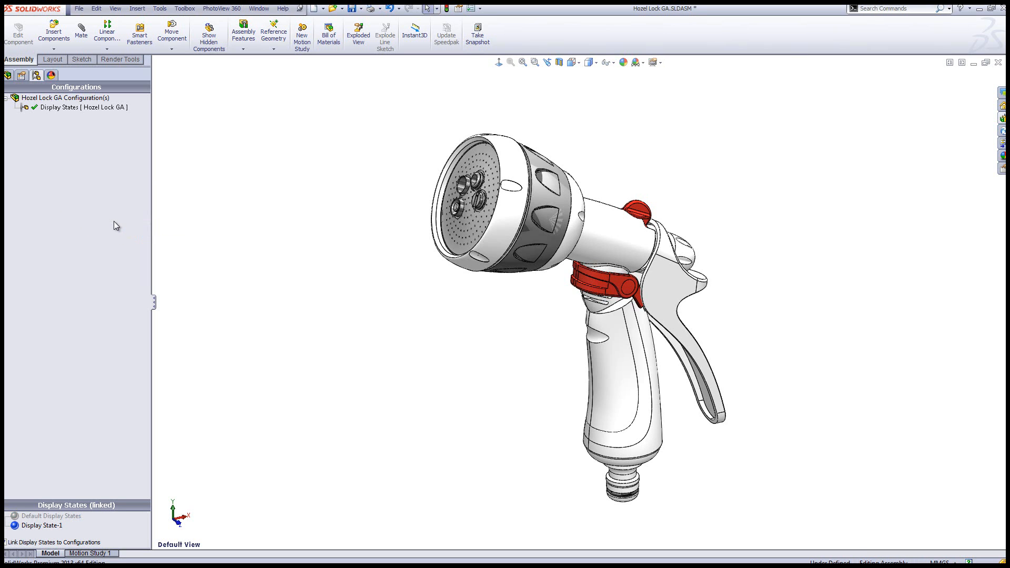
{"action": "left_click", "coordinate": [45, 525]}
{"action": "left_click", "coordinate": [36, 517]}
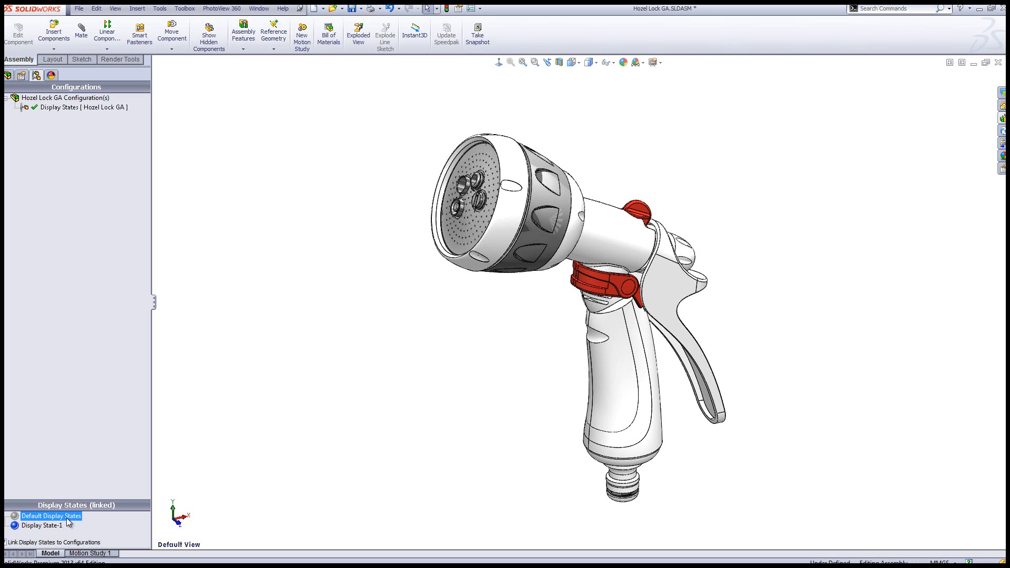
{"action": "left_click", "coordinate": [54, 528]}
{"action": "left_click", "coordinate": [51, 527]}
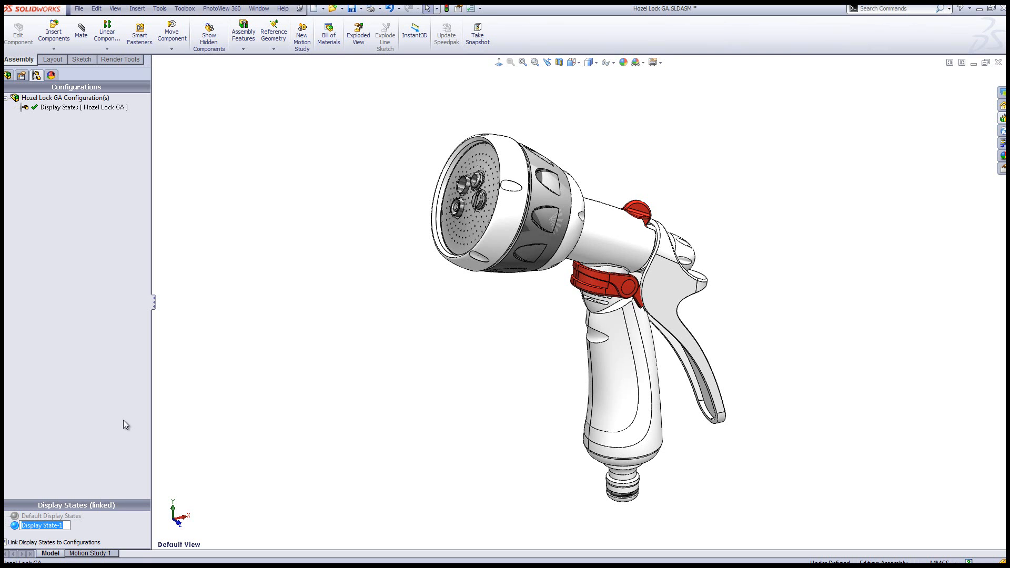
{"action": "type", "text": "External Components"}
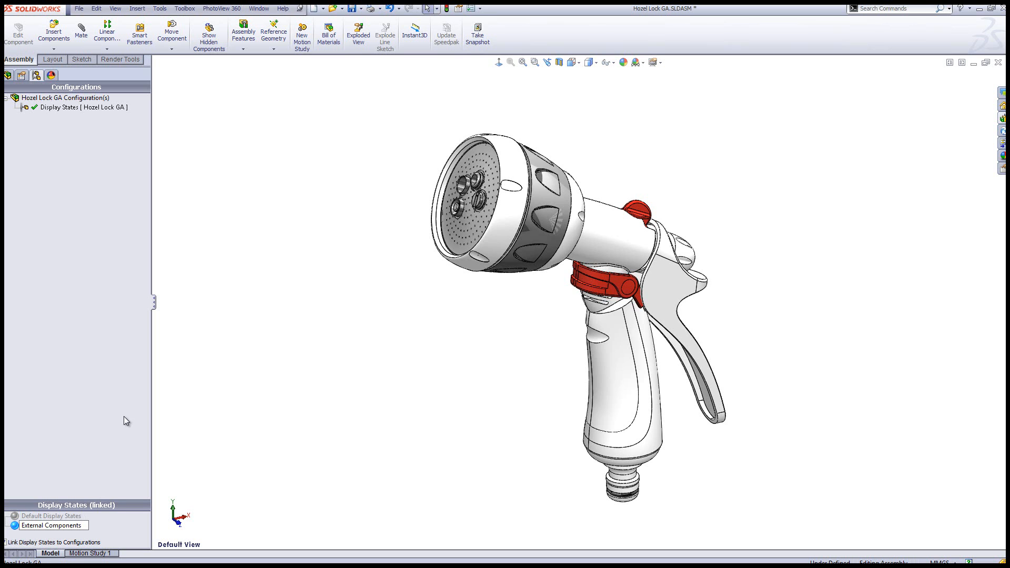
{"action": "key", "text": "Return"}
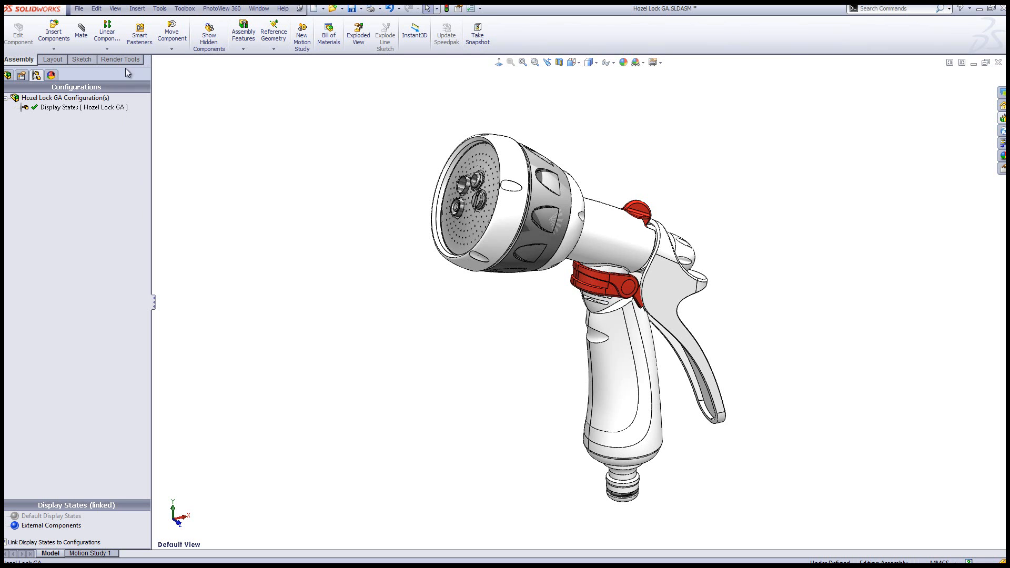
Split the manager pane to show the feature tree above the configurations, and expand the tree's display pane
{"action": "left_click_drag", "start_coordinate": [125, 65], "coordinate": [107, 359]}
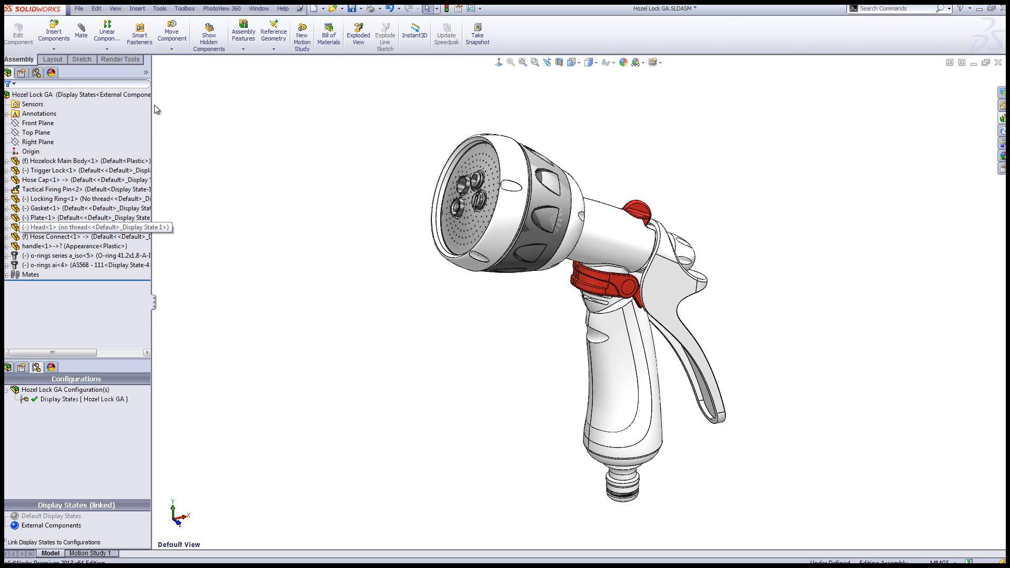
{"action": "left_click", "coordinate": [147, 73]}
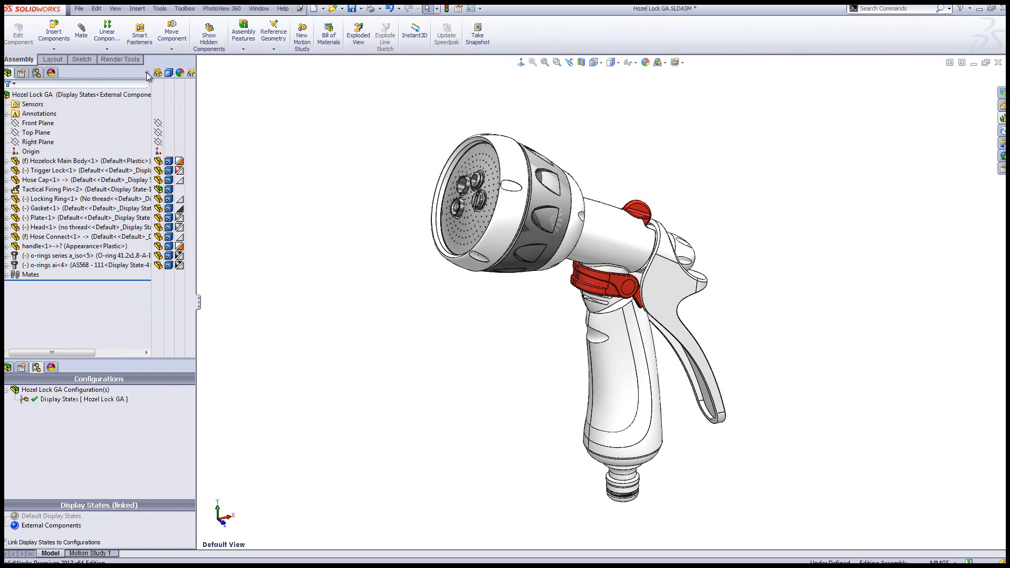
{"action": "left_click", "coordinate": [171, 104]}
{"action": "left_click", "coordinate": [174, 152]}
{"action": "key", "text": "t"}
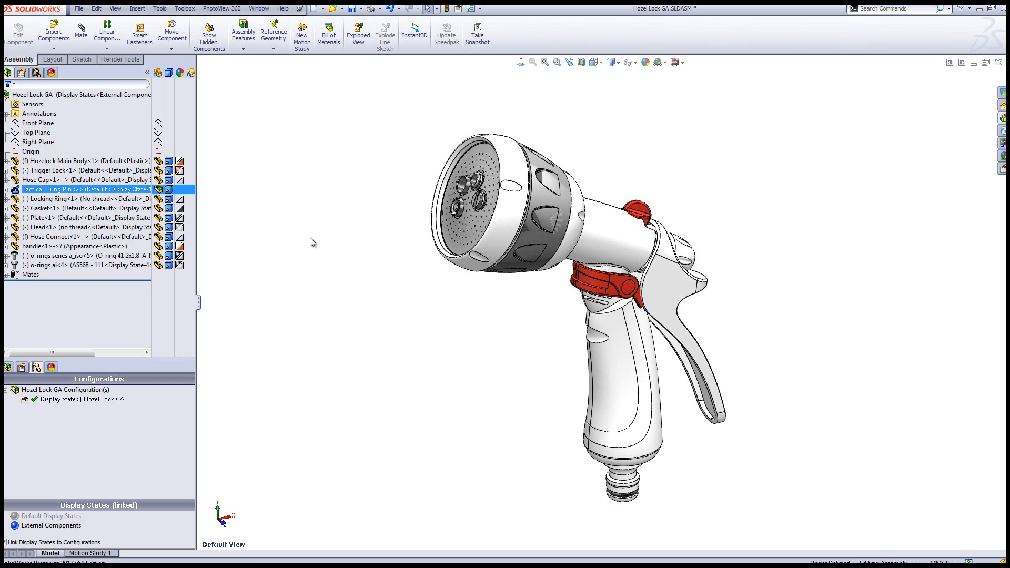
Select all internal components of the assembly and hide them in the External Components display state
{"action": "left_click", "coordinate": [437, 8]}
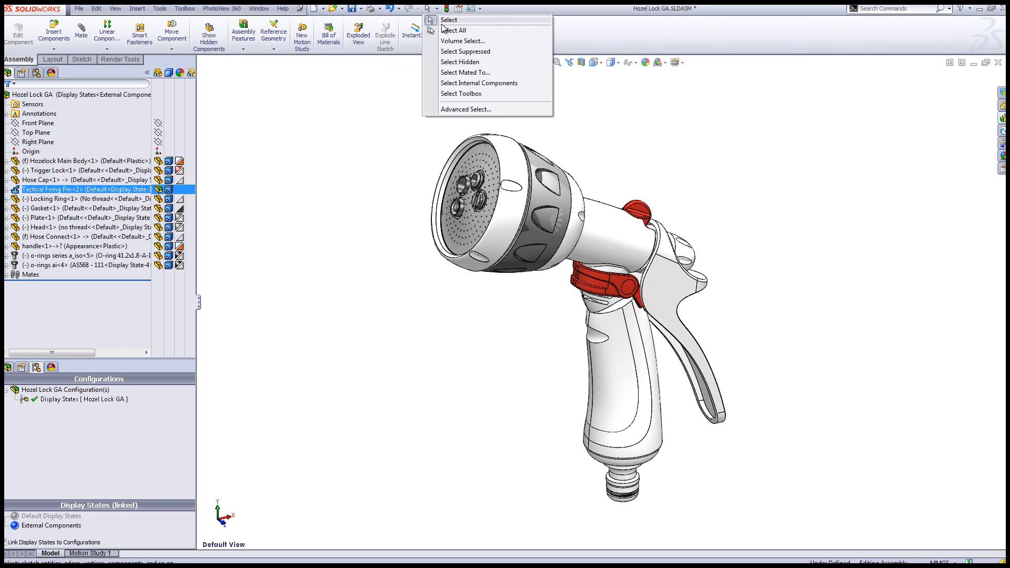
{"action": "left_click", "coordinate": [497, 84]}
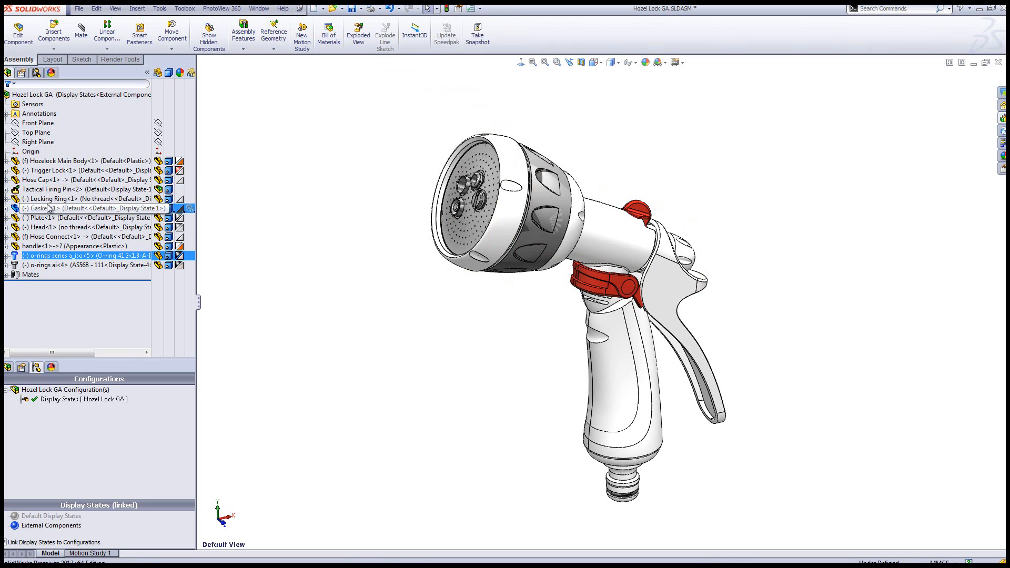
{"action": "left_click", "coordinate": [6, 191]}
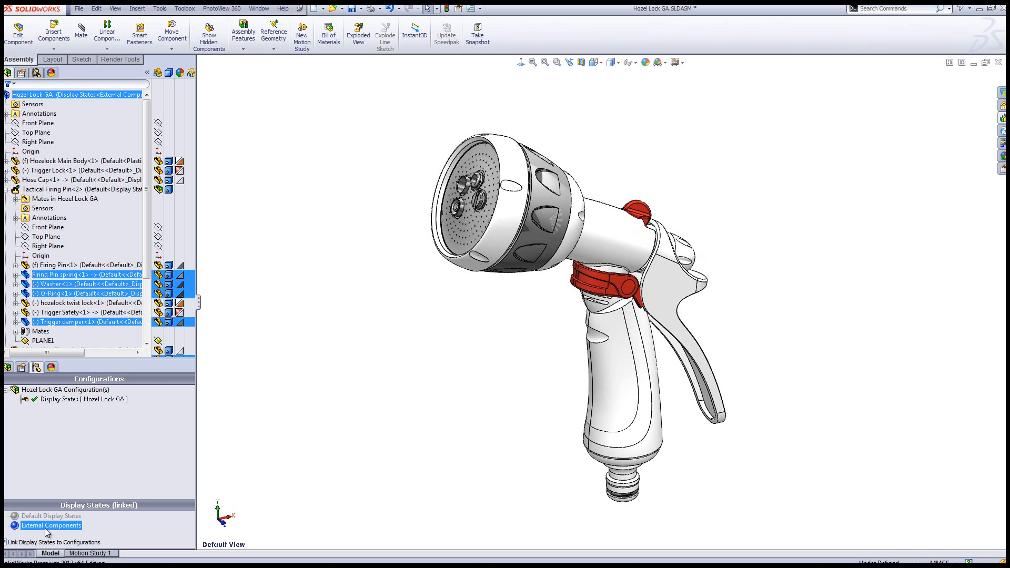
{"action": "right_click", "coordinate": [102, 283]}
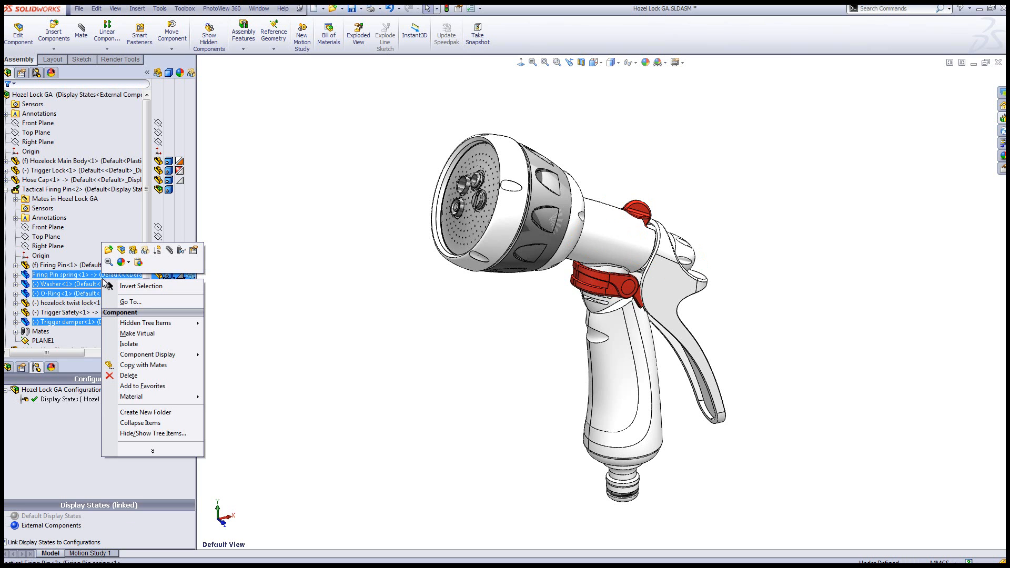
{"action": "left_click", "coordinate": [134, 253]}
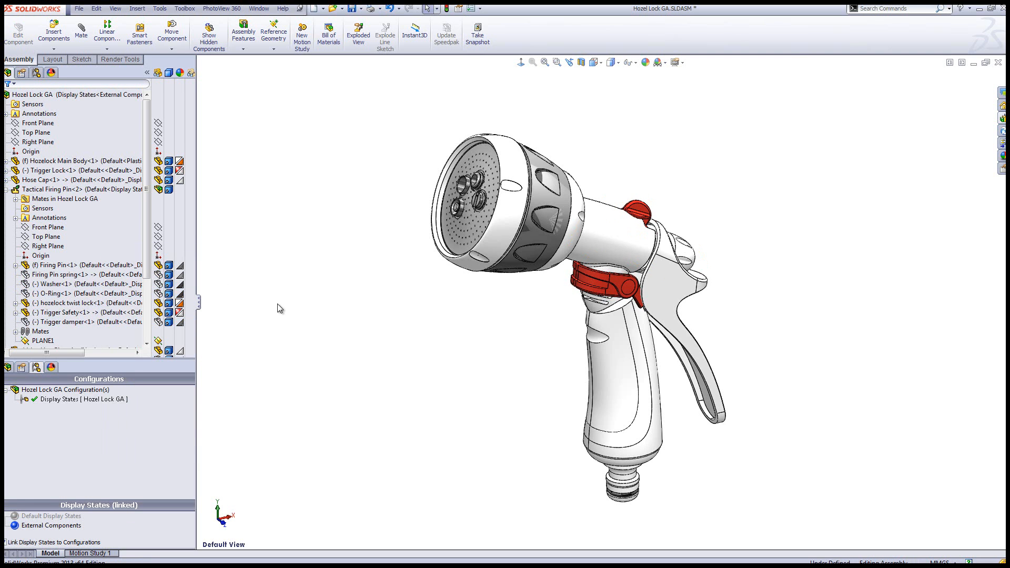
Activate Default Display States and section the assembly on the Front Plane with 0.00 mm offset
{"action": "left_click", "coordinate": [52, 516]}
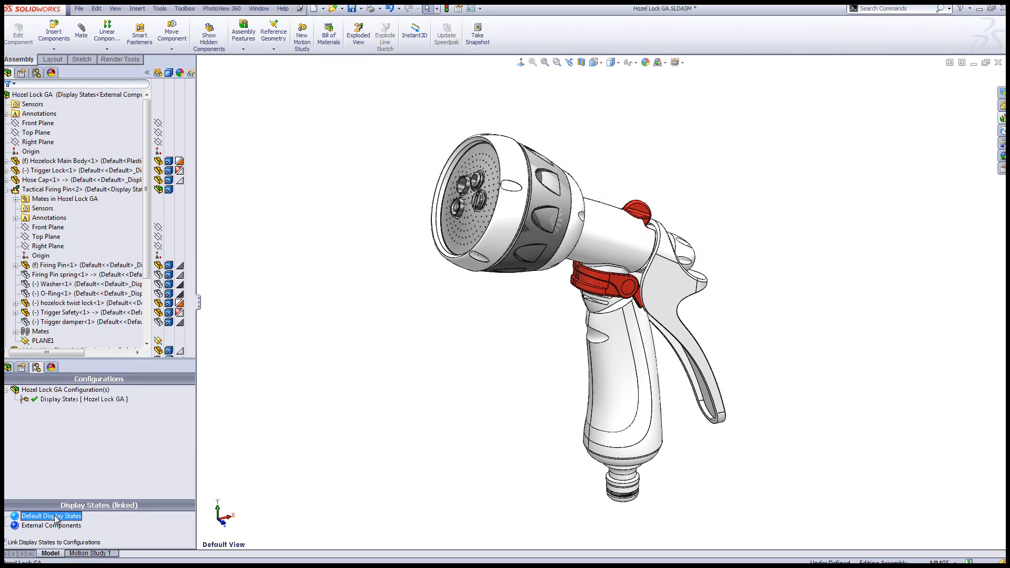
{"action": "double_click", "coordinate": [52, 516]}
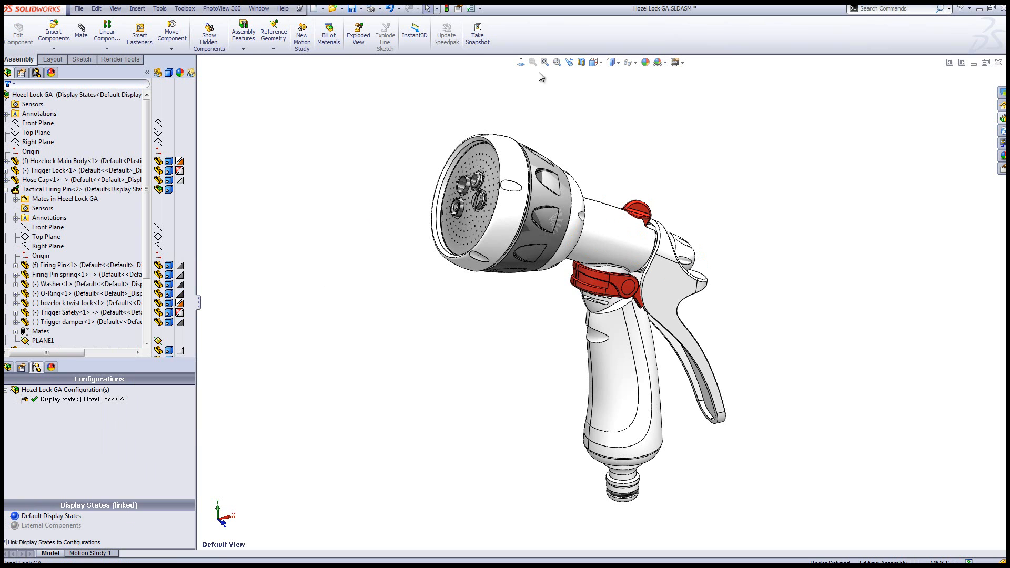
{"action": "left_click", "coordinate": [569, 62]}
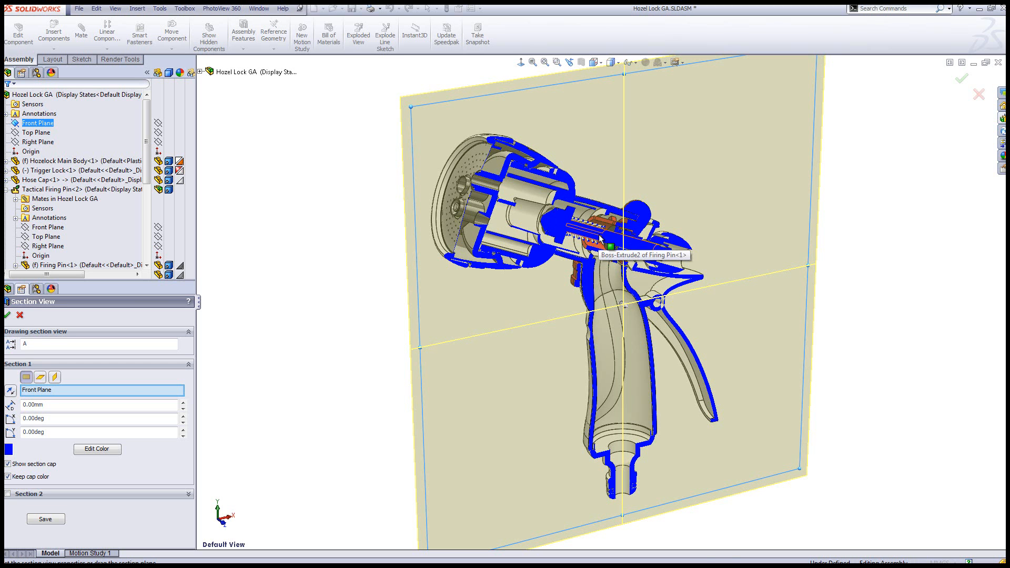
{"action": "left_click", "coordinate": [8, 314]}
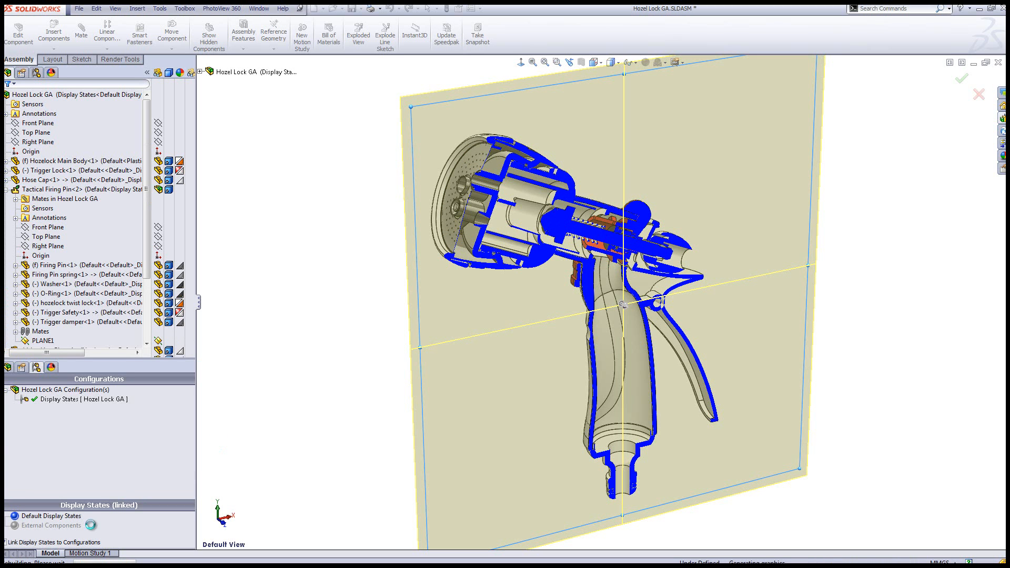
Activate the External Components display state to inspect the sectioned interior, and turn the section view off
{"action": "left_click", "coordinate": [57, 525]}
{"action": "double_click", "coordinate": [56, 525]}
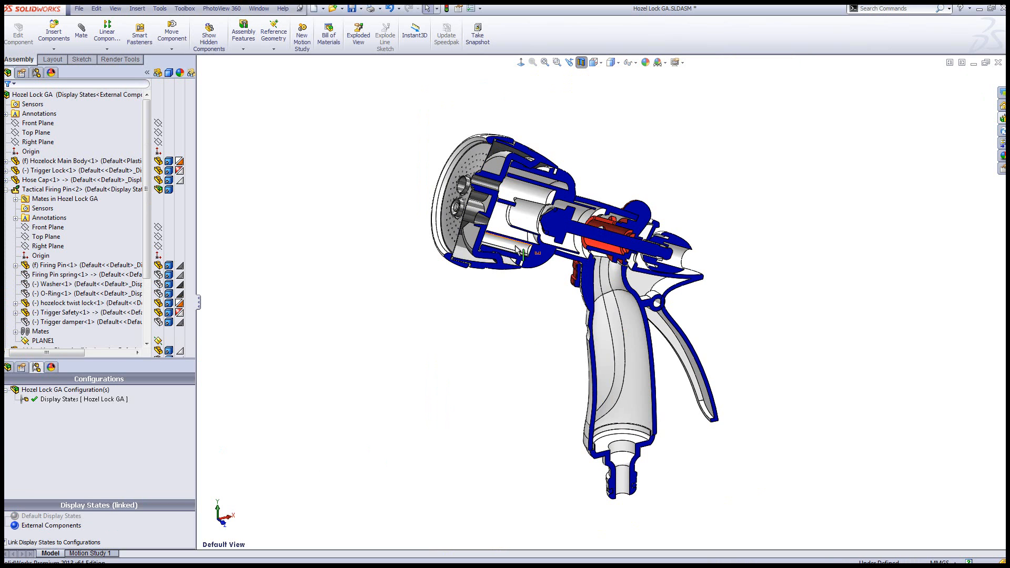
{"action": "left_click", "coordinate": [581, 62]}
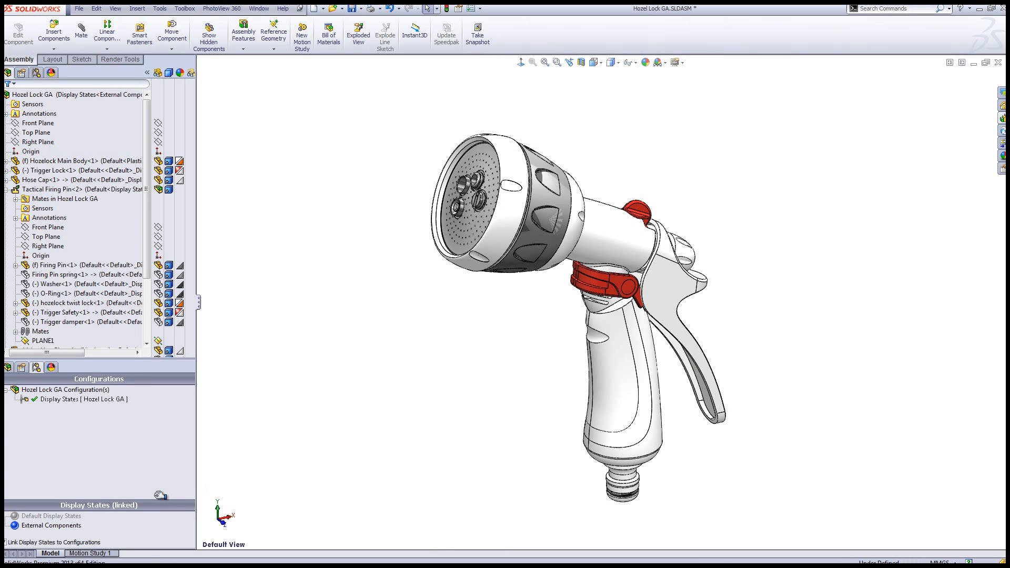
Activate Default Display States, add a new display state based on it and name it Firing Pin
{"action": "left_click", "coordinate": [58, 516]}
{"action": "double_click", "coordinate": [67, 517]}
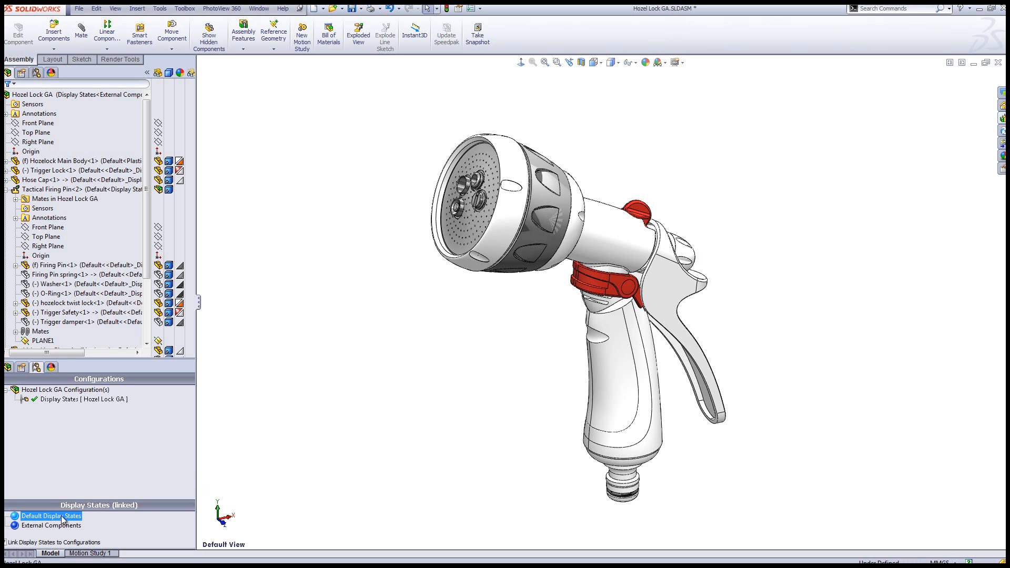
{"action": "right_click", "coordinate": [137, 445]}
{"action": "left_click", "coordinate": [174, 471]}
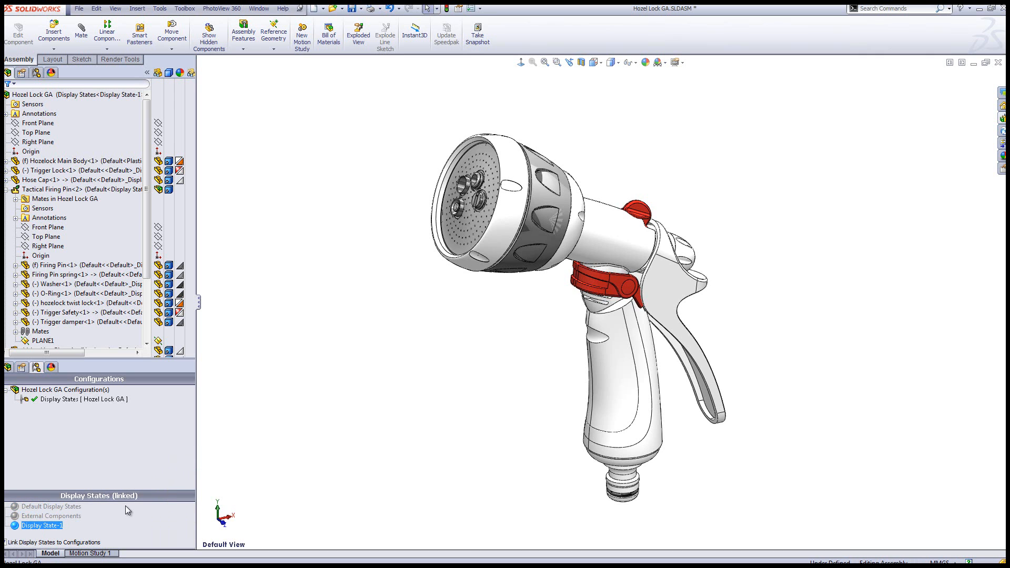
{"action": "type", "text": "Firing Pin"}
{"action": "left_click", "coordinate": [267, 426]}
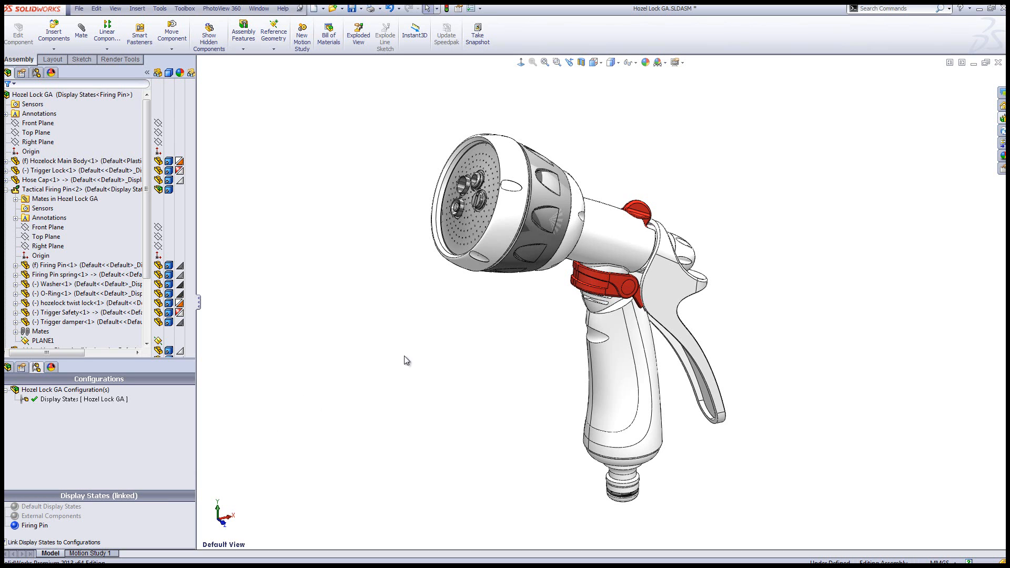
Hide every component except the Tactical Firing Pin subassembly by selecting that subassembly and inverting the selection
{"action": "right_click", "coordinate": [688, 258]}
{"action": "left_click", "coordinate": [774, 306]}
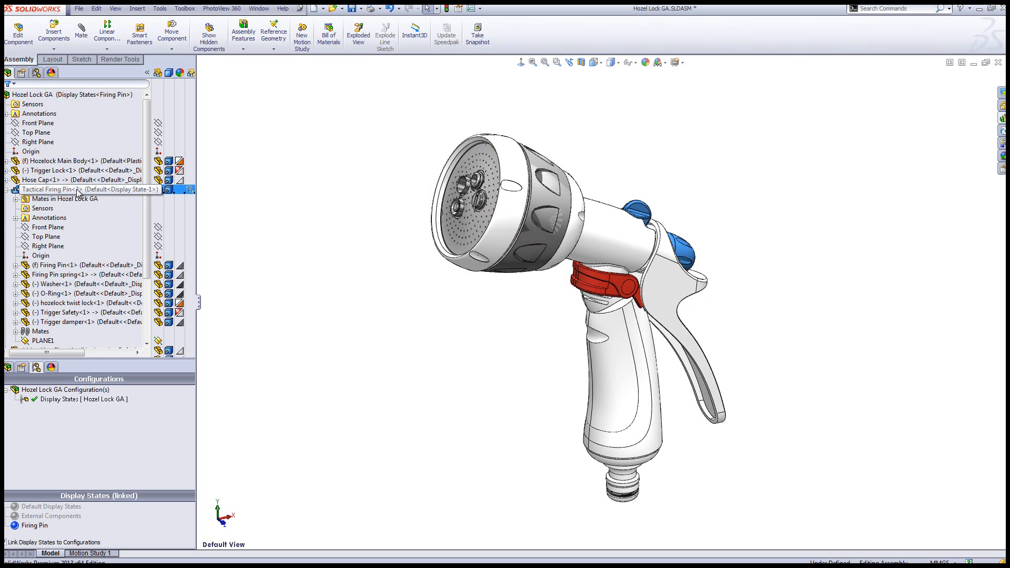
{"action": "left_click", "coordinate": [173, 172], "text": "ctrl"}
{"action": "left_click", "coordinate": [172, 171], "text": "ctrl"}
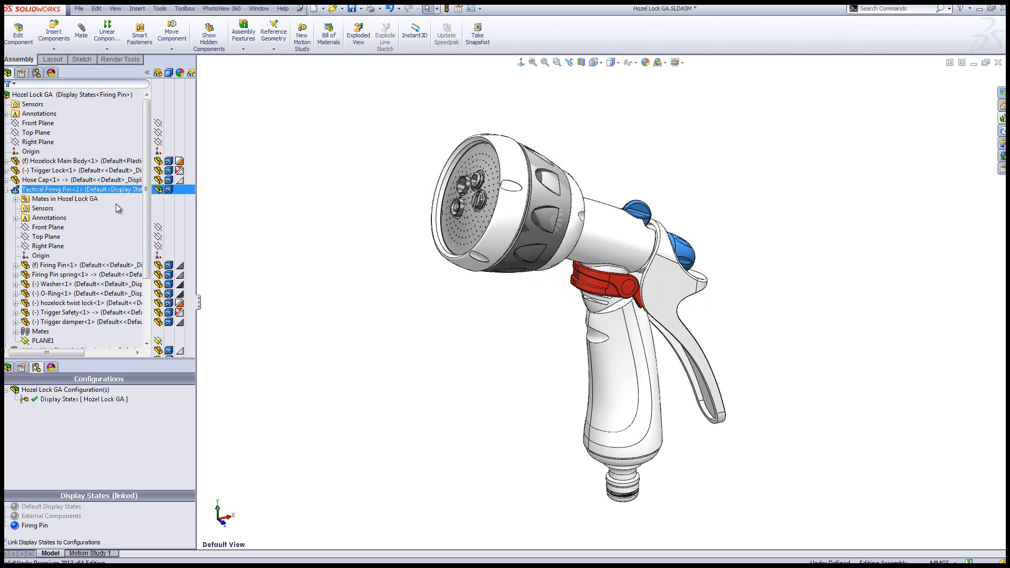
{"action": "right_click", "coordinate": [88, 193]}
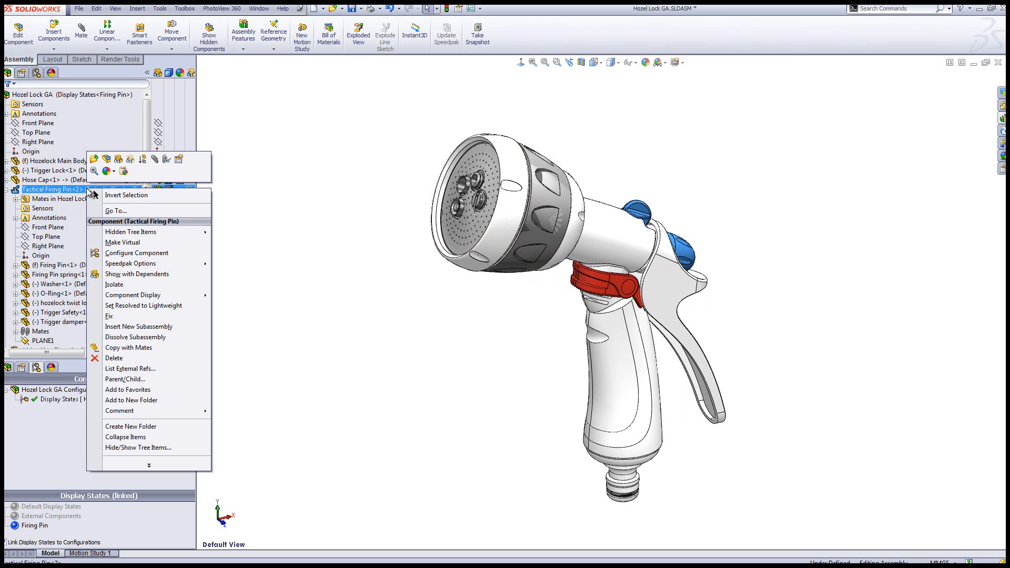
{"action": "left_click", "coordinate": [124, 197]}
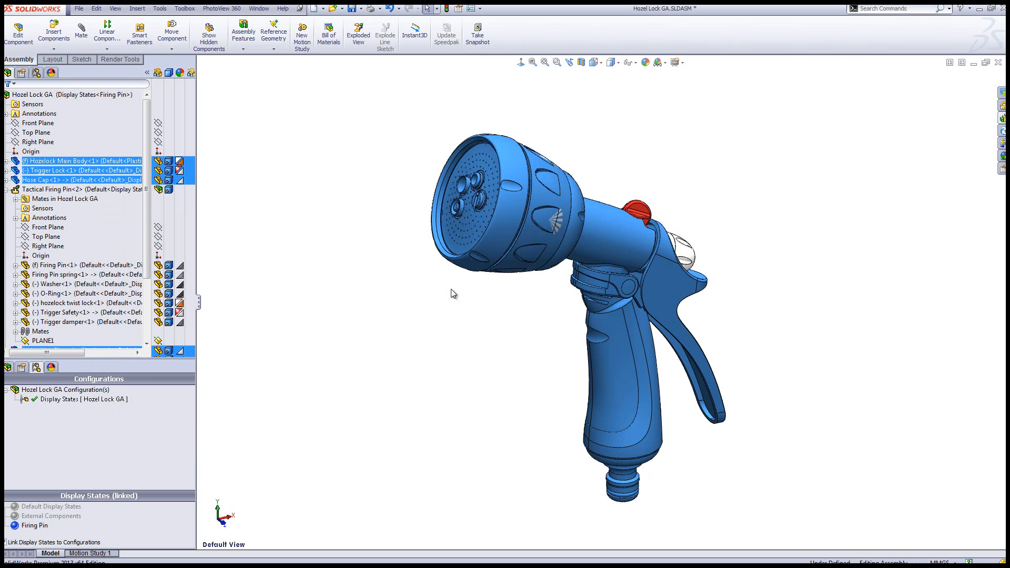
{"action": "right_click", "coordinate": [108, 165]}
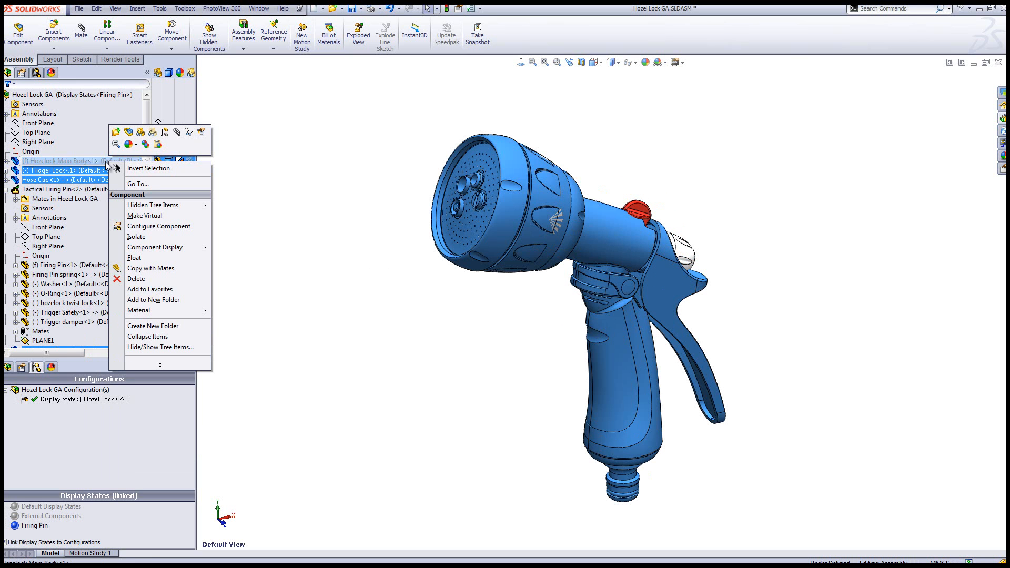
{"action": "left_click", "coordinate": [140, 134]}
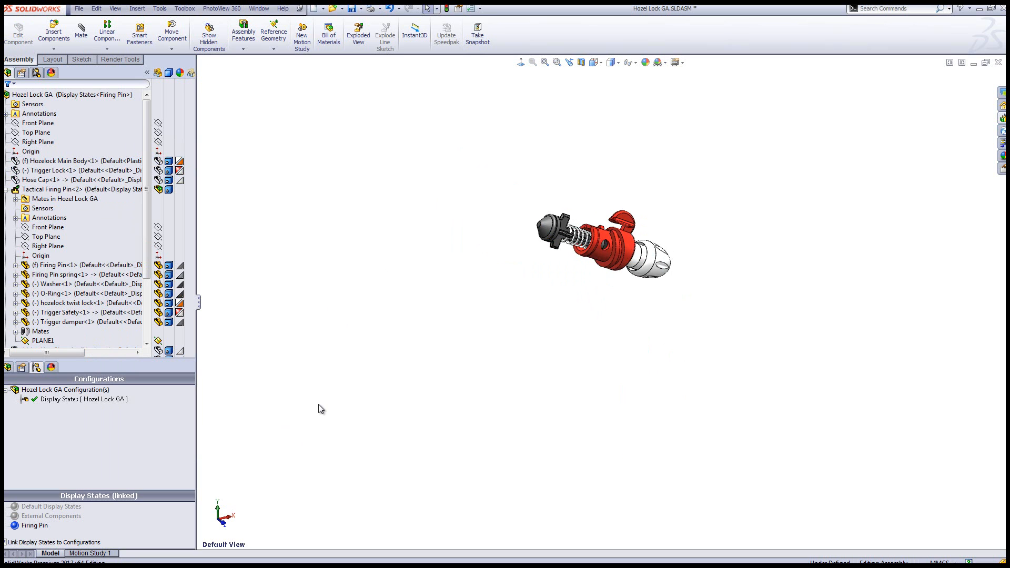
Return to Default Display States, add another display state and name it Head
{"action": "double_click", "coordinate": [57, 506]}
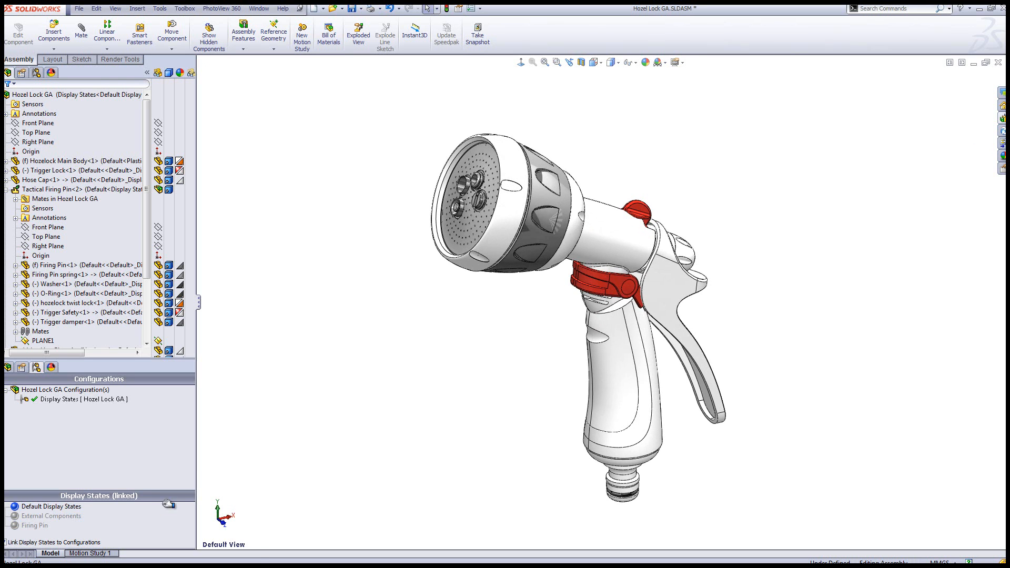
{"action": "right_click", "coordinate": [137, 464]}
{"action": "left_click", "coordinate": [189, 491]}
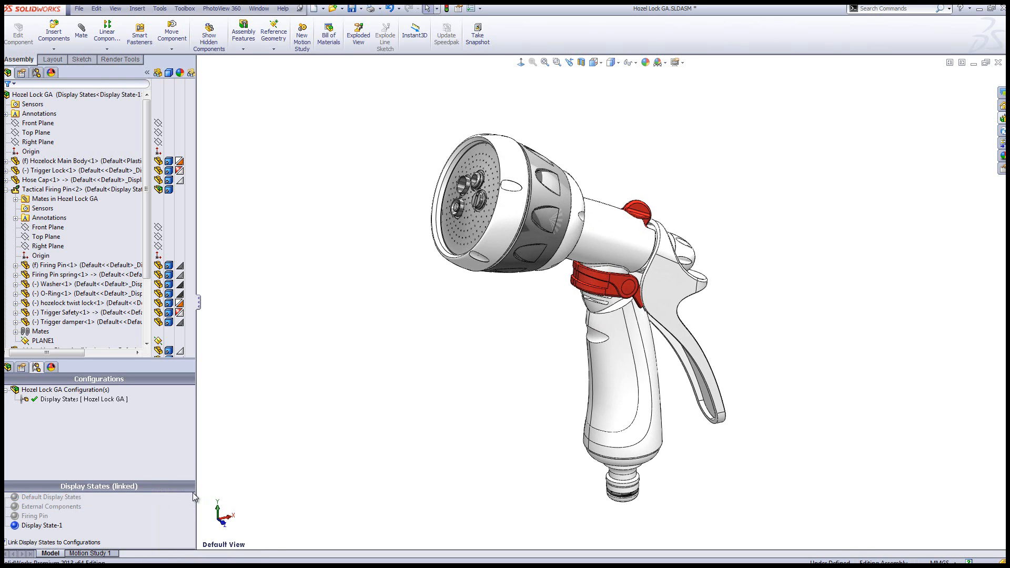
{"action": "left_click", "coordinate": [53, 526]}
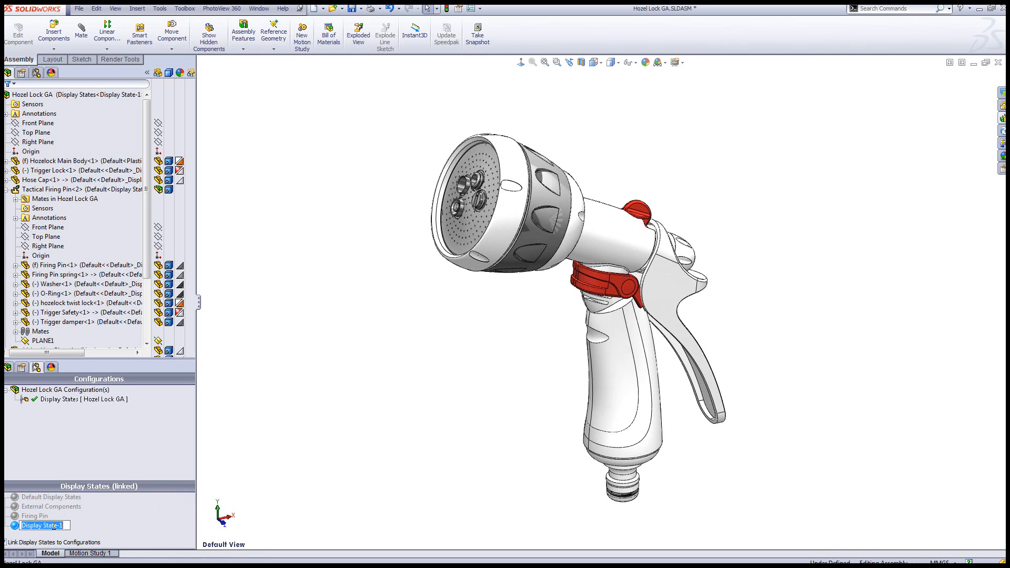
{"action": "type", "text": "Head"}
{"action": "key", "text": "Return"}
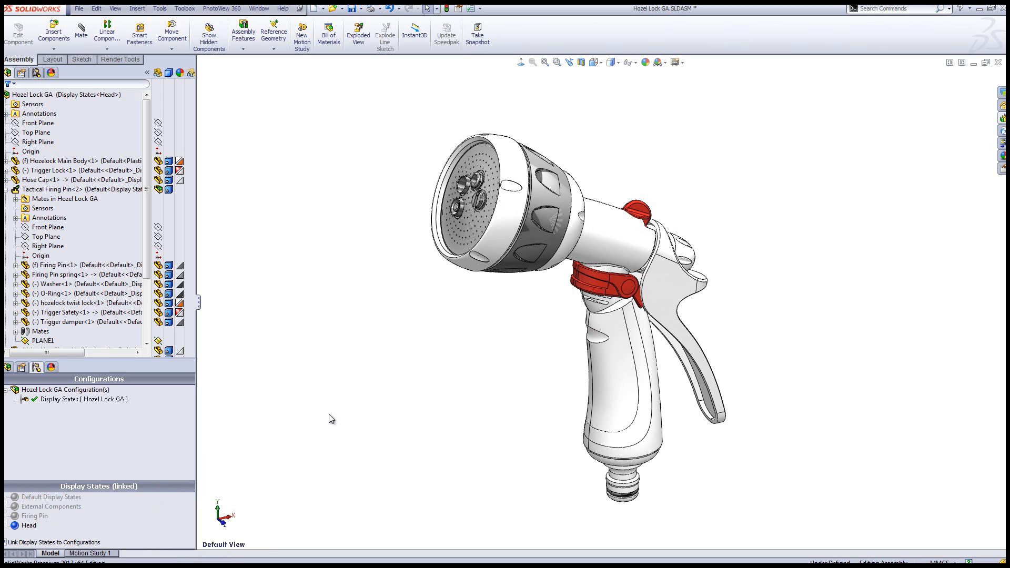
Select all components of the spray head, including the Hose Cap, and make them transparent
{"action": "left_click_drag", "start_coordinate": [537, 322], "coordinate": [372, 110]}
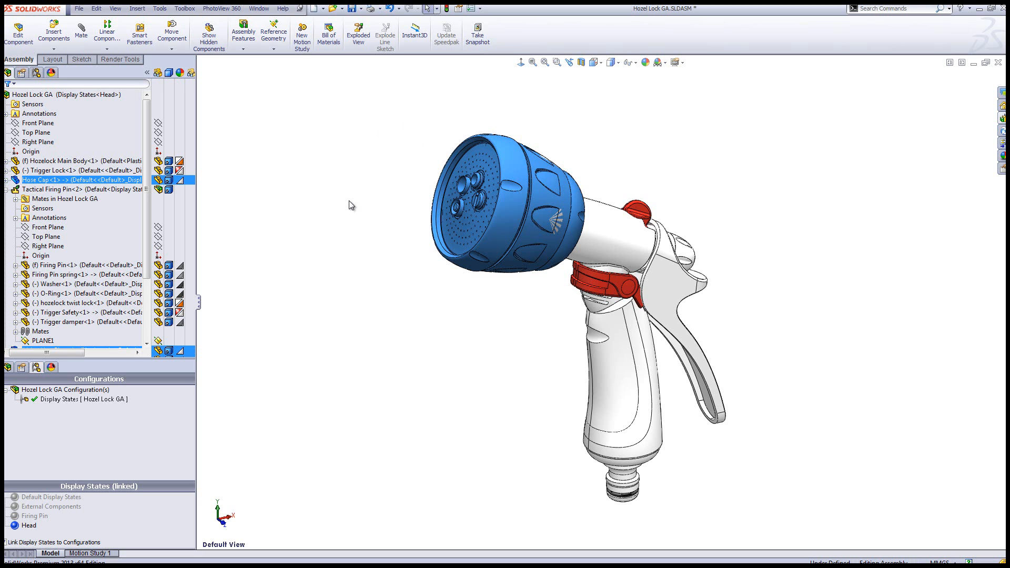
{"action": "right_click", "coordinate": [81, 183]}
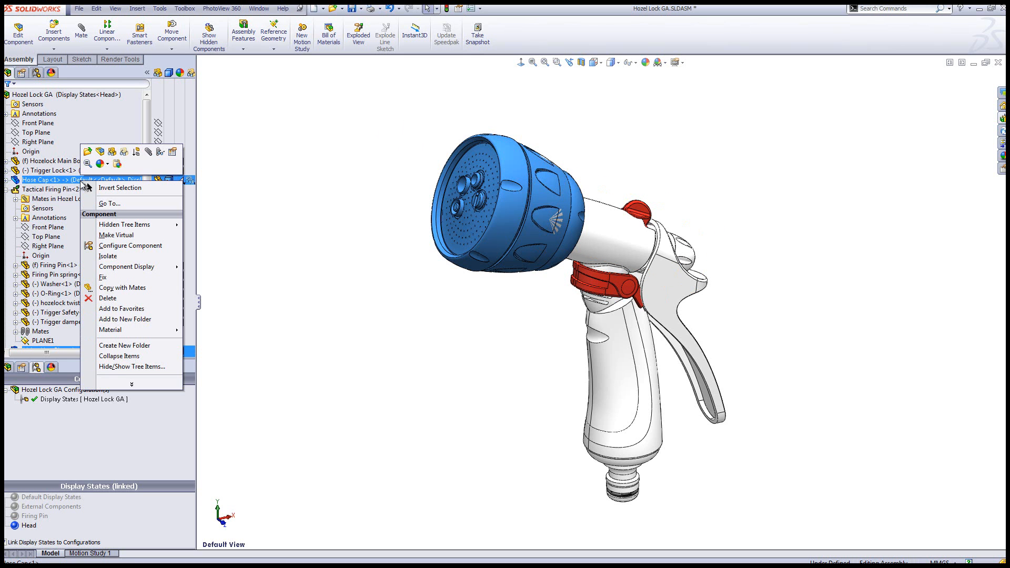
{"action": "left_click", "coordinate": [126, 154]}
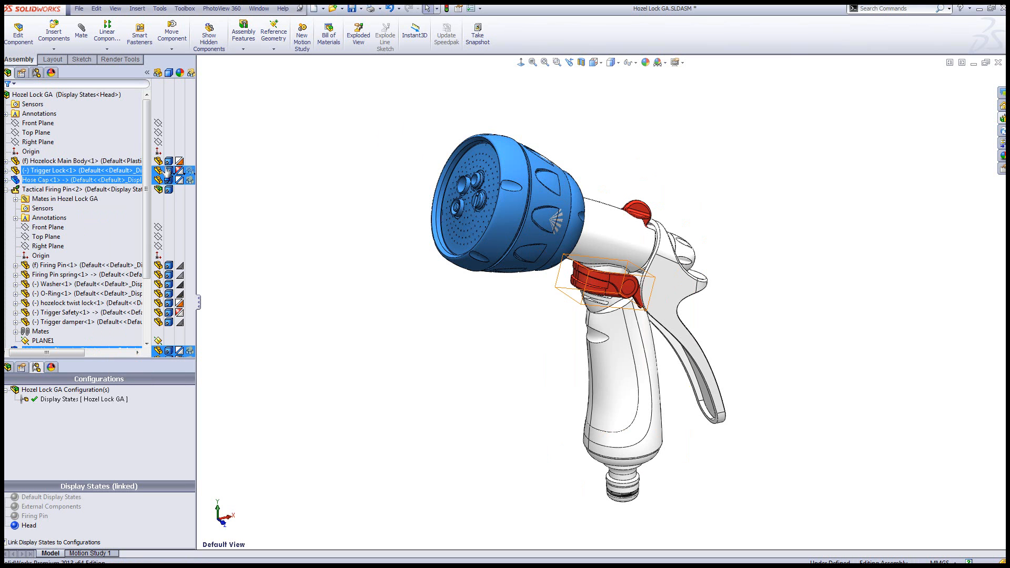
Reactivate Default Display States, add a new display state based on it and name it Body
{"action": "left_click", "coordinate": [308, 337]}
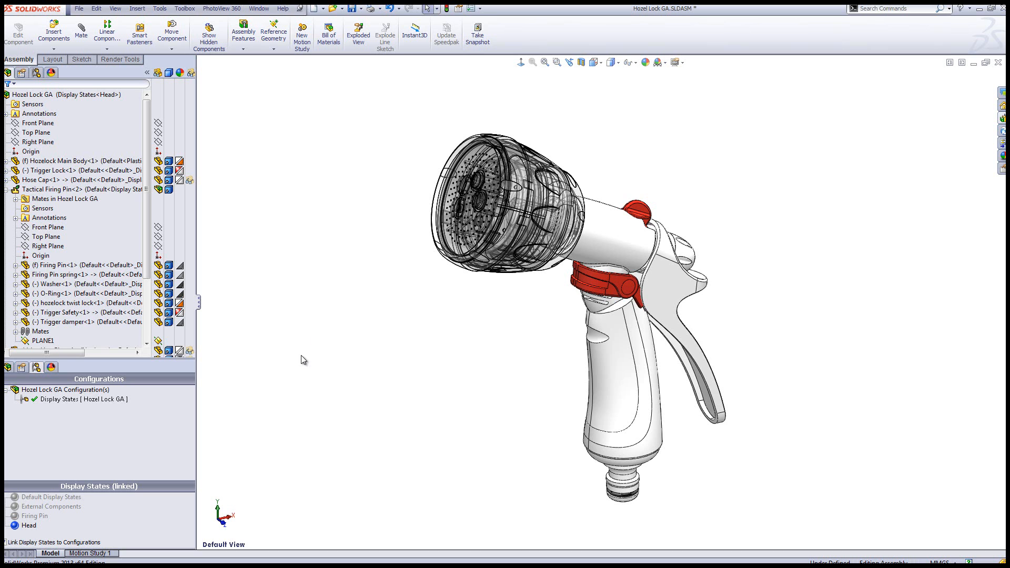
{"action": "left_click", "coordinate": [48, 497]}
{"action": "double_click", "coordinate": [49, 498]}
{"action": "right_click", "coordinate": [135, 508]}
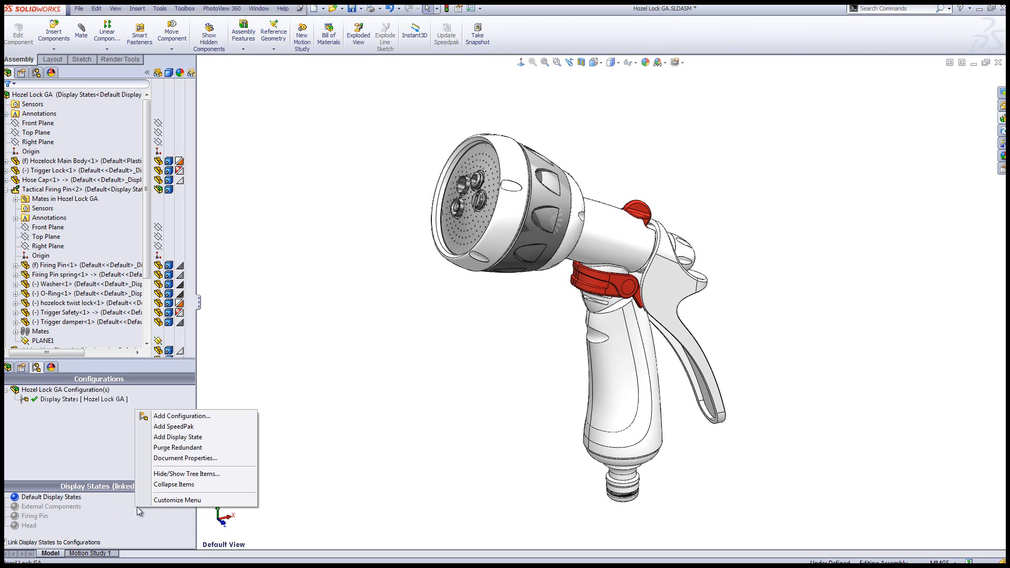
{"action": "left_click", "coordinate": [178, 437]}
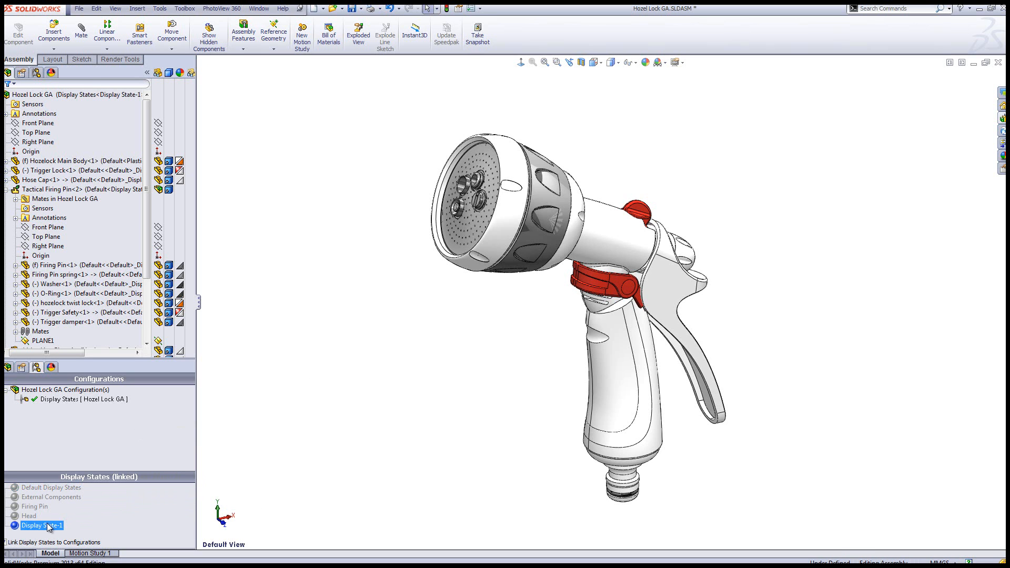
{"action": "type", "text": "Body"}
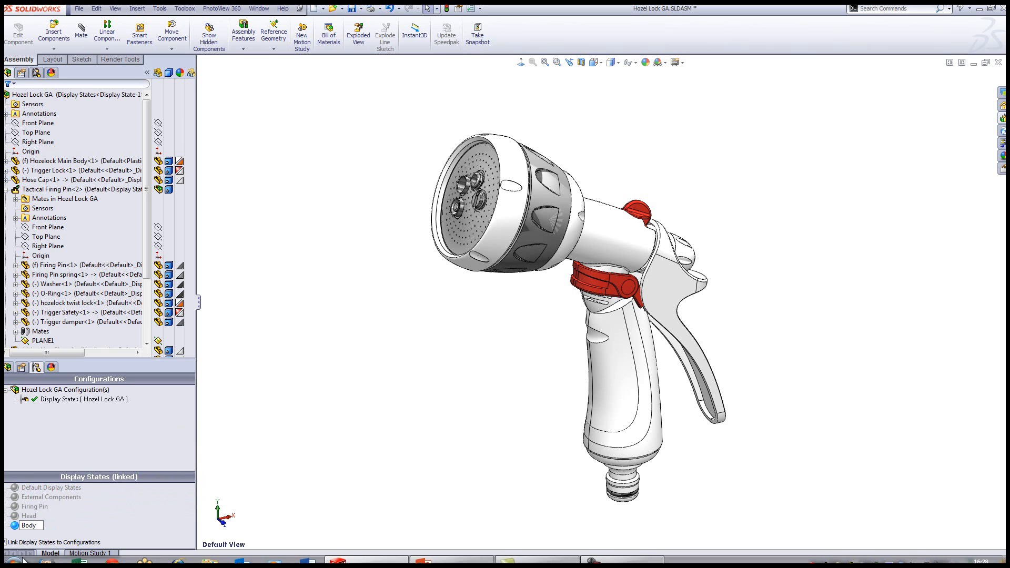
{"action": "left_click", "coordinate": [270, 438]}
{"action": "left_click", "coordinate": [29, 526]}
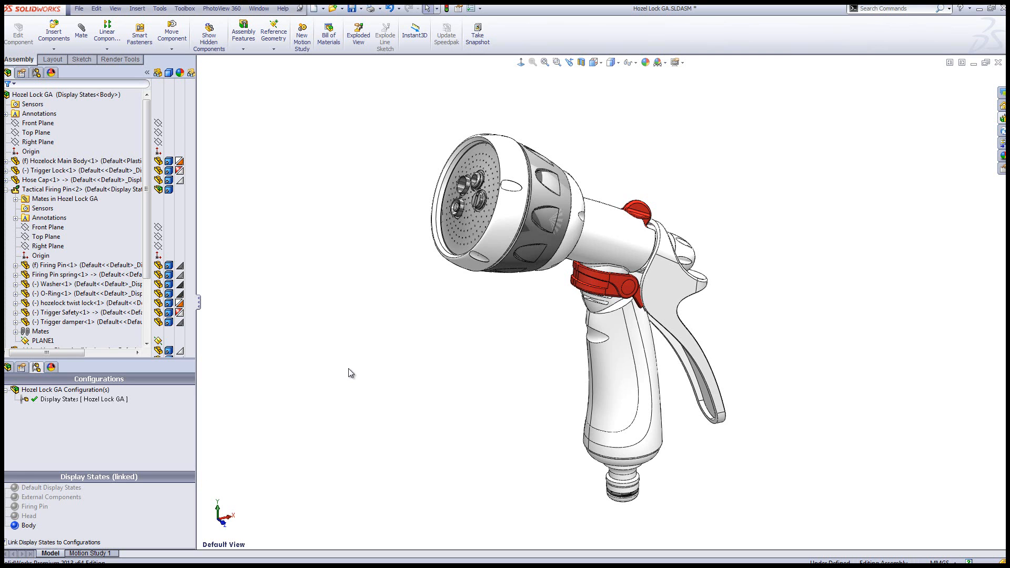
Set the display mode of the Hozelock Main Body to Hidden Lines Visible
{"action": "left_click", "coordinate": [105, 162]}
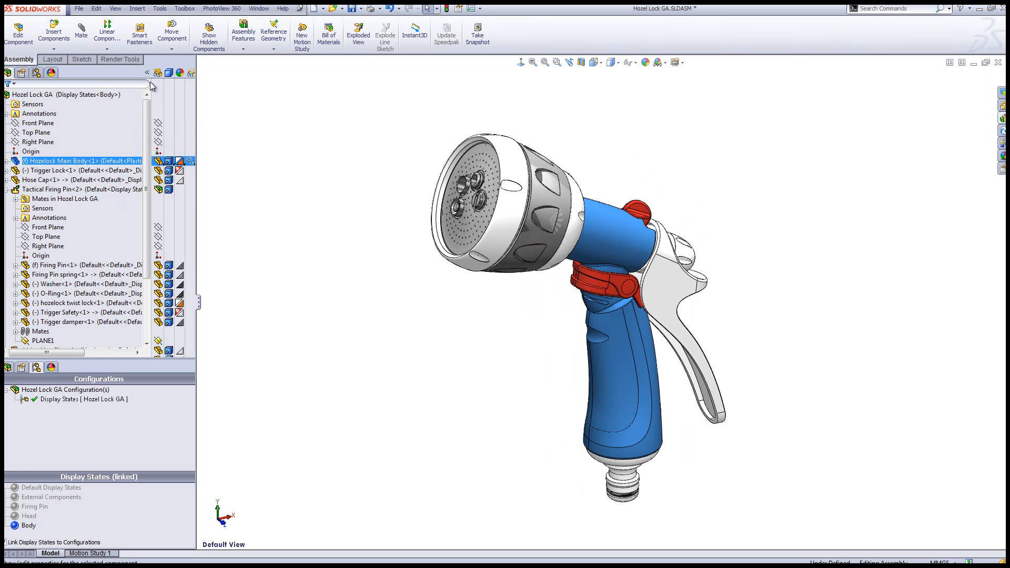
{"action": "left_click", "coordinate": [141, 351], "text": "ctrl"}
{"action": "left_click", "coordinate": [169, 164]}
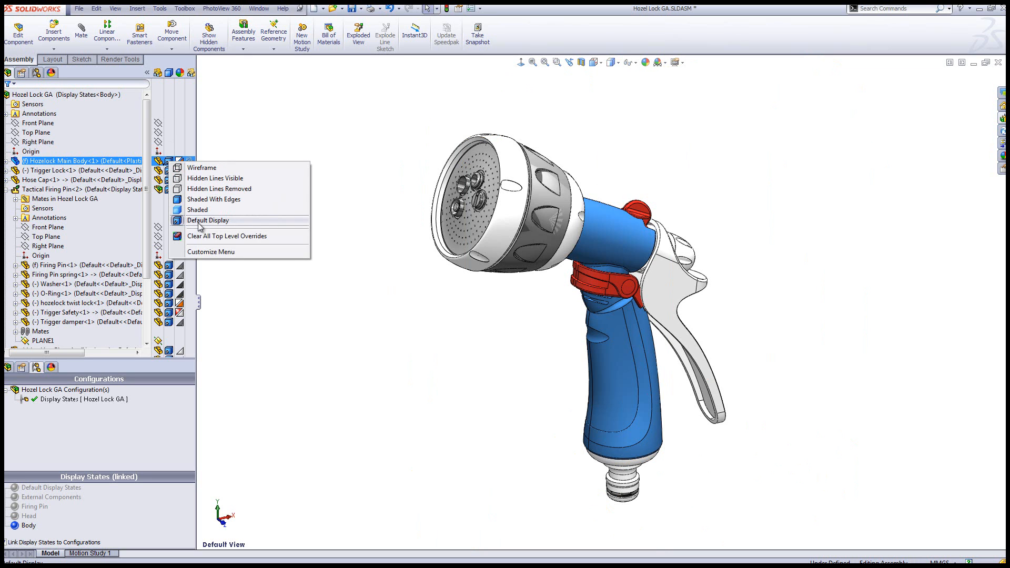
{"action": "left_click", "coordinate": [216, 179]}
{"action": "left_click", "coordinate": [389, 307]}
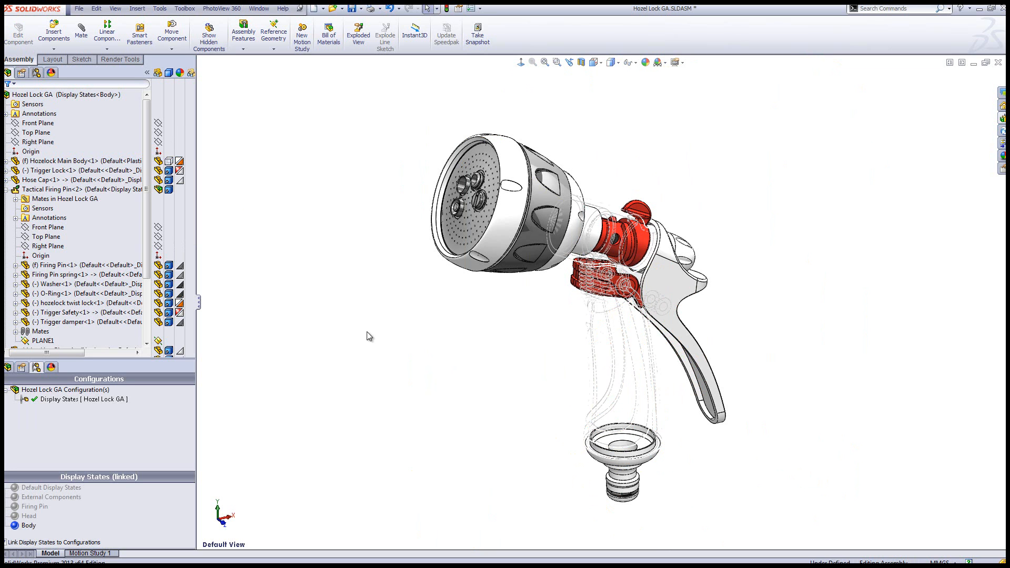
Set the display mode of the Hose Cap and the Locking Ring to Hidden Lines Visible
{"action": "left_click", "coordinate": [79, 180]}
{"action": "left_click", "coordinate": [166, 182]}
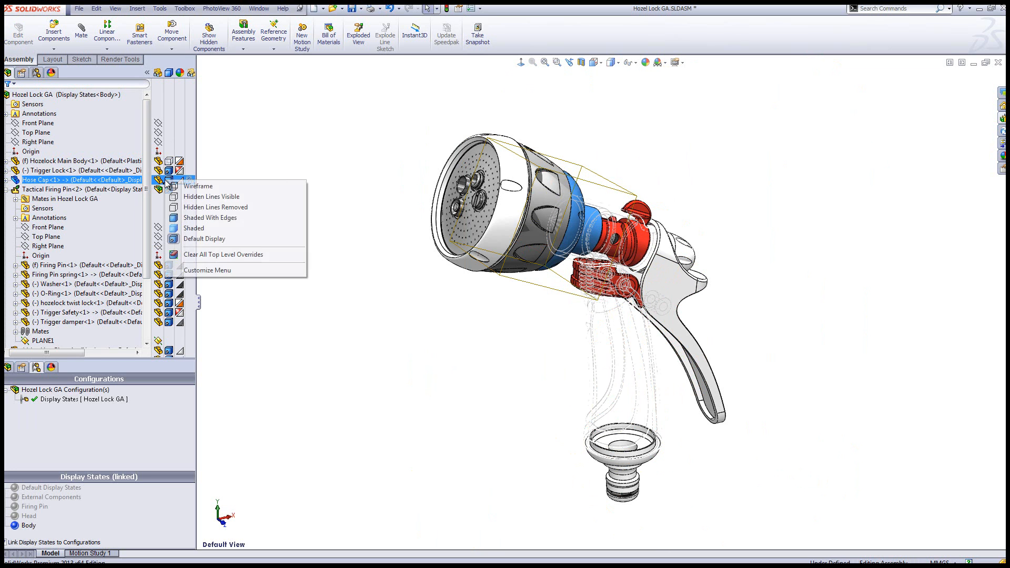
{"action": "left_click", "coordinate": [201, 196]}
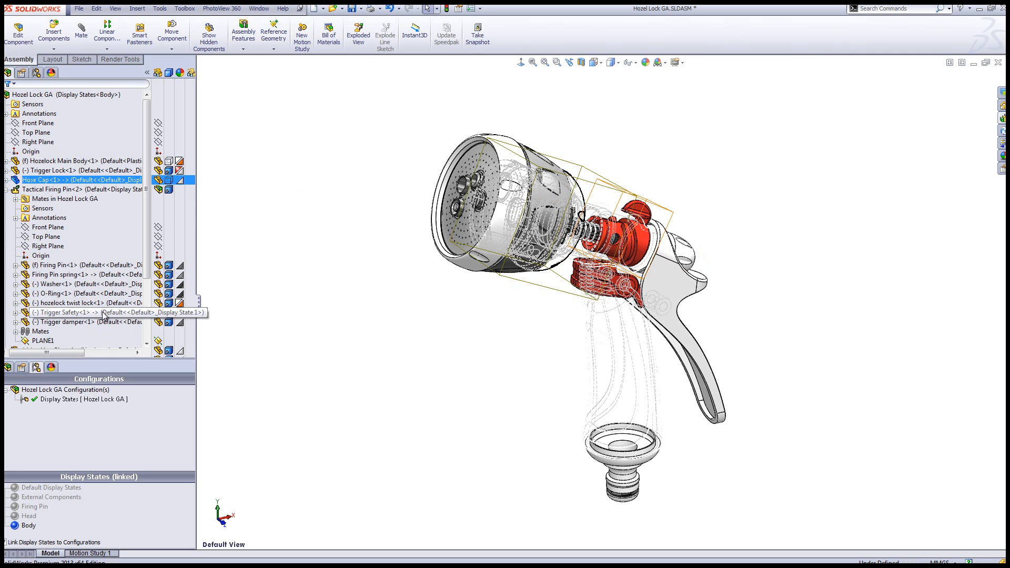
{"action": "left_click", "coordinate": [141, 304], "text": "ctrl"}
{"action": "scroll", "coordinate": [147, 273], "scroll_direction": "down", "scroll_amount": 3}
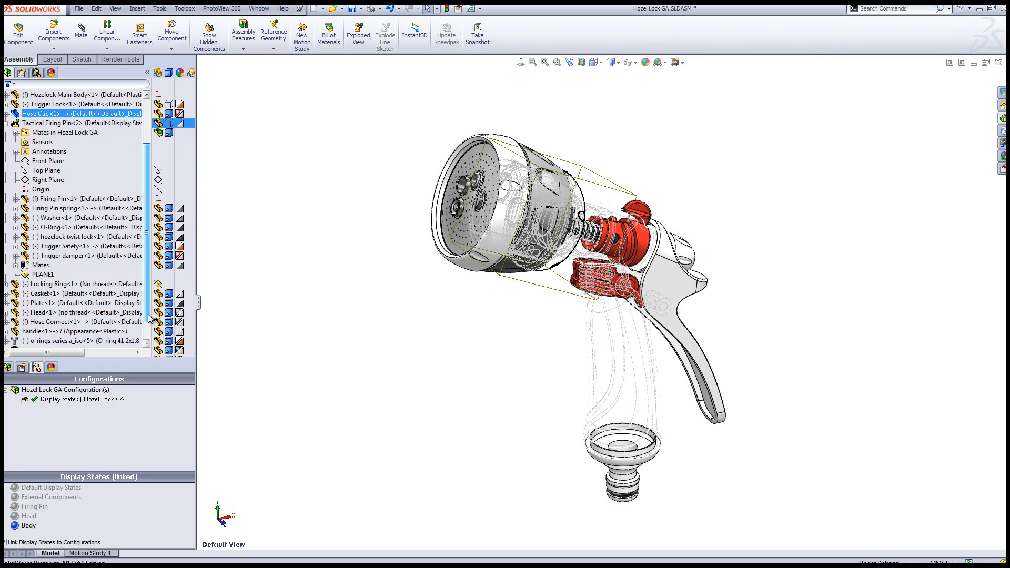
{"action": "left_click", "coordinate": [168, 265]}
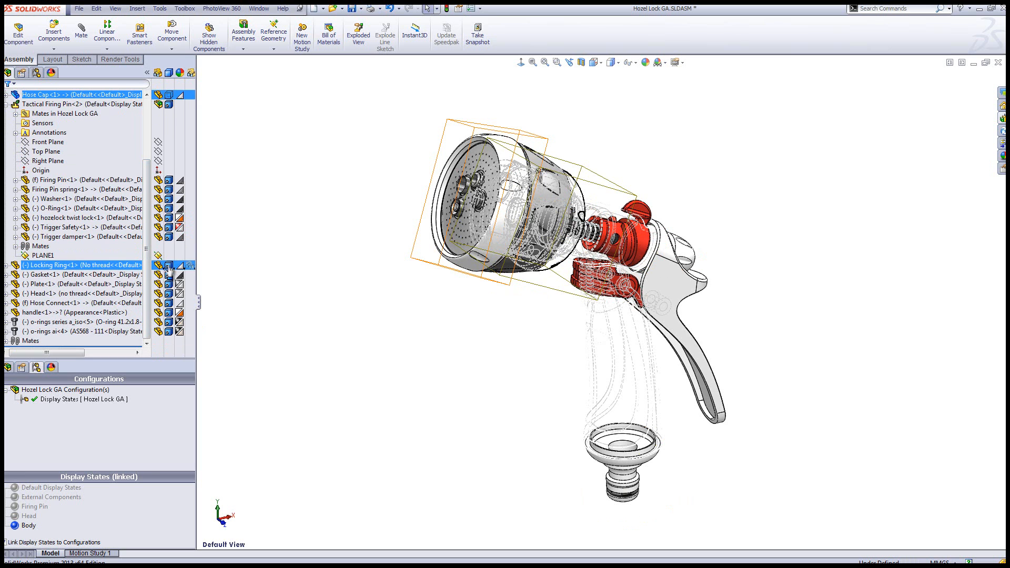
{"action": "left_click", "coordinate": [229, 283]}
Set the display mode of the Plate and Head components to Hidden Lines Visible
{"action": "left_click", "coordinate": [168, 284], "text": "ctrl"}
{"action": "left_click", "coordinate": [167, 284]}
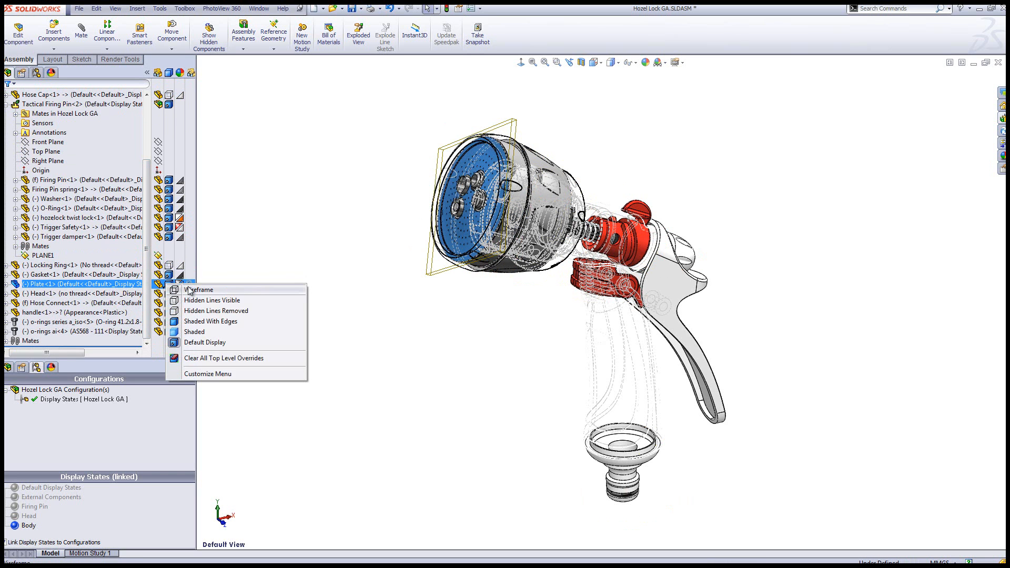
{"action": "left_click", "coordinate": [211, 299]}
{"action": "left_click", "coordinate": [168, 293], "text": "ctrl"}
{"action": "left_click", "coordinate": [168, 293]}
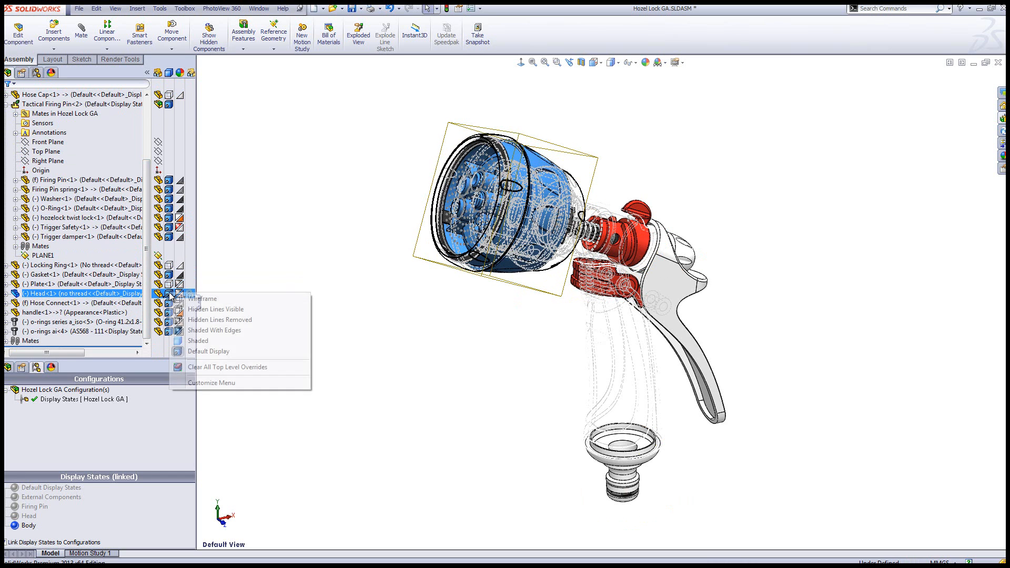
{"action": "left_click", "coordinate": [211, 308]}
{"action": "left_click", "coordinate": [328, 335]}
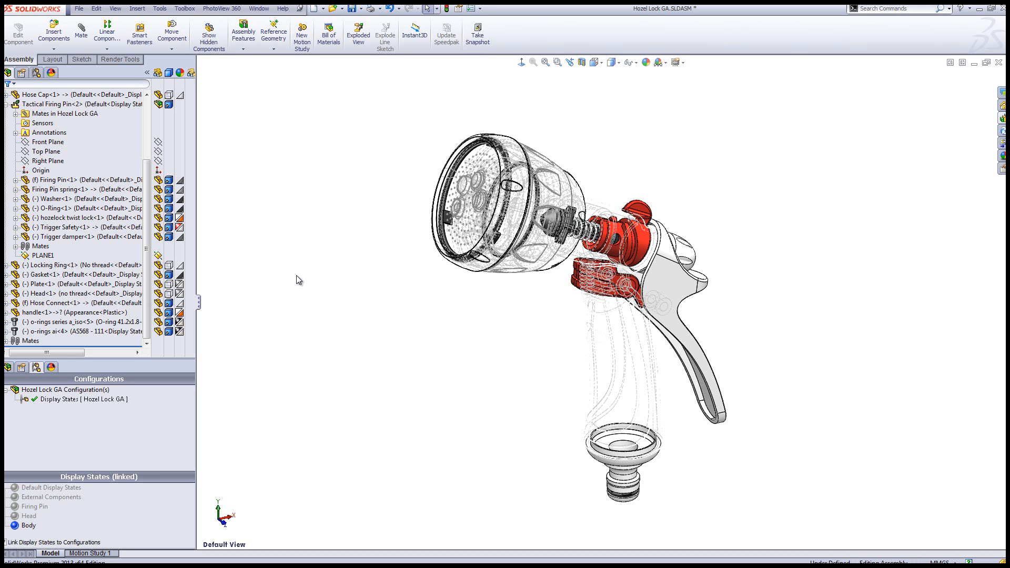
From Default Display States, add a configuration named Rotate and rename its display state Mate
{"action": "double_click", "coordinate": [82, 488]}
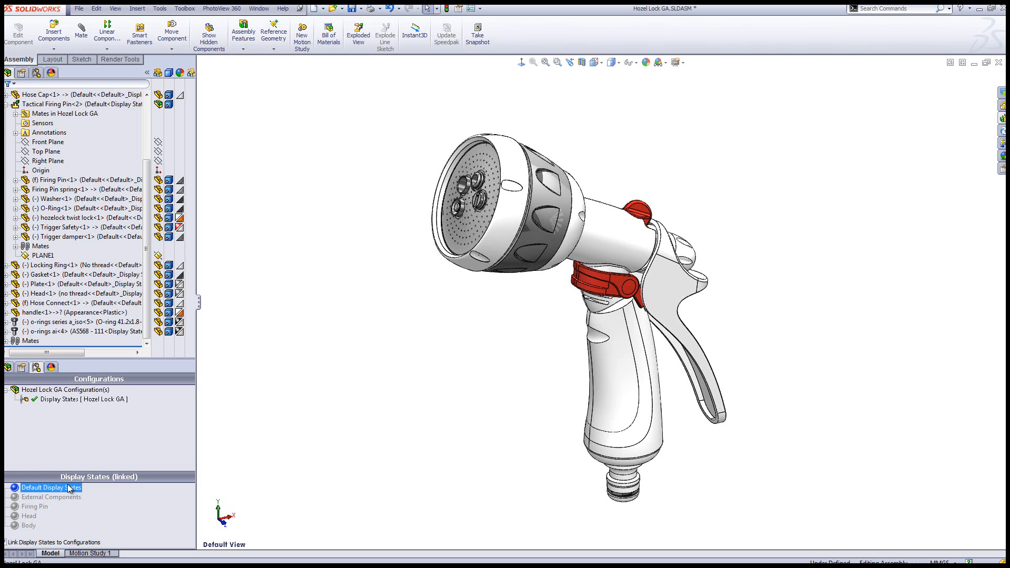
{"action": "right_click", "coordinate": [89, 448]}
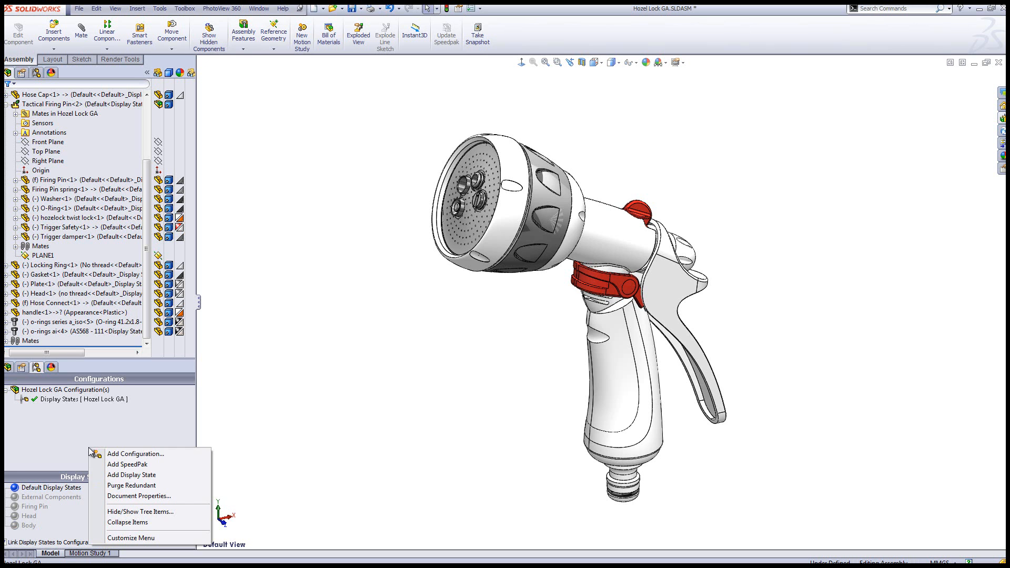
{"action": "left_click", "coordinate": [116, 454]}
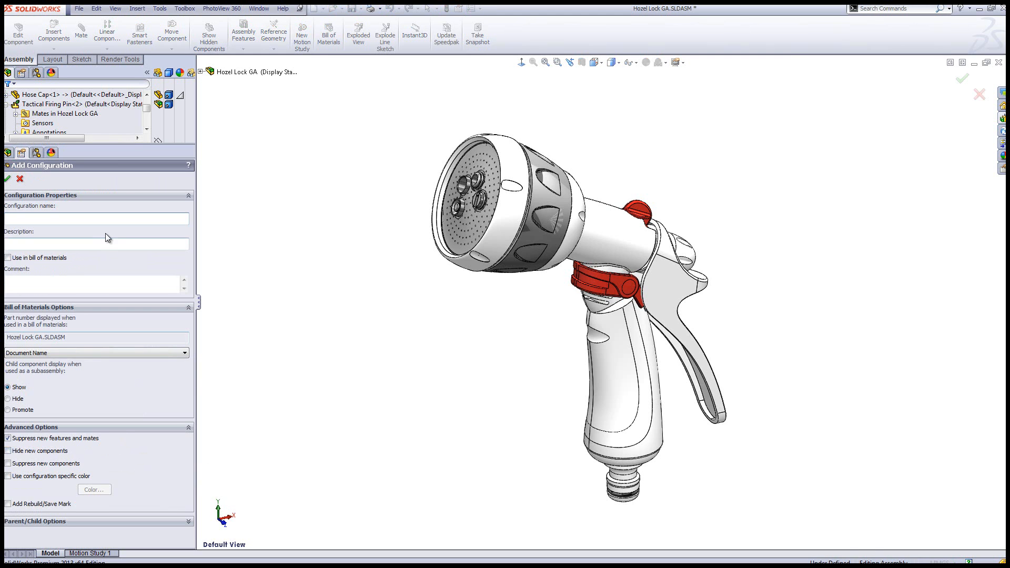
{"action": "type", "text": "Rotate"}
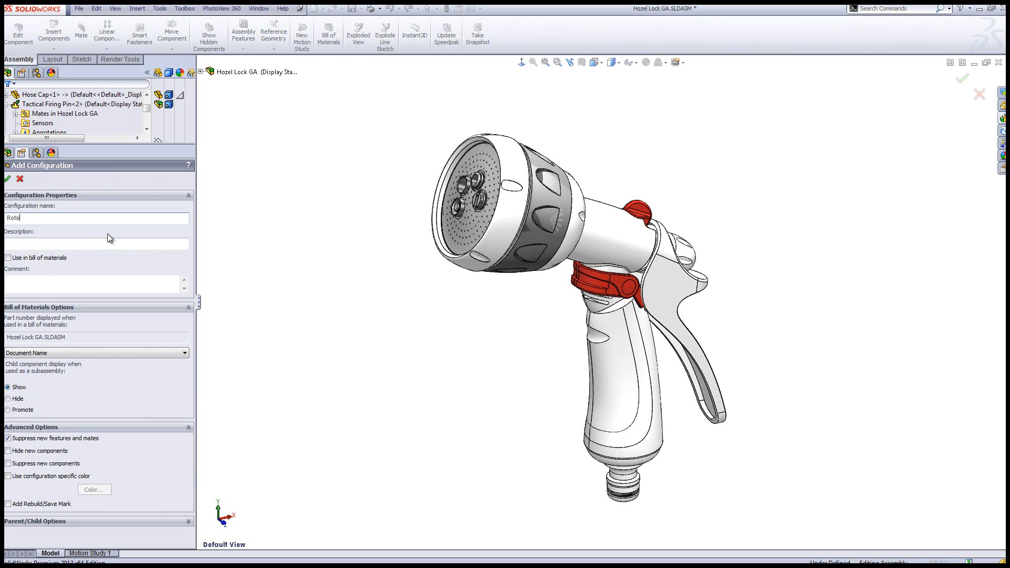
{"action": "left_click", "coordinate": [7, 179]}
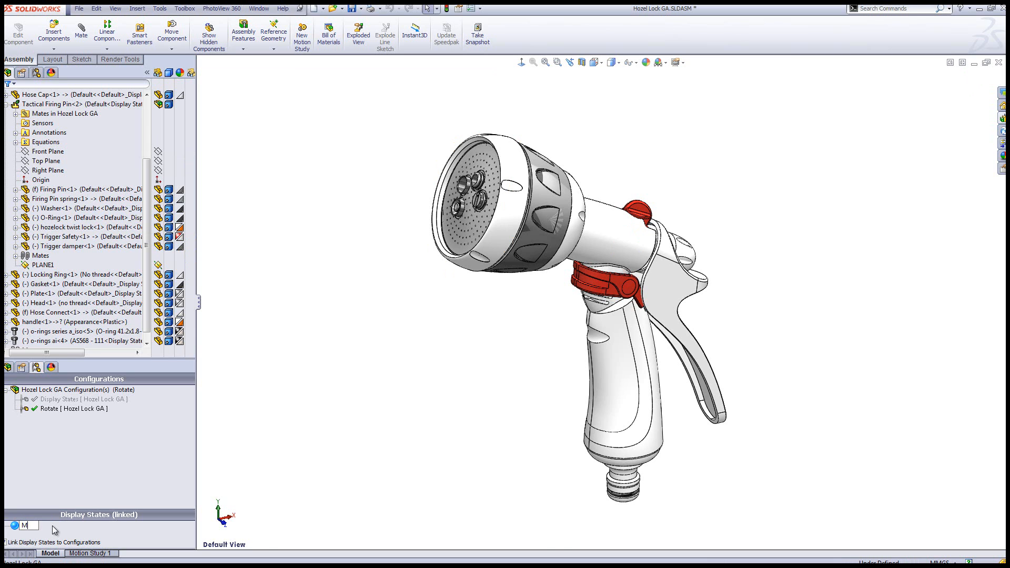
{"action": "left_click", "coordinate": [309, 406]}
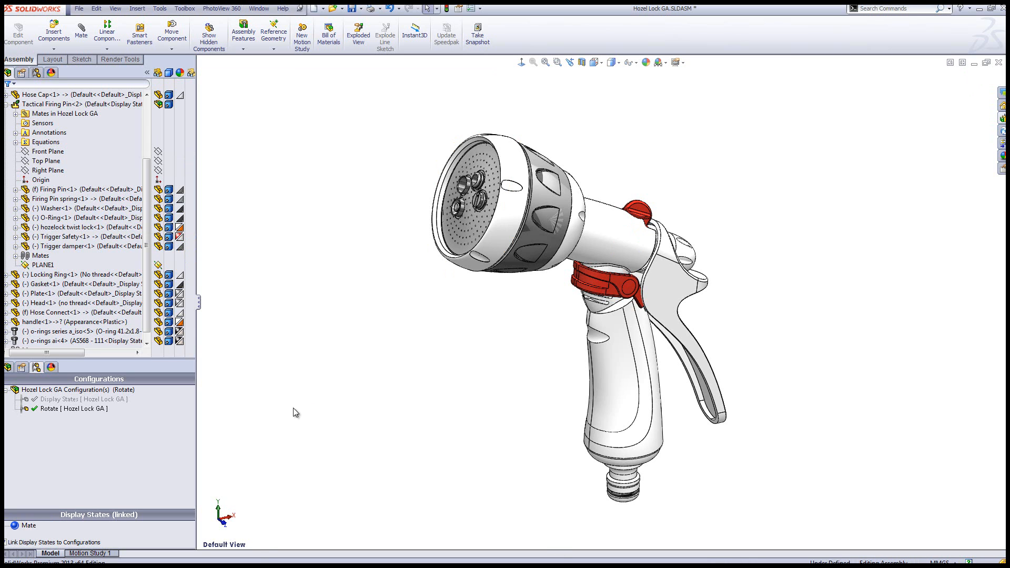
Filter the feature tree by "handle" and suppress the Handle mate between the handle and the Hozelock Main Body
{"action": "left_click", "coordinate": [81, 83]}
{"action": "type", "text": "hand"}
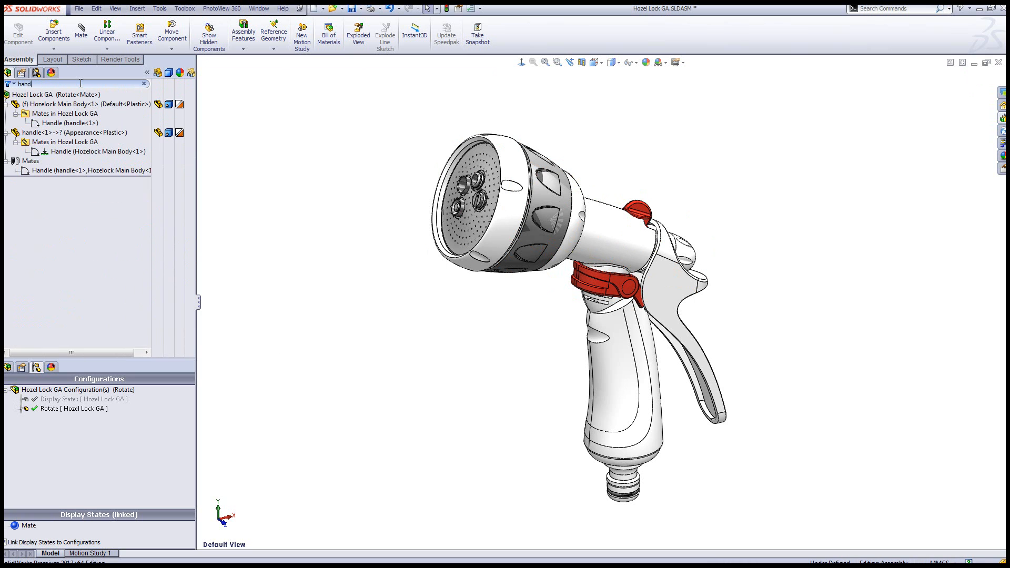
{"action": "type", "text": "le"}
{"action": "left_click", "coordinate": [60, 171]}
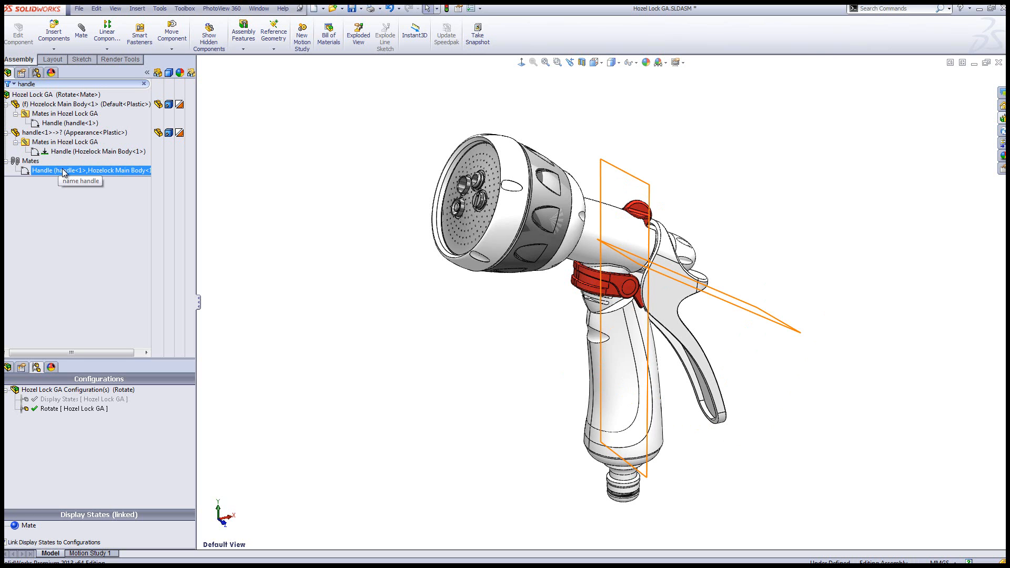
{"action": "right_click", "coordinate": [62, 172]}
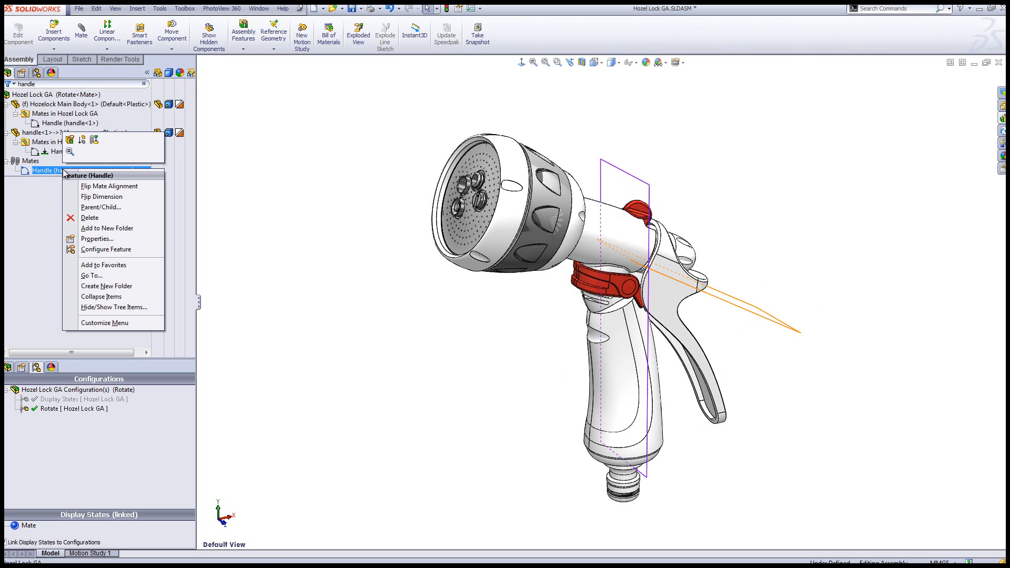
{"action": "left_click", "coordinate": [82, 141]}
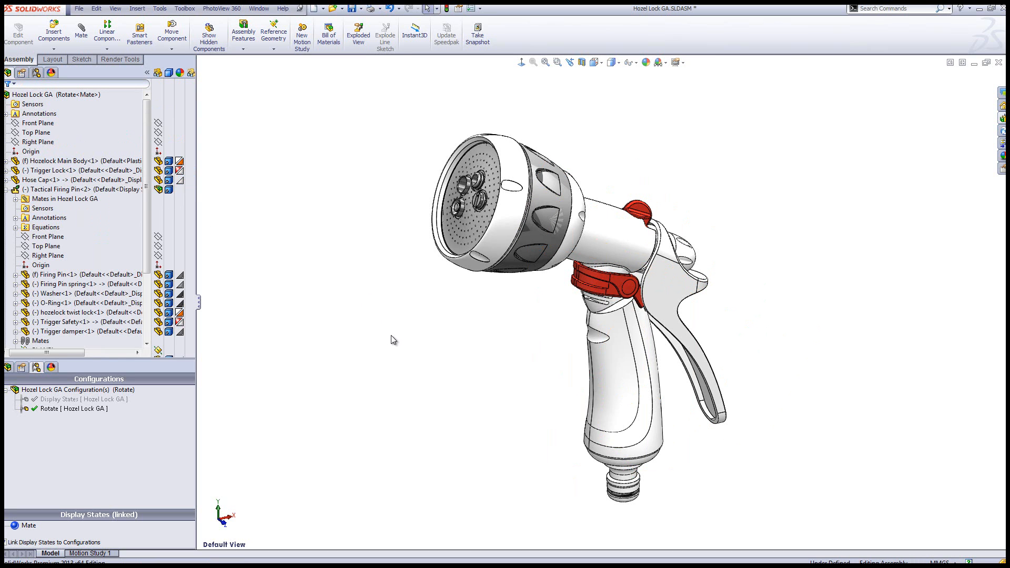
Rotate the freed trigger handle inwards towards the grip of the main body
{"action": "left_click", "coordinate": [715, 419]}
{"action": "left_click_drag", "start_coordinate": [715, 419], "coordinate": [679, 450]}
{"action": "left_click", "coordinate": [463, 368]}
Compare the Display States and Rotate configurations, temporarily unlinking display states from configurations to examine the full list
{"action": "left_click", "coordinate": [29, 526]}
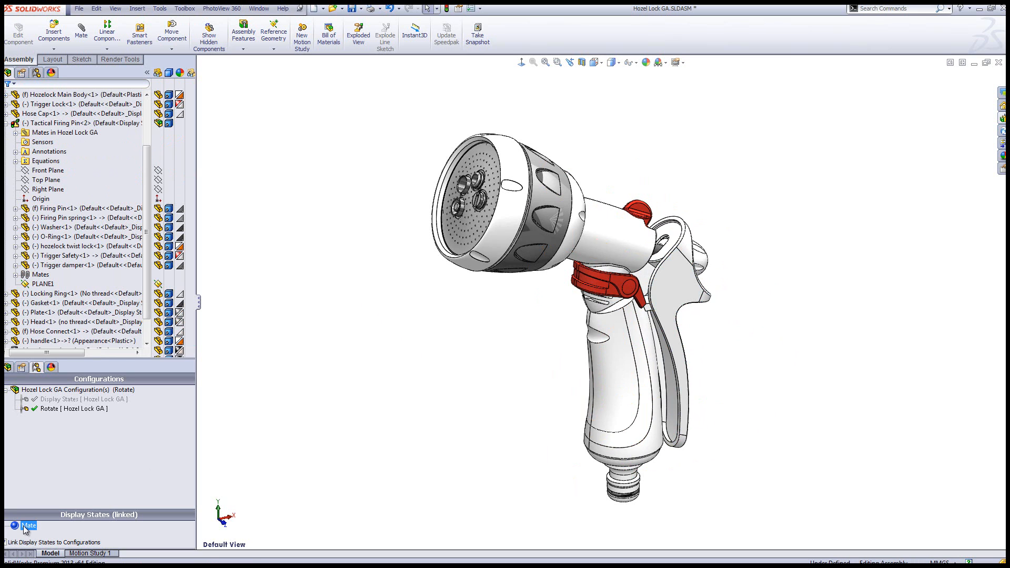
{"action": "left_click", "coordinate": [87, 470]}
{"action": "left_click", "coordinate": [97, 400]}
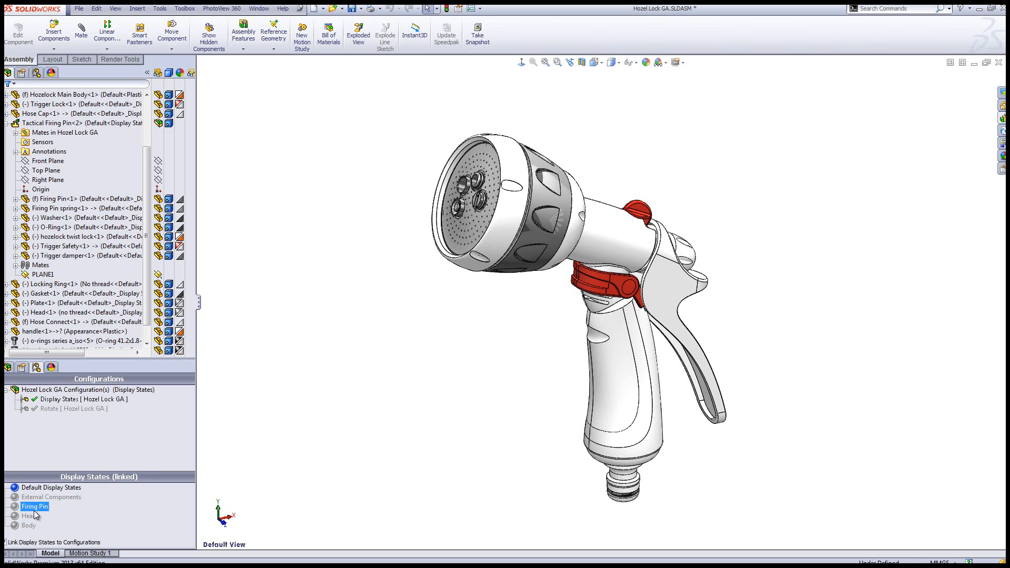
{"action": "double_click", "coordinate": [62, 410]}
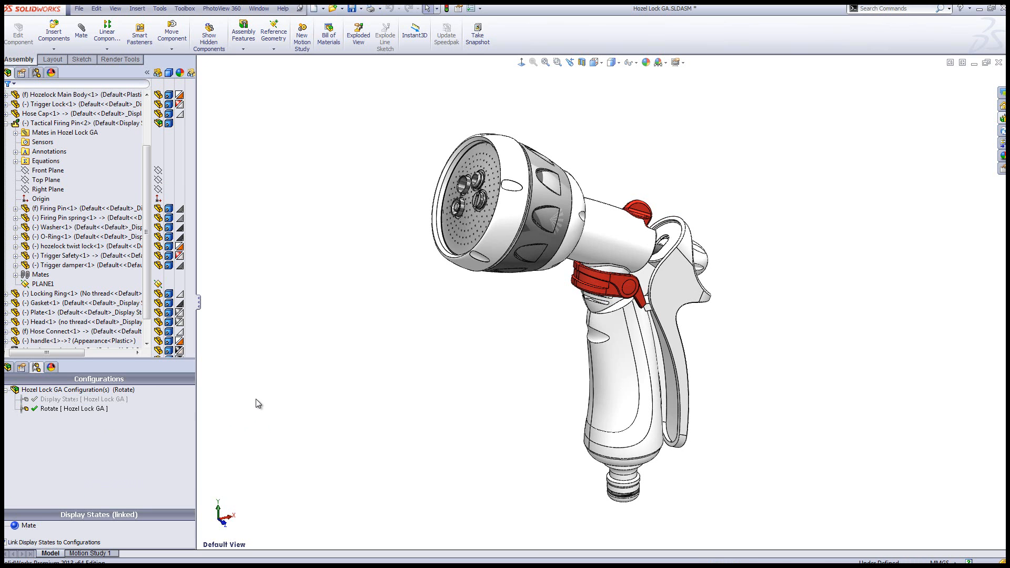
{"action": "left_click", "coordinate": [6, 543]}
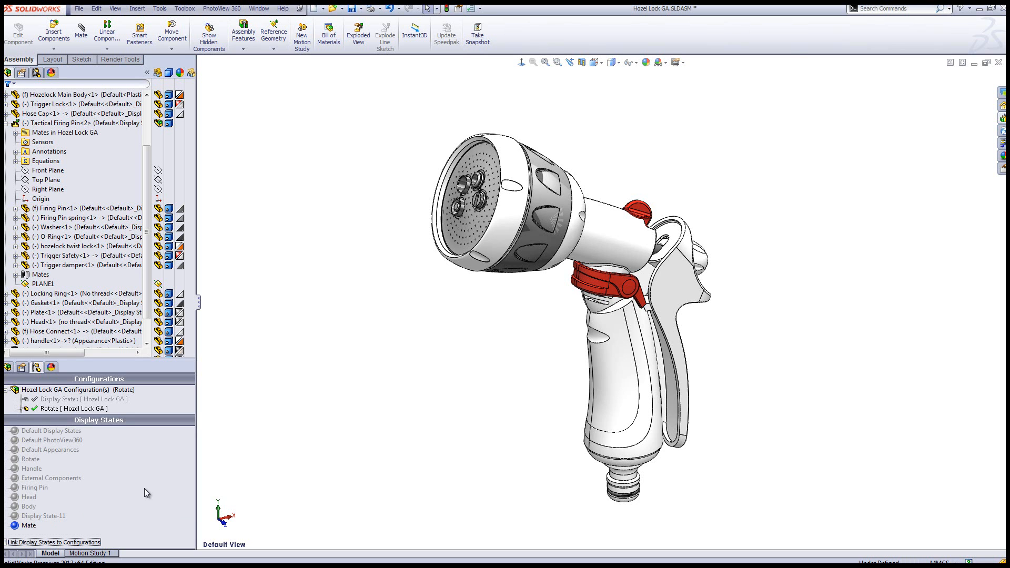
{"action": "left_click", "coordinate": [6, 543]}
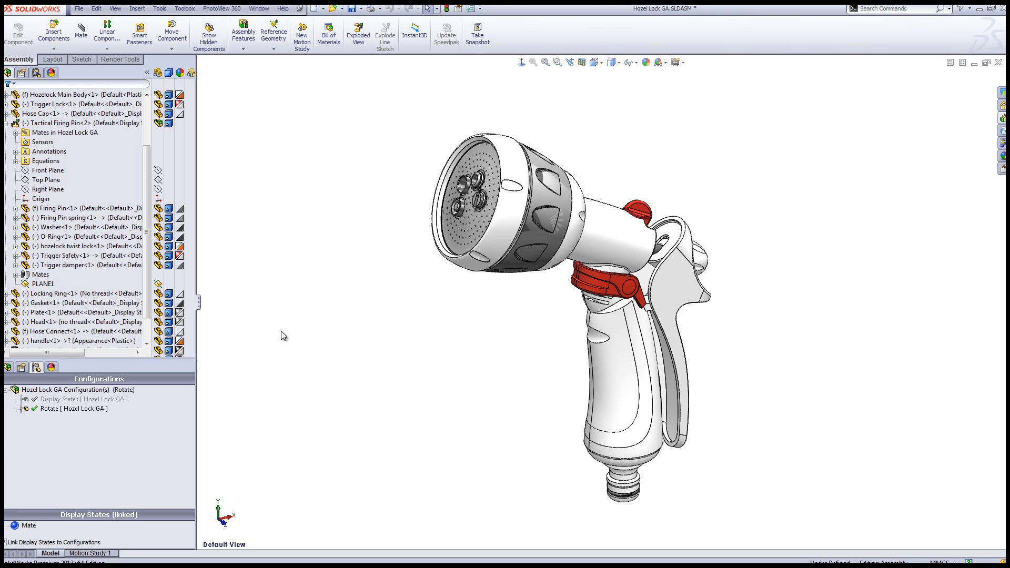
Activate the Display States configuration, add a display state based on Default Display States and name it Appearances
{"action": "left_click", "coordinate": [36, 400]}
{"action": "double_click", "coordinate": [60, 400]}
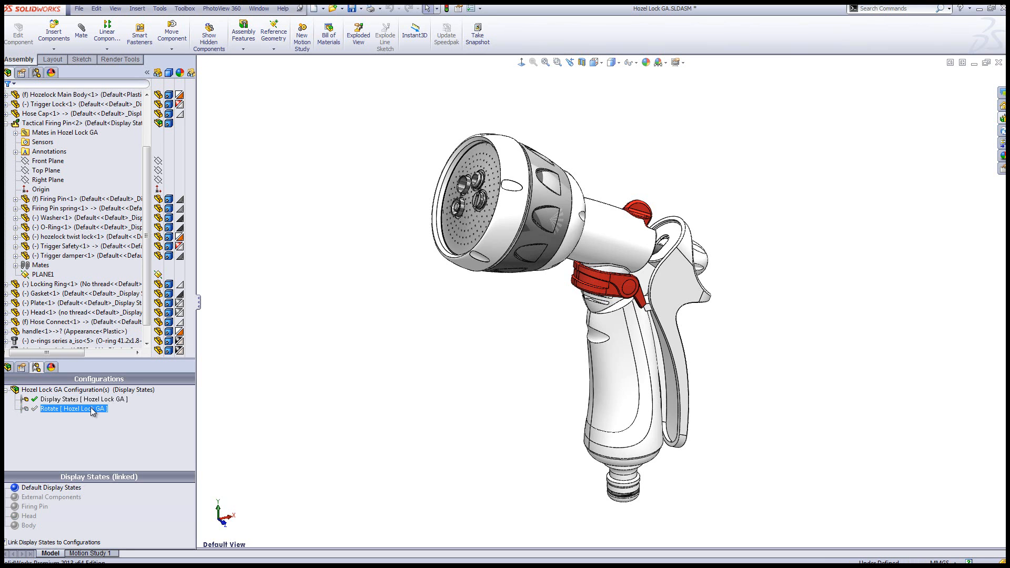
{"action": "left_click", "coordinate": [39, 489]}
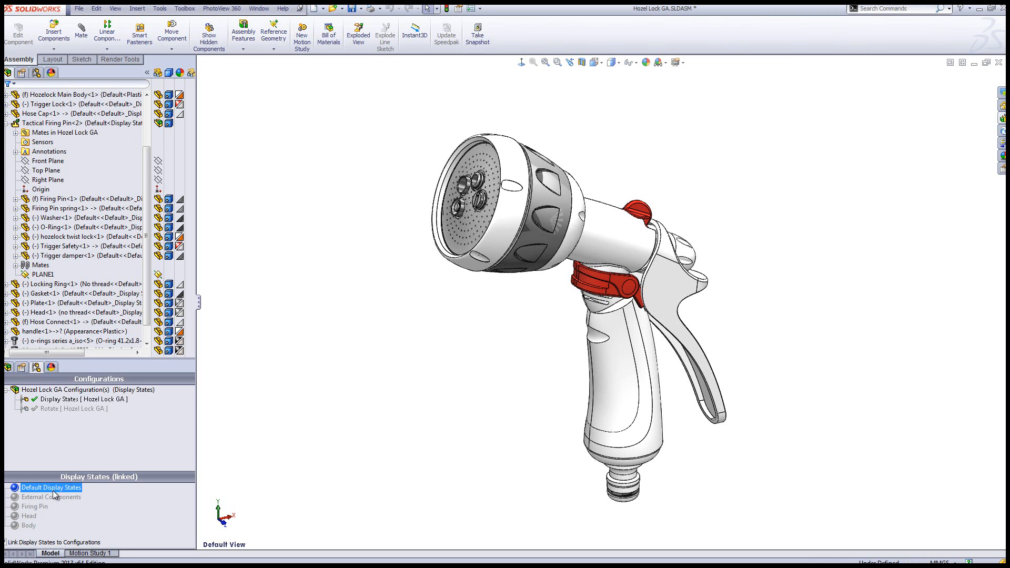
{"action": "right_click", "coordinate": [136, 501]}
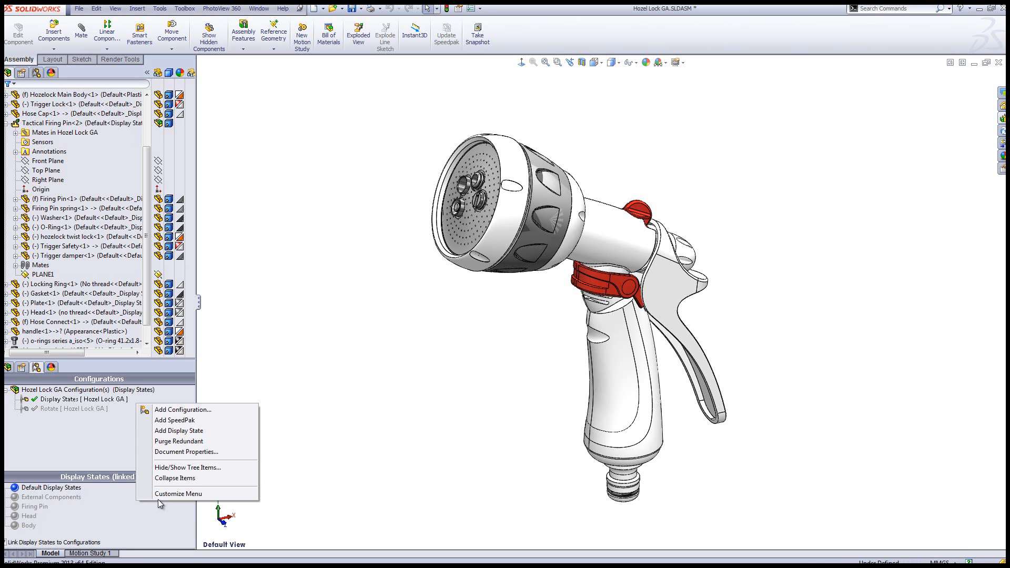
{"action": "left_click", "coordinate": [196, 431]}
{"action": "left_click", "coordinate": [42, 525]}
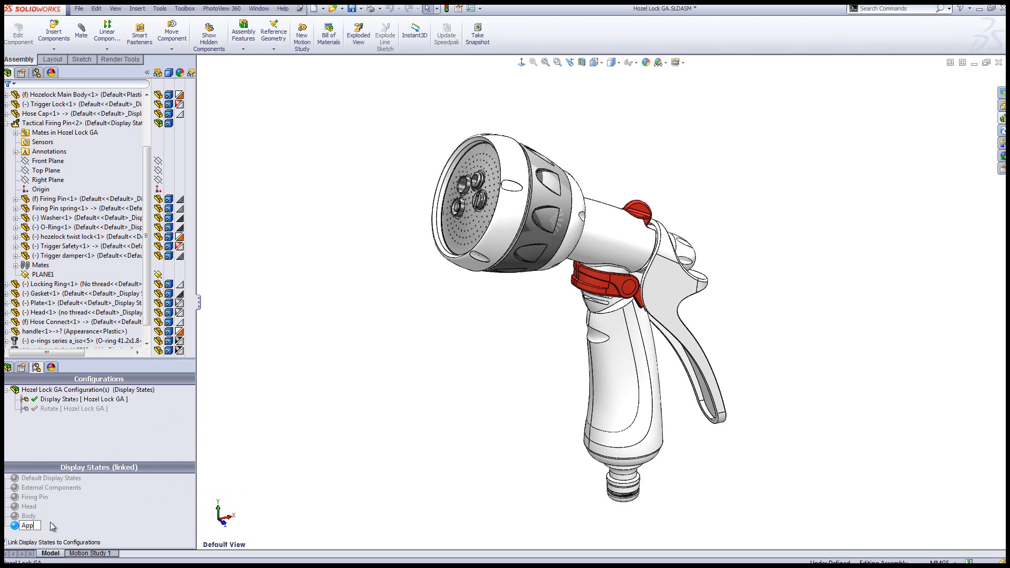
{"action": "type", "text": "Appearances"}
{"action": "key", "text": "Return"}
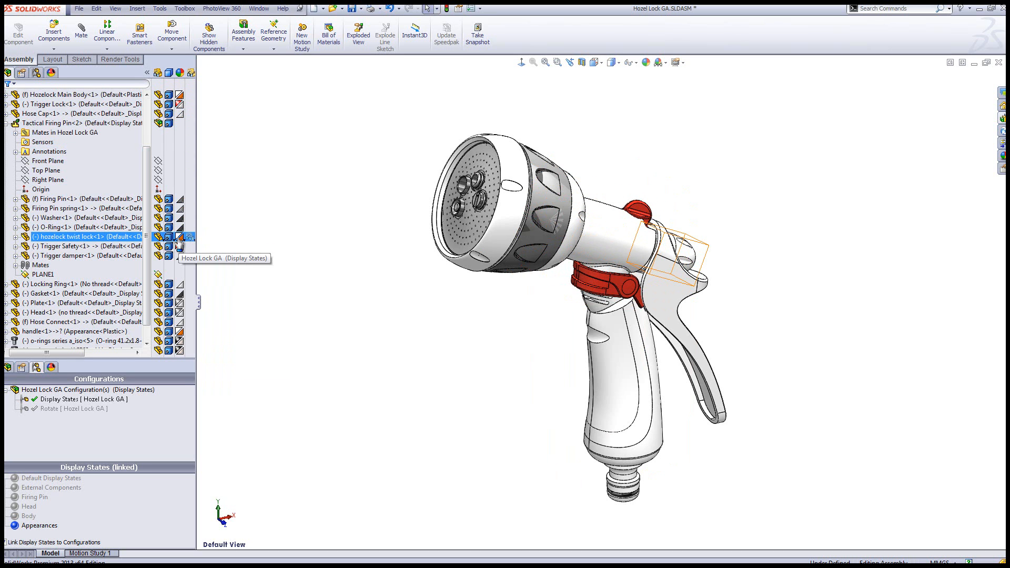
Clear the display override on the hozelock twist lock inside the Tactical Firing Pin subassembly for the Appearances display state
{"action": "left_click", "coordinate": [671, 255]}
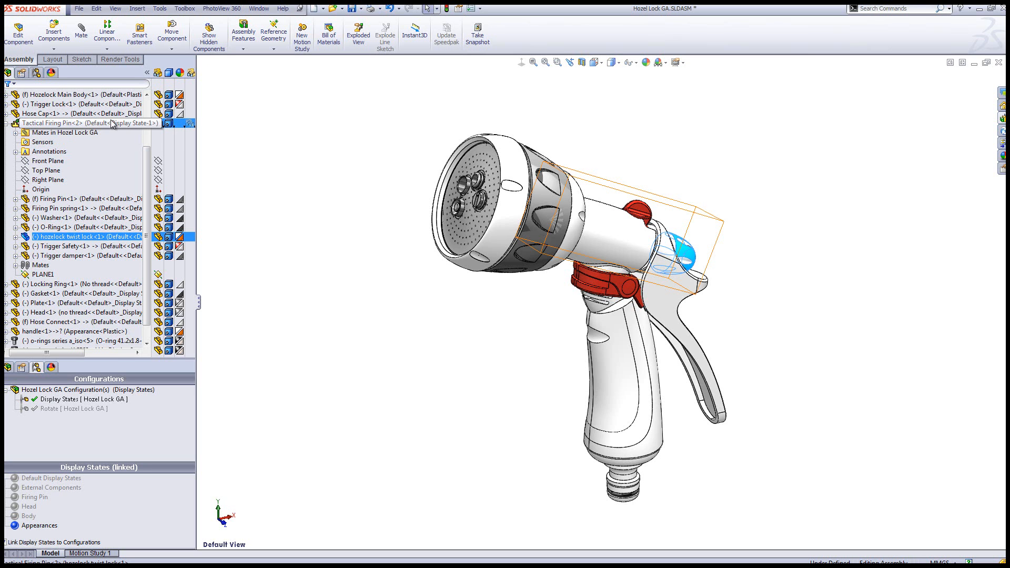
{"action": "left_click_drag", "start_coordinate": [79, 238], "coordinate": [176, 245]}
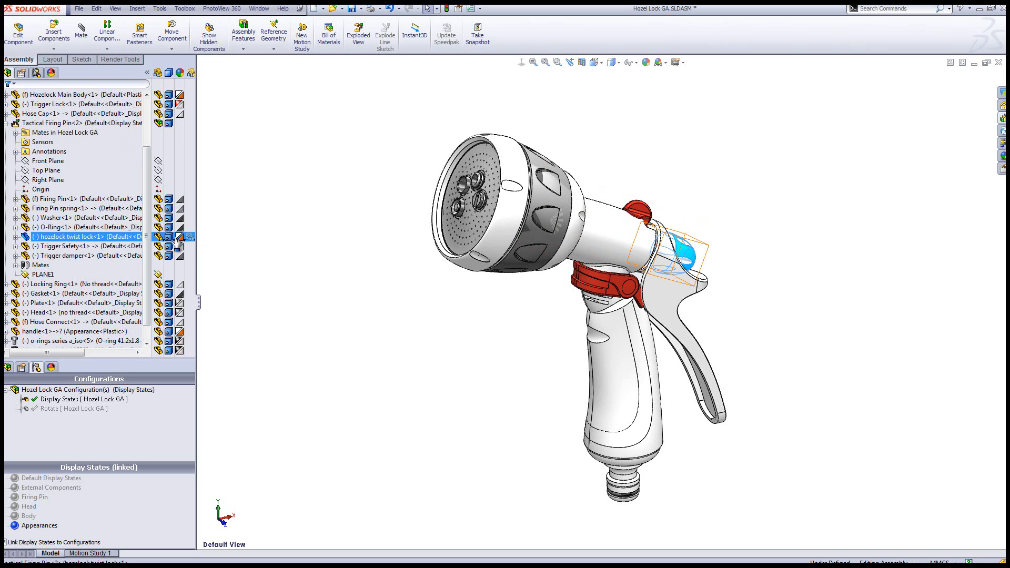
{"action": "right_click", "coordinate": [177, 240]}
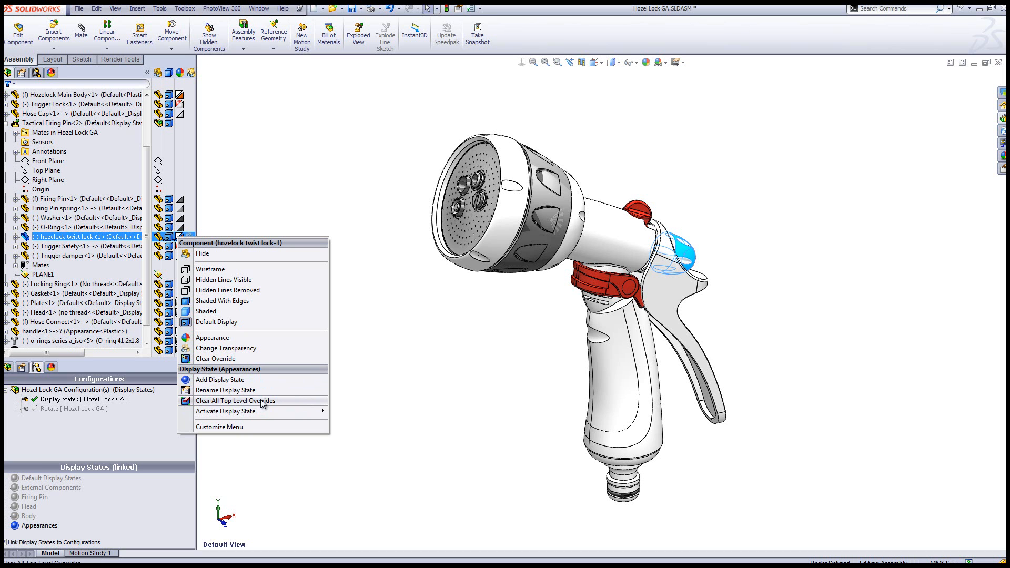
{"action": "left_click", "coordinate": [234, 360]}
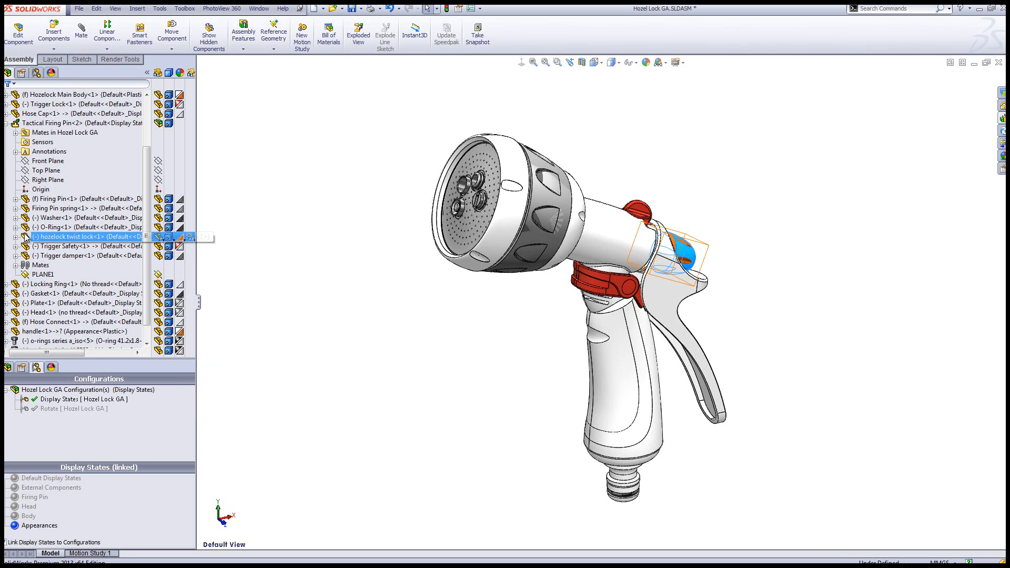
{"action": "left_click", "coordinate": [92, 237]}
{"action": "left_click", "coordinate": [111, 246], "text": "ctrl"}
{"action": "left_click", "coordinate": [111, 246], "text": "ctrl"}
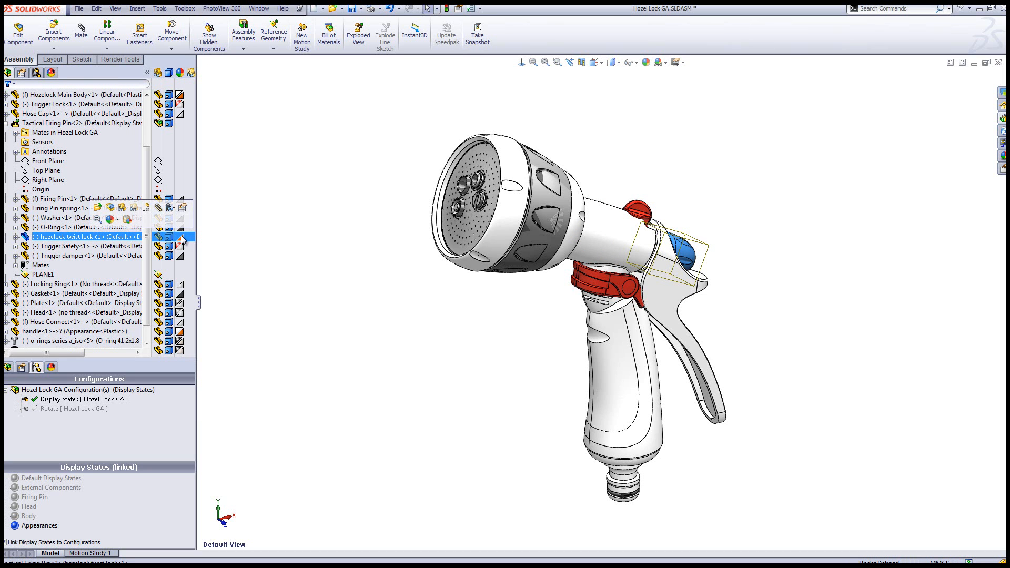
{"action": "left_click", "coordinate": [395, 330]}
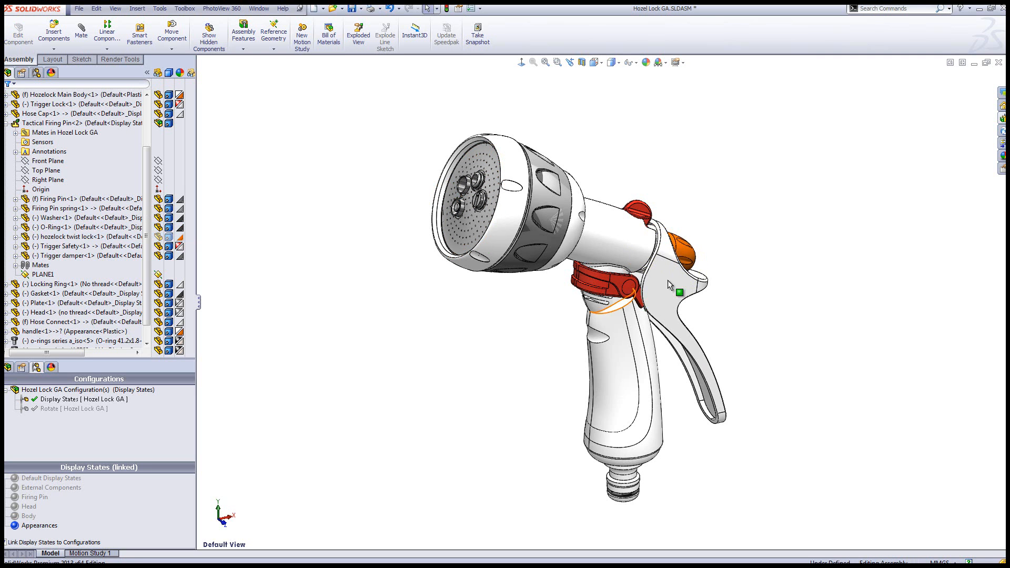
Copy the twist lock's orange appearance and paste it onto the Hose Cap and the Locking Ring
{"action": "left_click", "coordinate": [683, 254]}
{"action": "left_click", "coordinate": [820, 288]}
{"action": "right_click", "coordinate": [687, 257]}
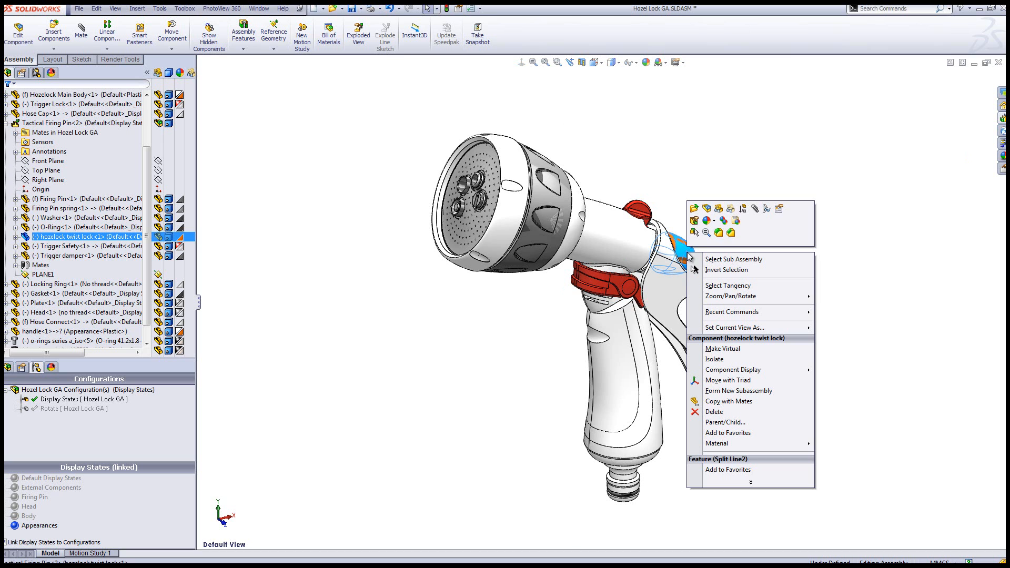
{"action": "left_click", "coordinate": [725, 222]}
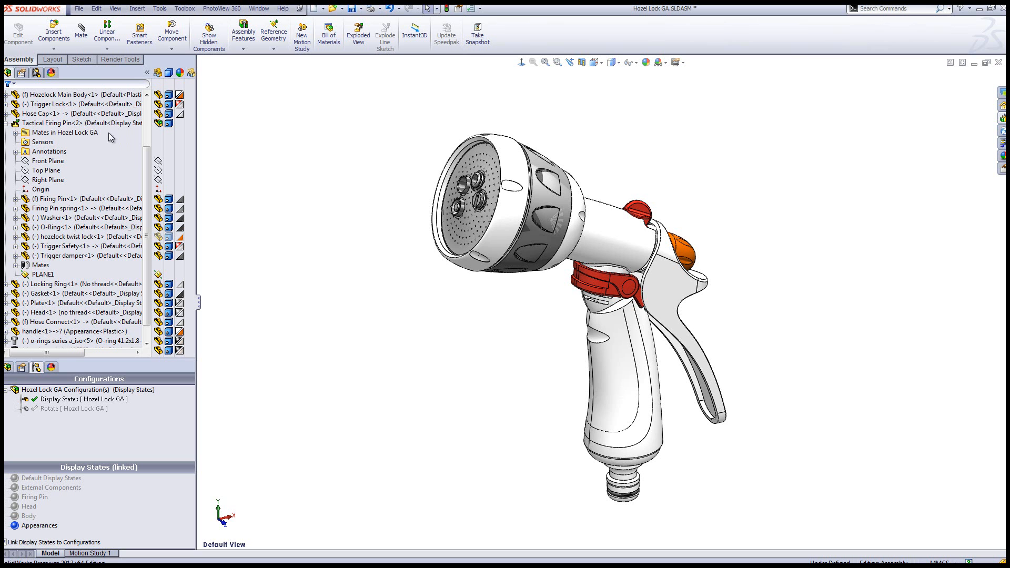
{"action": "left_click", "coordinate": [87, 114]}
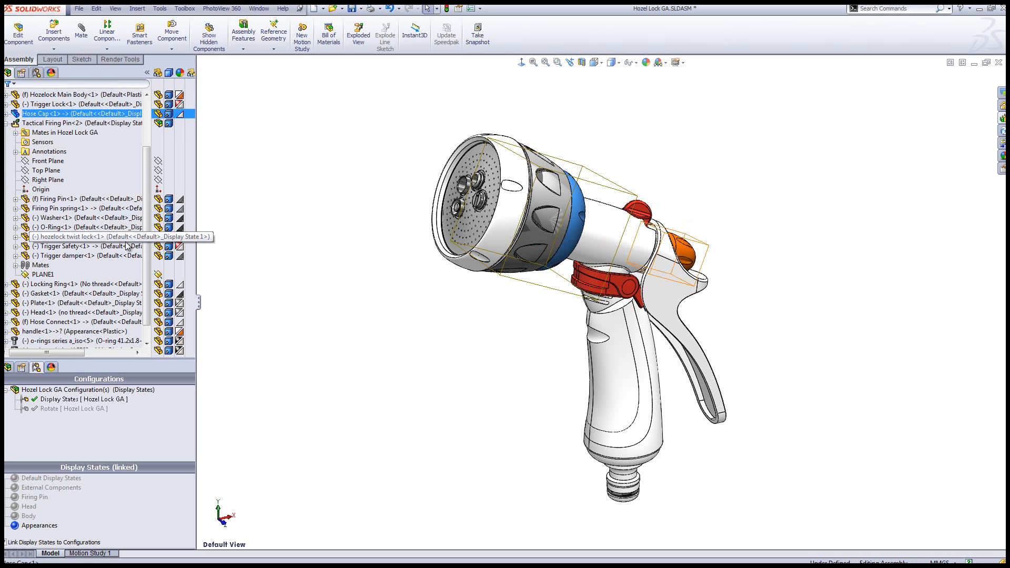
{"action": "left_click", "coordinate": [99, 285], "text": "ctrl"}
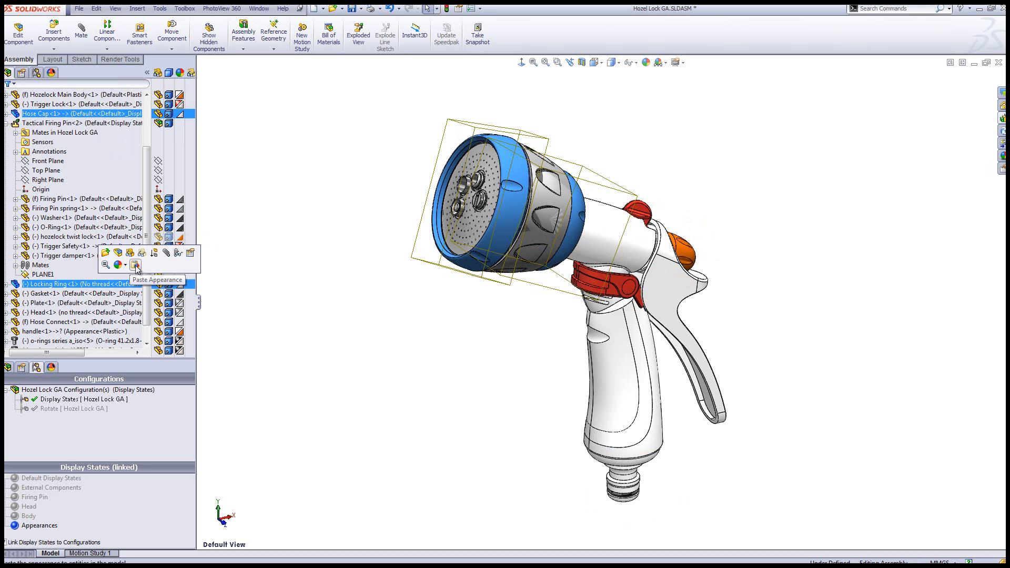
{"action": "left_click", "coordinate": [135, 265]}
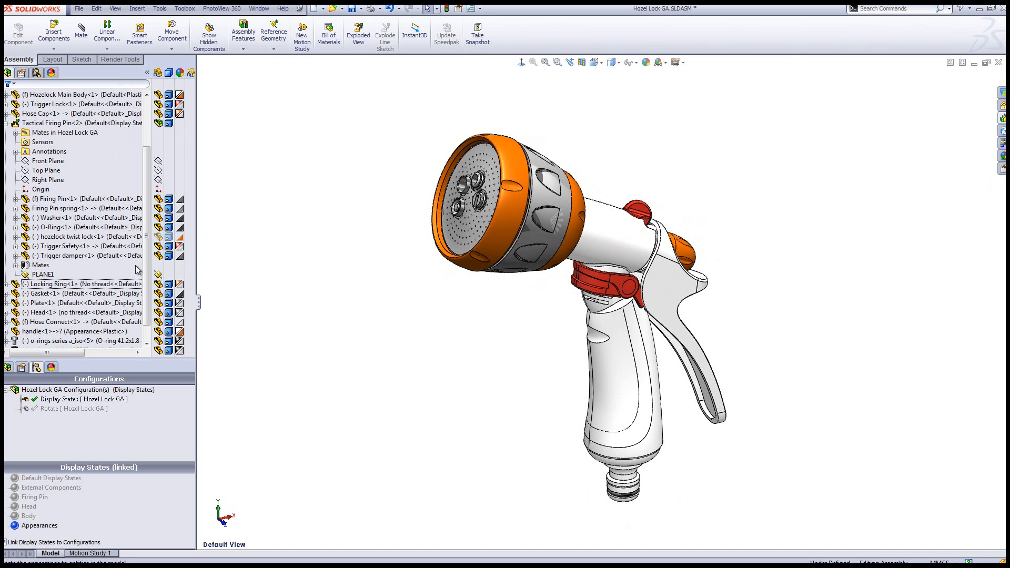
{"action": "left_click", "coordinate": [136, 284]}
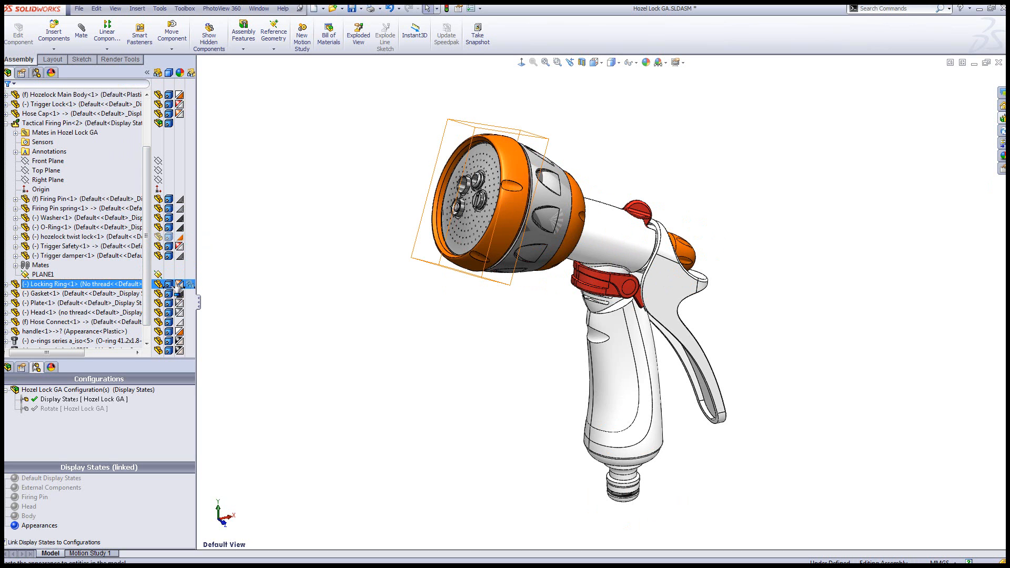
{"action": "left_click", "coordinate": [179, 256]}
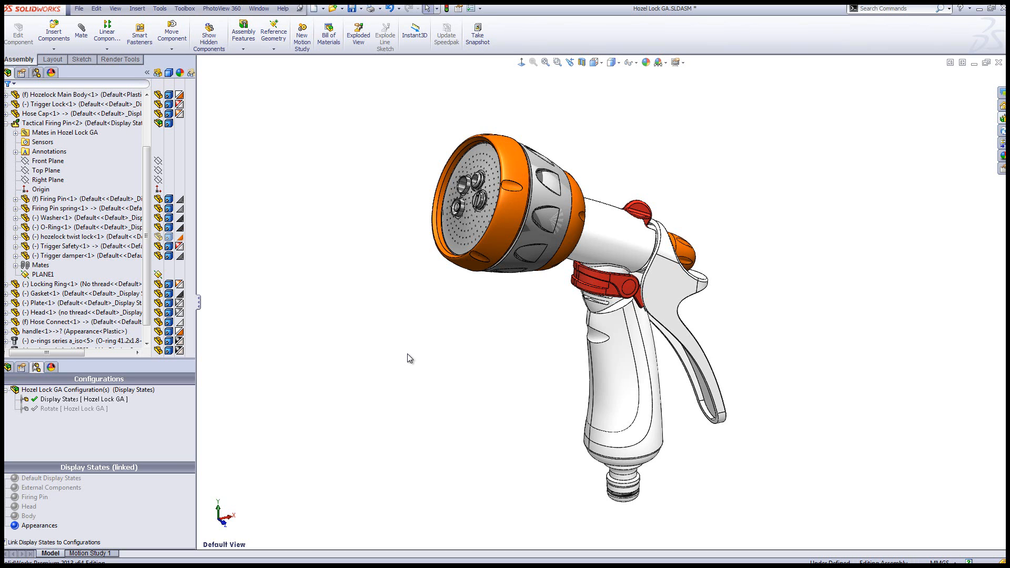
Copy the twist lock's appearance again and paste it onto the Hose Connect beneath the grip
{"action": "right_click", "coordinate": [691, 252]}
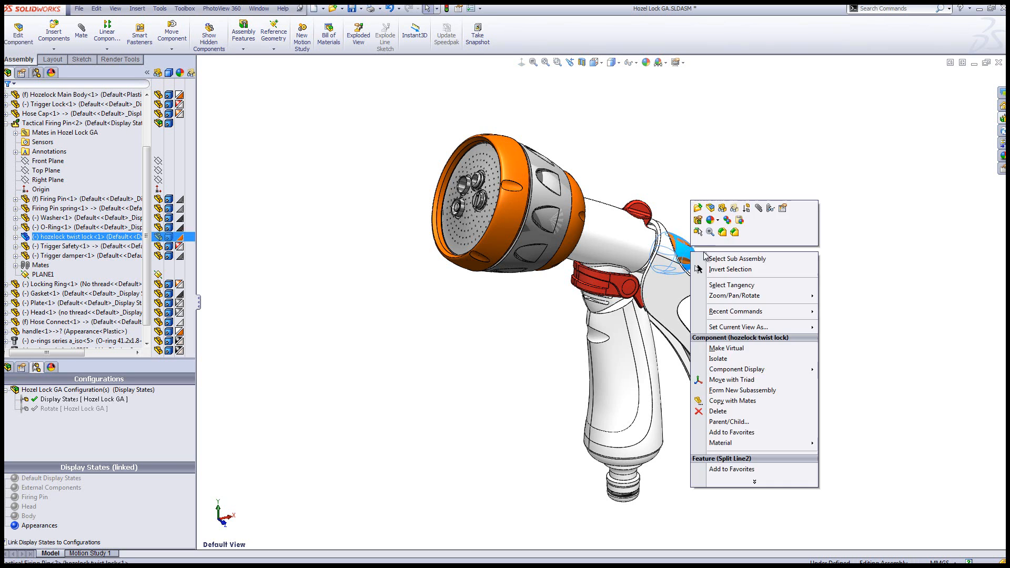
{"action": "left_click", "coordinate": [728, 220]}
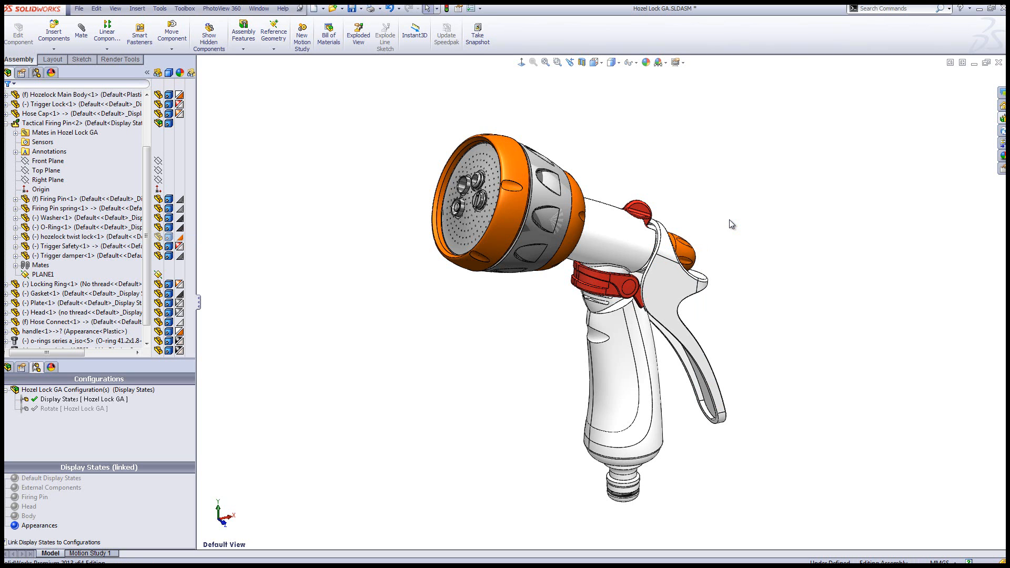
{"action": "left_click", "coordinate": [631, 480]}
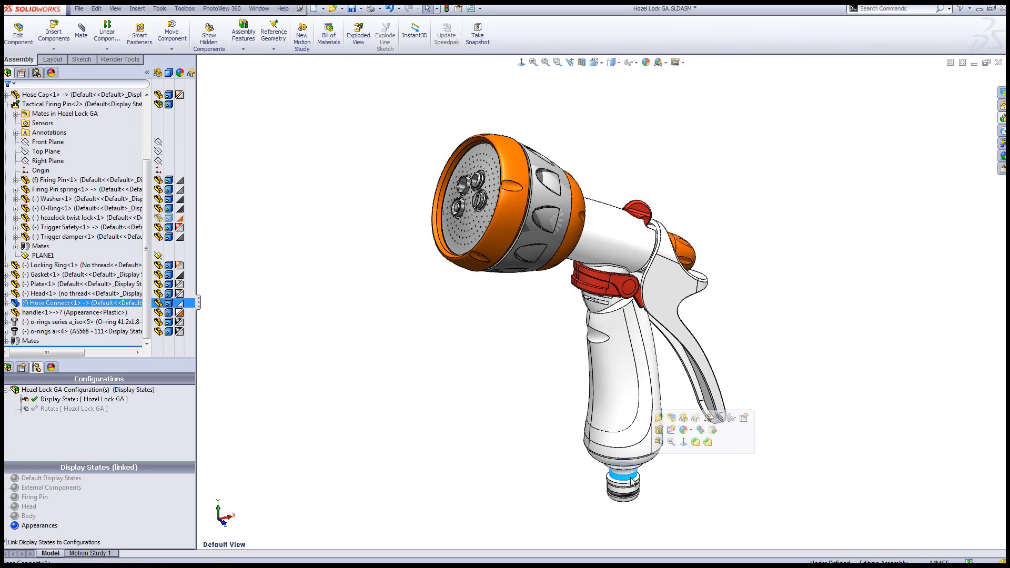
{"action": "left_click", "coordinate": [712, 430]}
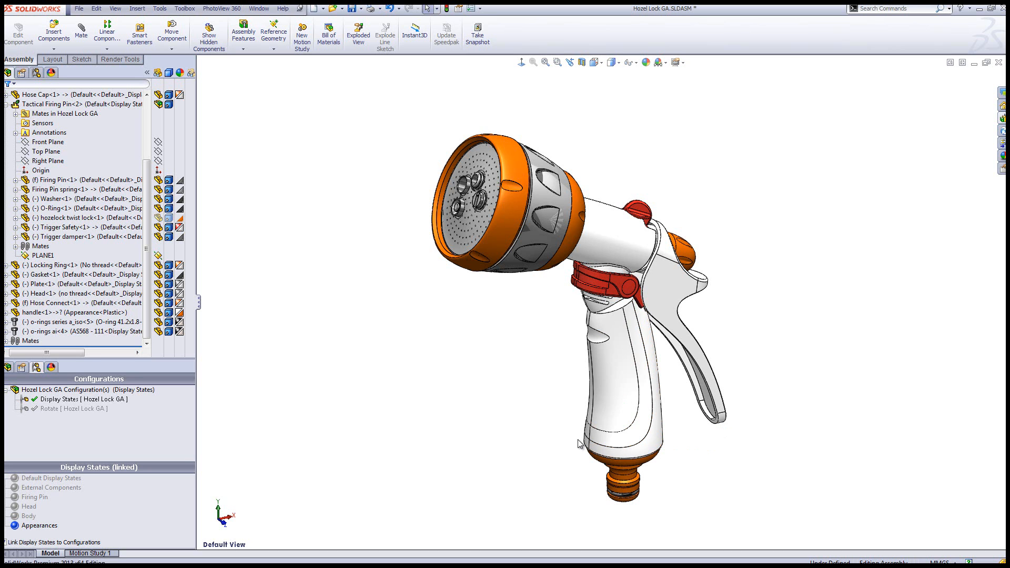
{"action": "left_click", "coordinate": [618, 465]}
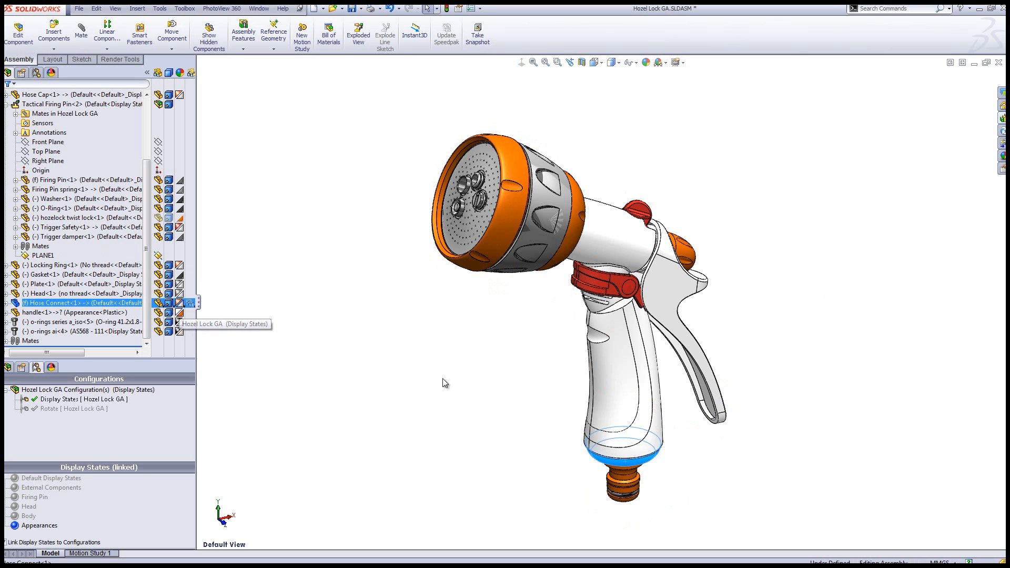
{"action": "left_click", "coordinate": [411, 387]}
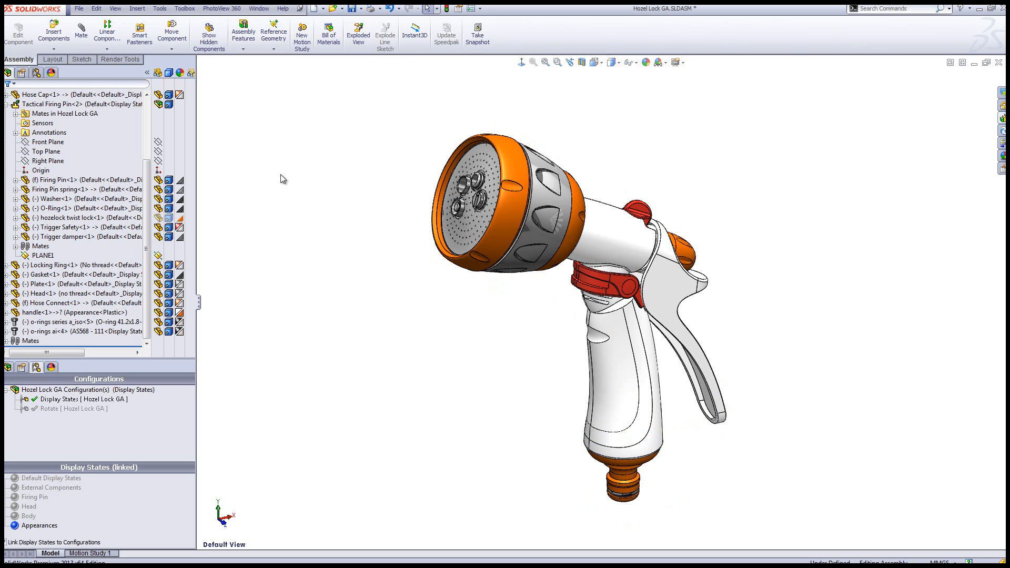
Remove the component-level appearance from the Hozelock Main Body
{"action": "left_click", "coordinate": [646, 62]}
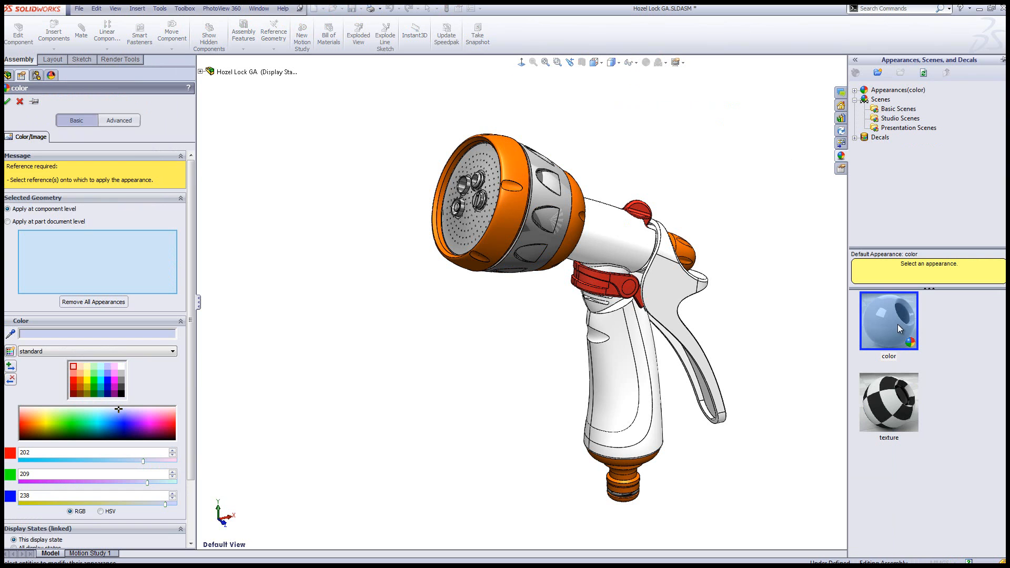
{"action": "mouse_move", "coordinate": [901, 329]}
{"action": "left_click", "coordinate": [621, 360]}
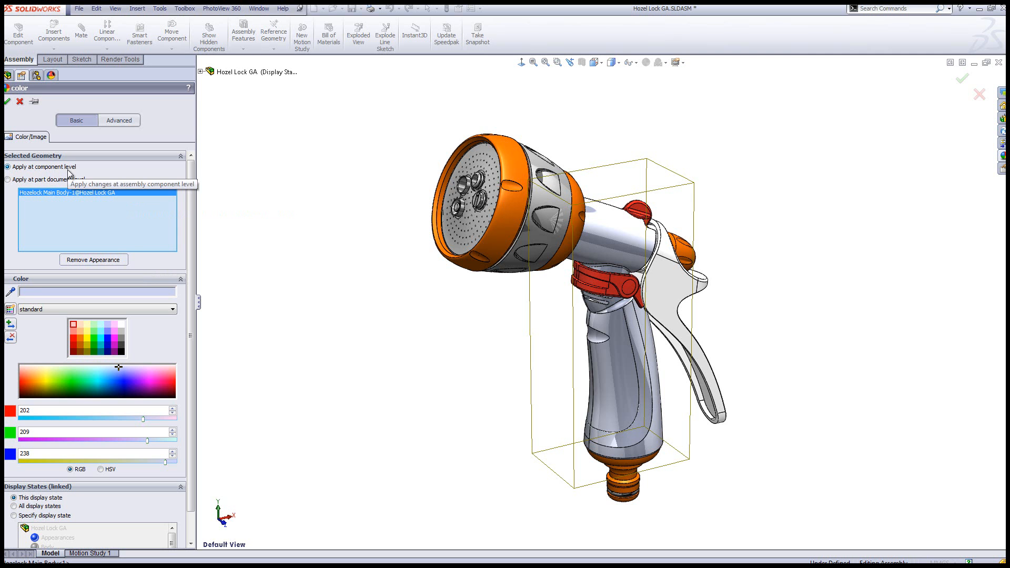
{"action": "left_click", "coordinate": [103, 263]}
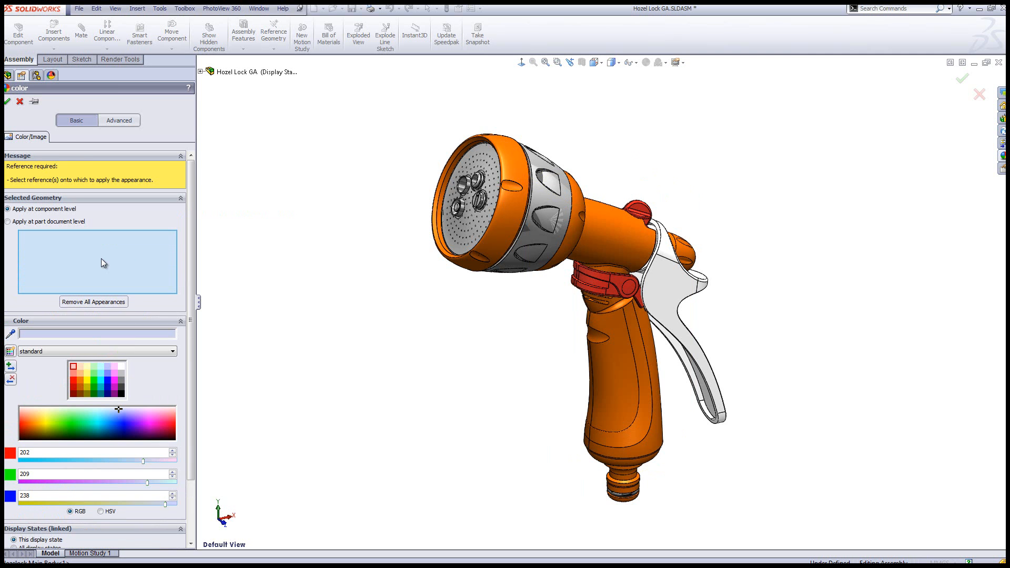
{"action": "left_click", "coordinate": [6, 103]}
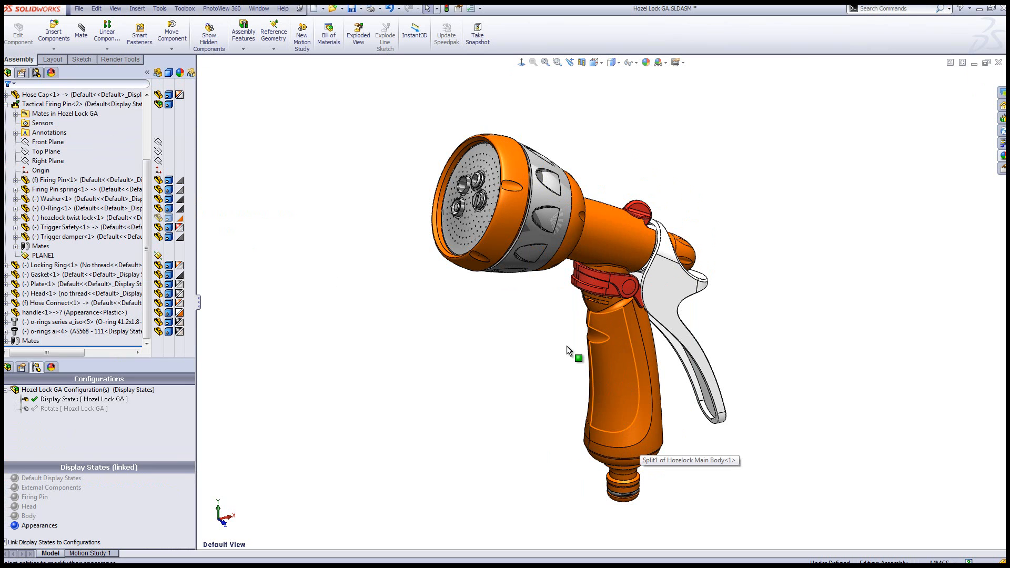
{"action": "left_click", "coordinate": [623, 374]}
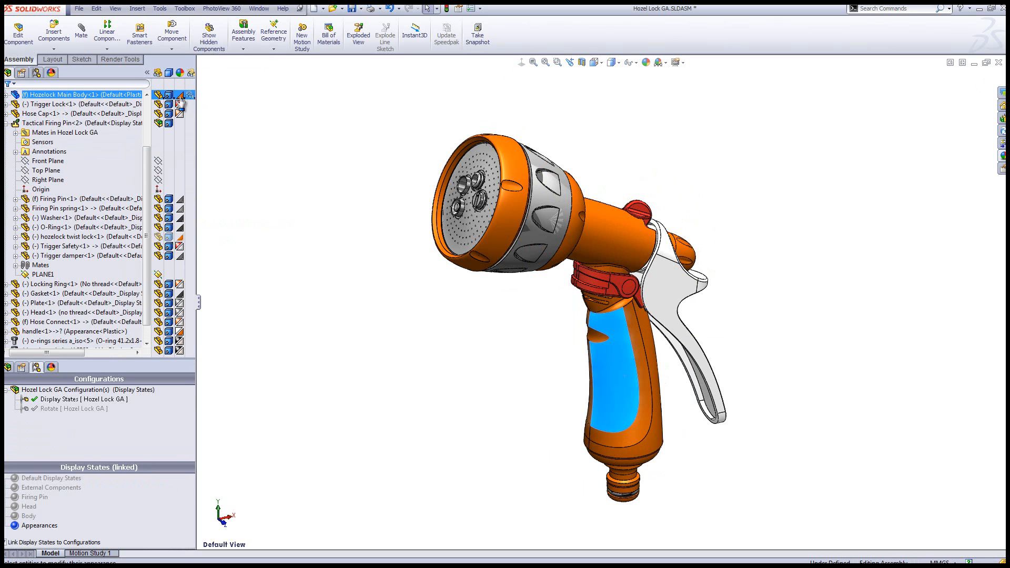
{"action": "left_click", "coordinate": [346, 273]}
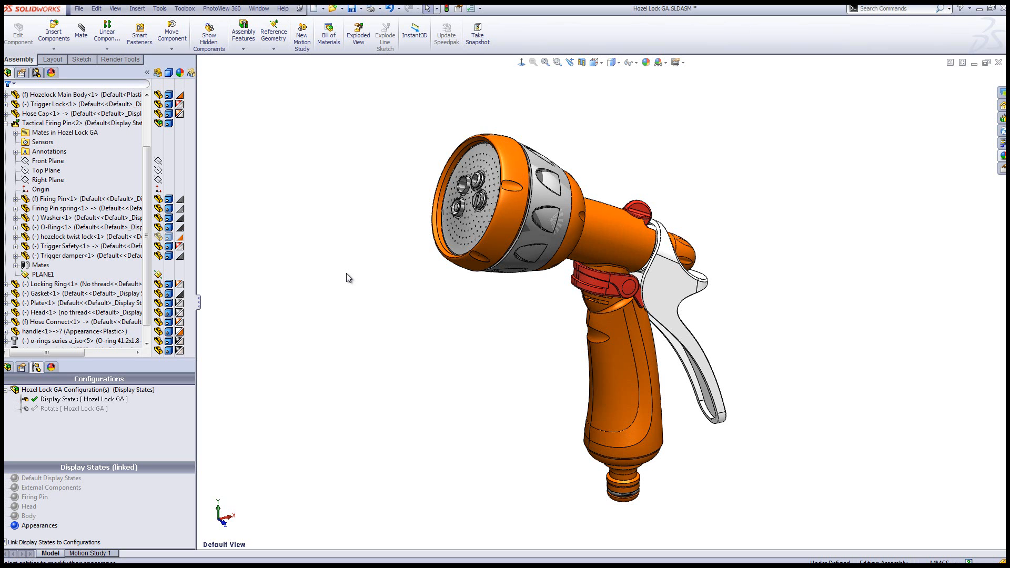
Select the three grip inset faces on the Hozelock Main Body and choose the textured rubber appearance at part document level
{"action": "middle_click_drag", "start_coordinate": [540, 363], "coordinate": [610, 386]}
{"action": "left_click", "coordinate": [610, 389]}
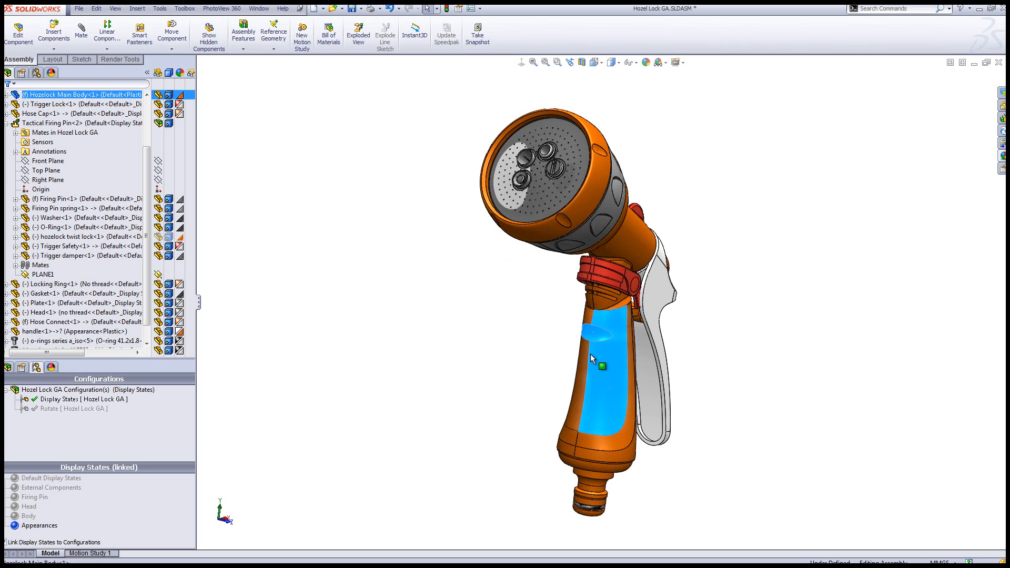
{"action": "left_click", "coordinate": [585, 362]}
{"action": "key", "text": "space"}
{"action": "left_click", "coordinate": [431, 431]}
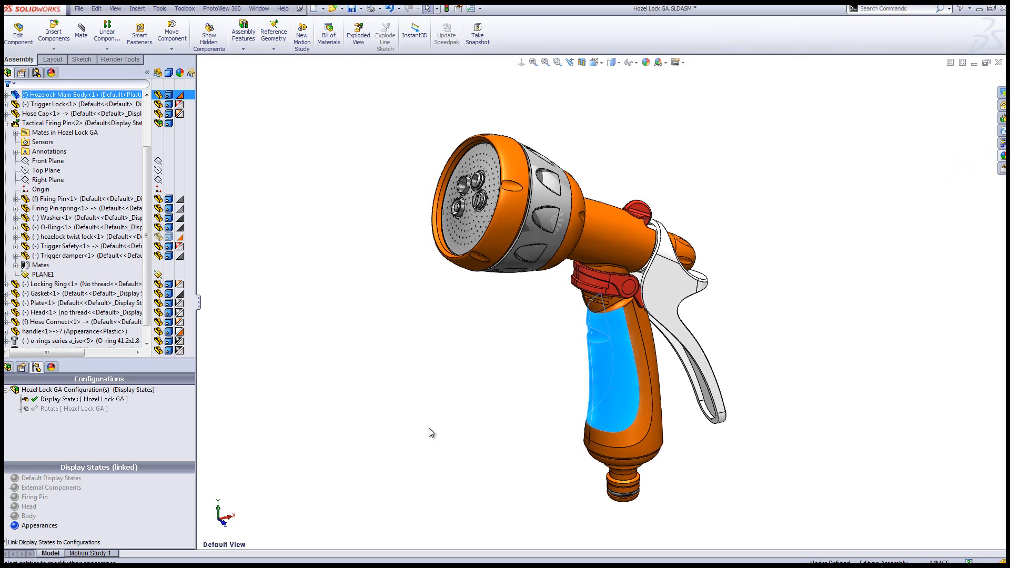
{"action": "left_click", "coordinate": [647, 63]}
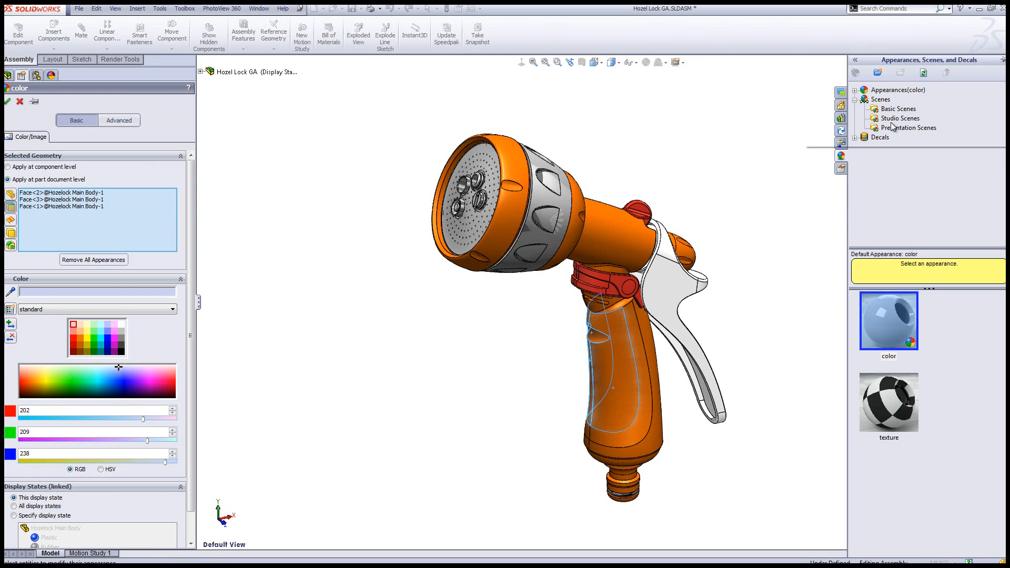
{"action": "left_click", "coordinate": [855, 100]}
{"action": "left_click", "coordinate": [888, 90]}
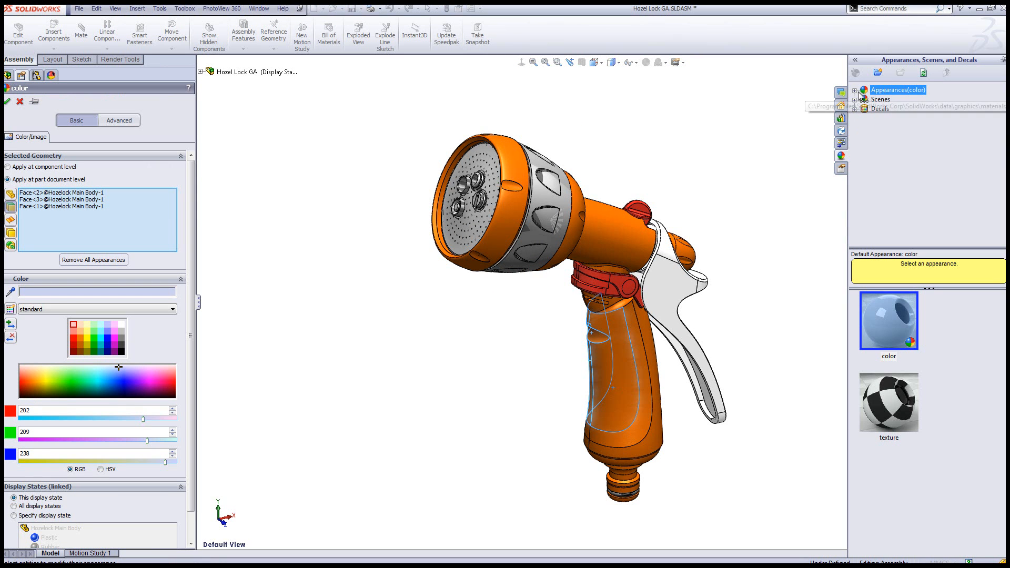
{"action": "double_click", "coordinate": [888, 91]}
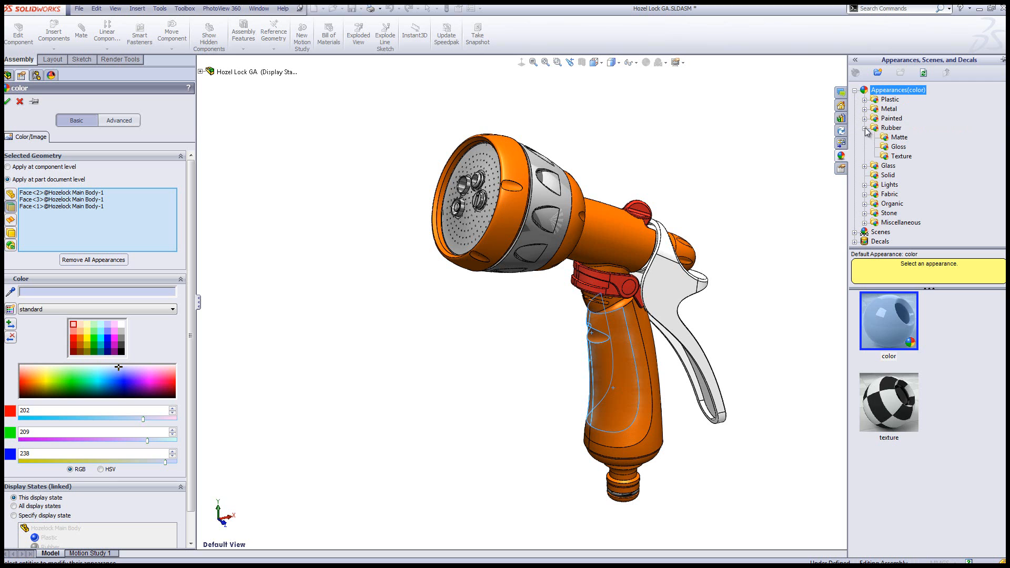
{"action": "left_click", "coordinate": [897, 128]}
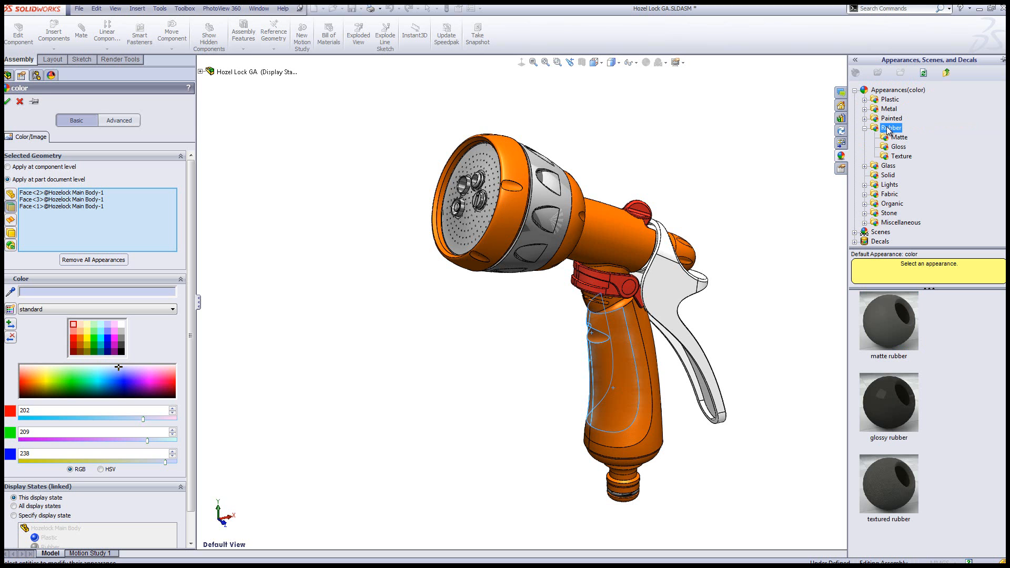
{"action": "left_click", "coordinate": [900, 157]}
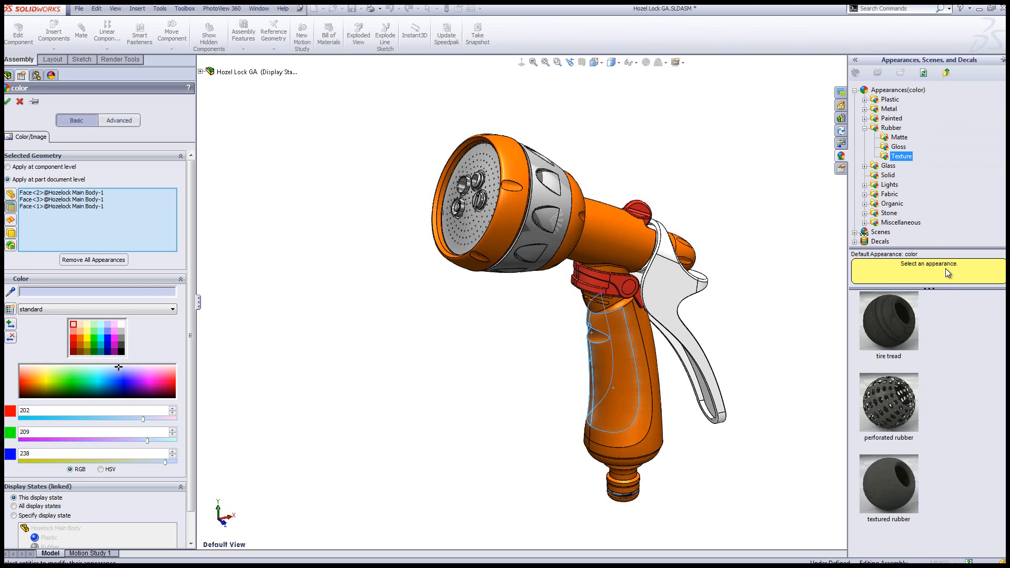
{"action": "left_click", "coordinate": [893, 500]}
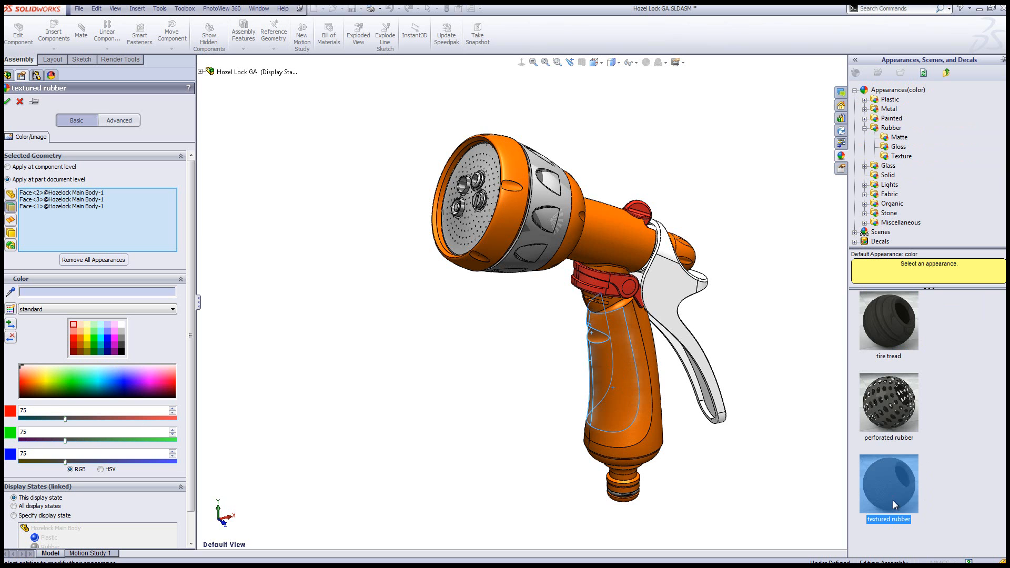
{"action": "left_click", "coordinate": [888, 481]}
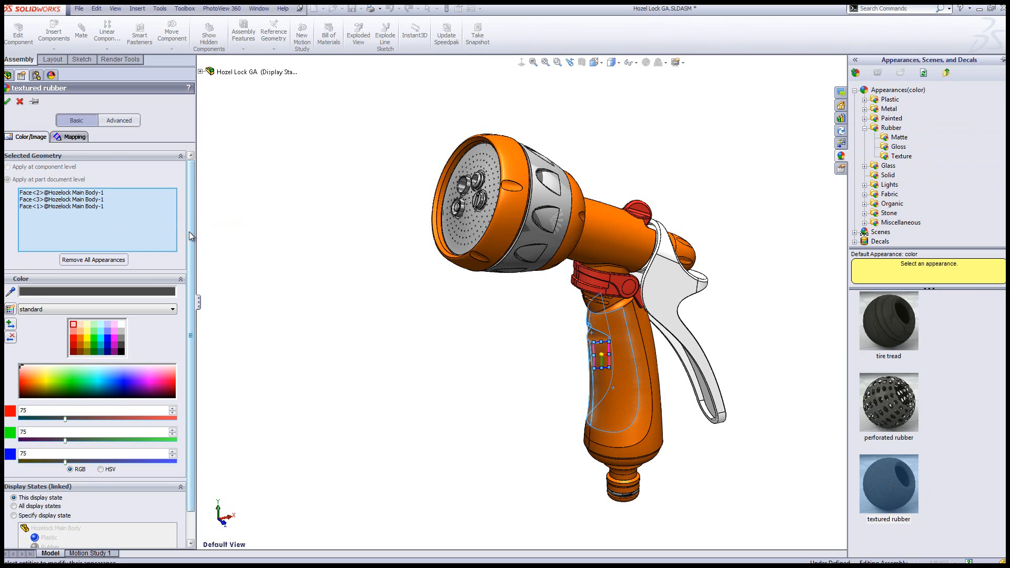
Restrict the textured rubber on the grip faces to the Main Body's Rubber display state and apply it
{"action": "left_click_drag", "start_coordinate": [190, 236], "coordinate": [187, 302]}
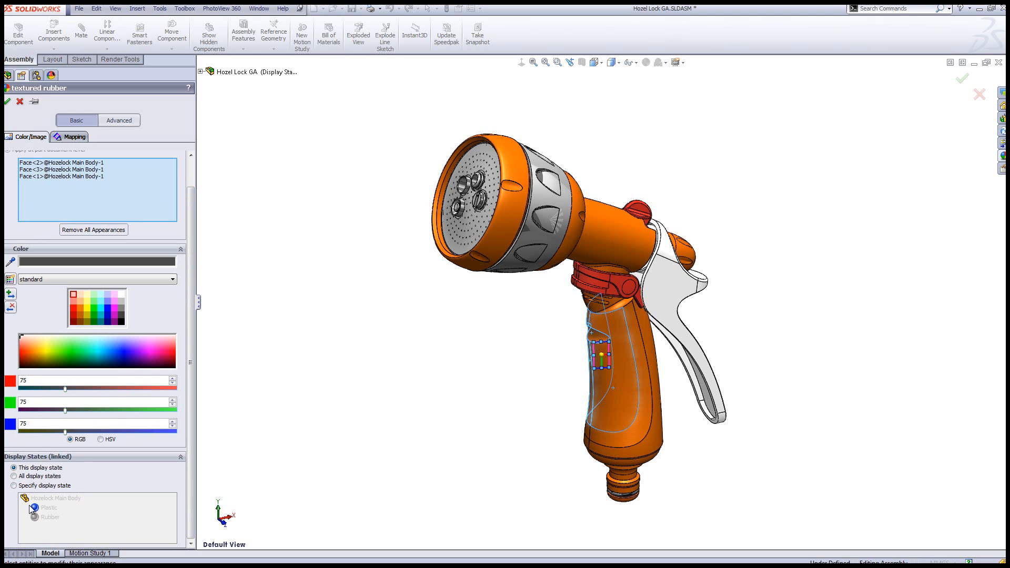
{"action": "left_click", "coordinate": [24, 485]}
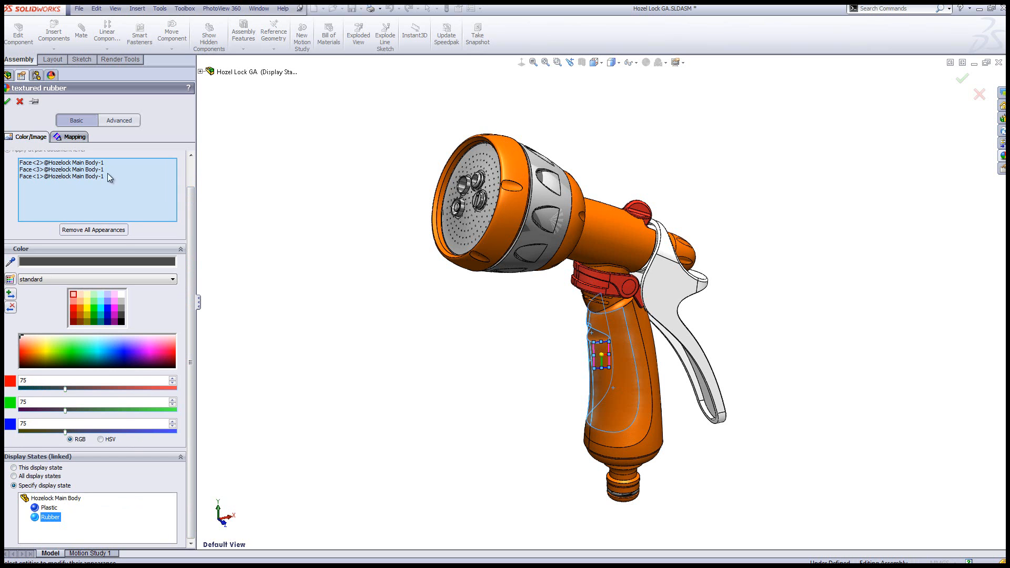
{"action": "left_click", "coordinate": [7, 101]}
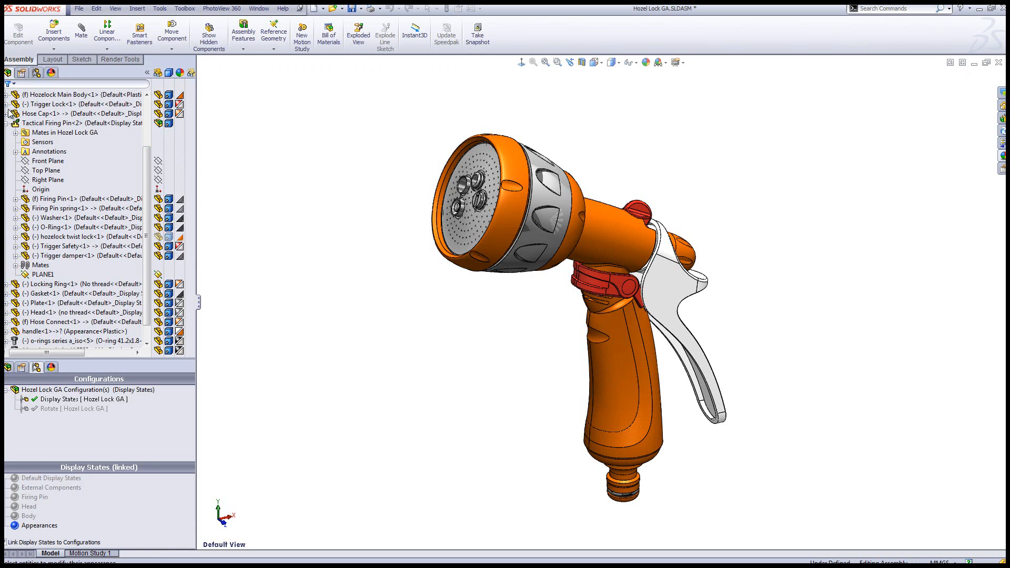
Open the Hozelock Main Body part to check the grip in its Rubber display state, then return to the assembly
{"action": "left_click", "coordinate": [356, 412]}
{"action": "left_click", "coordinate": [617, 372]}
{"action": "right_click", "coordinate": [616, 371]}
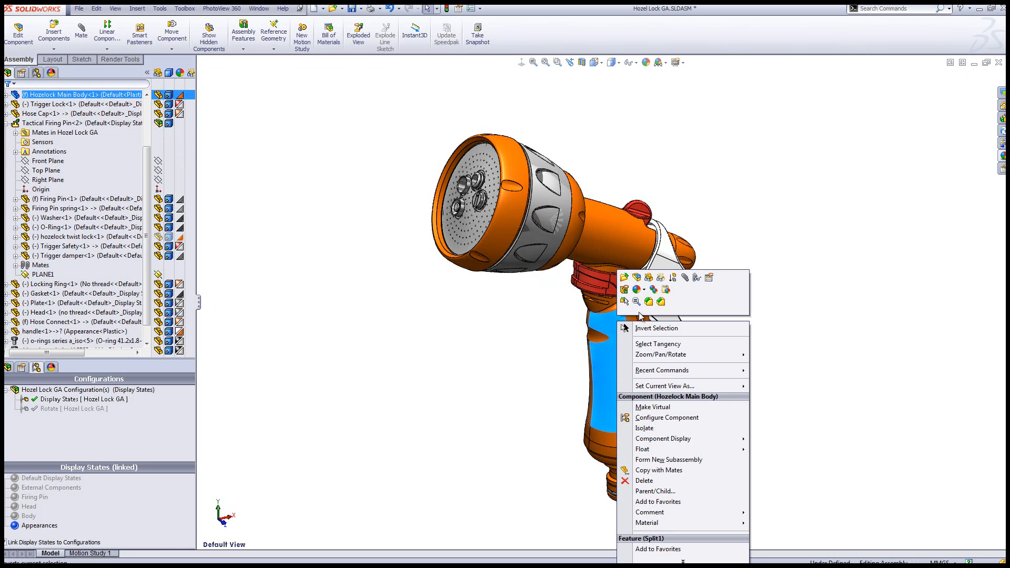
{"action": "left_click", "coordinate": [626, 277]}
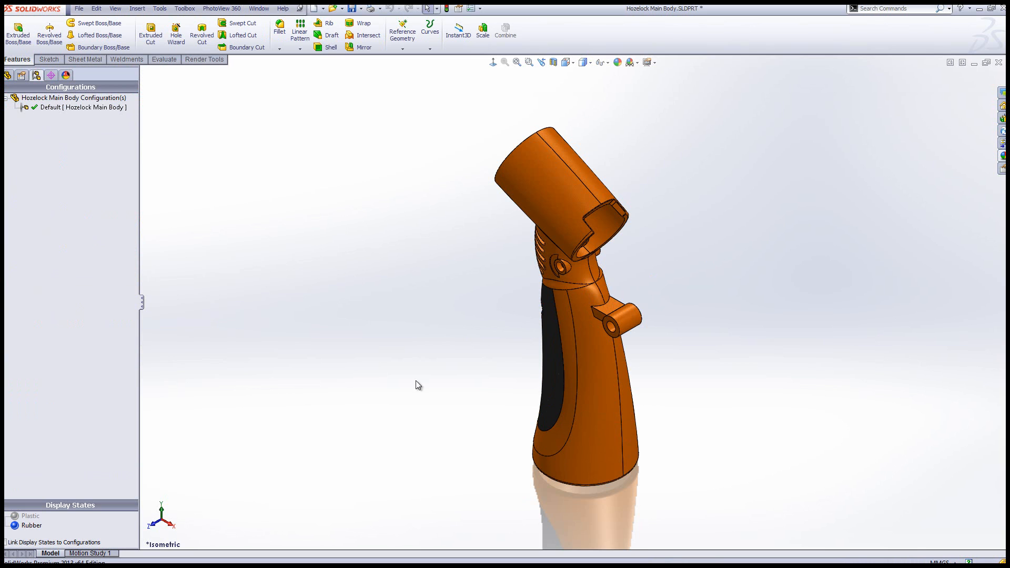
{"action": "left_click", "coordinate": [30, 526]}
{"action": "key", "text": "ctrl+Tab"}
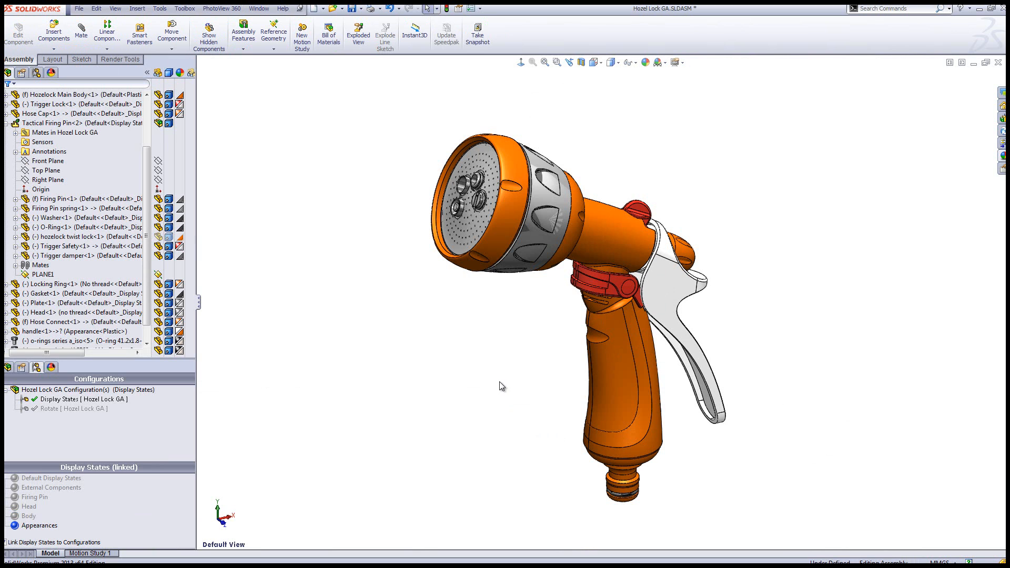
Set the Hozelock Main Body component's referenced display state to Rubber for this display state only
{"action": "right_click", "coordinate": [619, 369]}
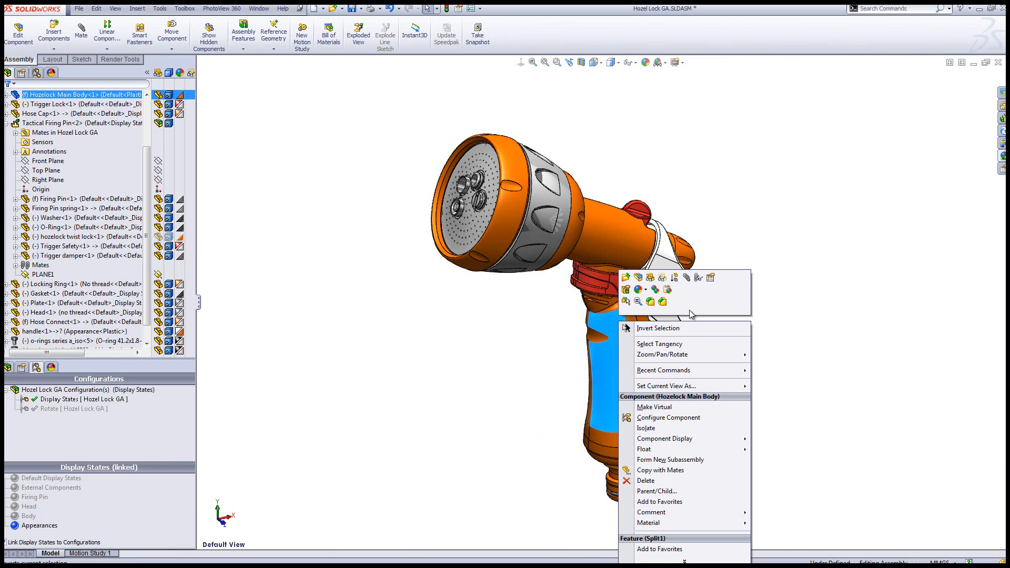
{"action": "left_click", "coordinate": [711, 280]}
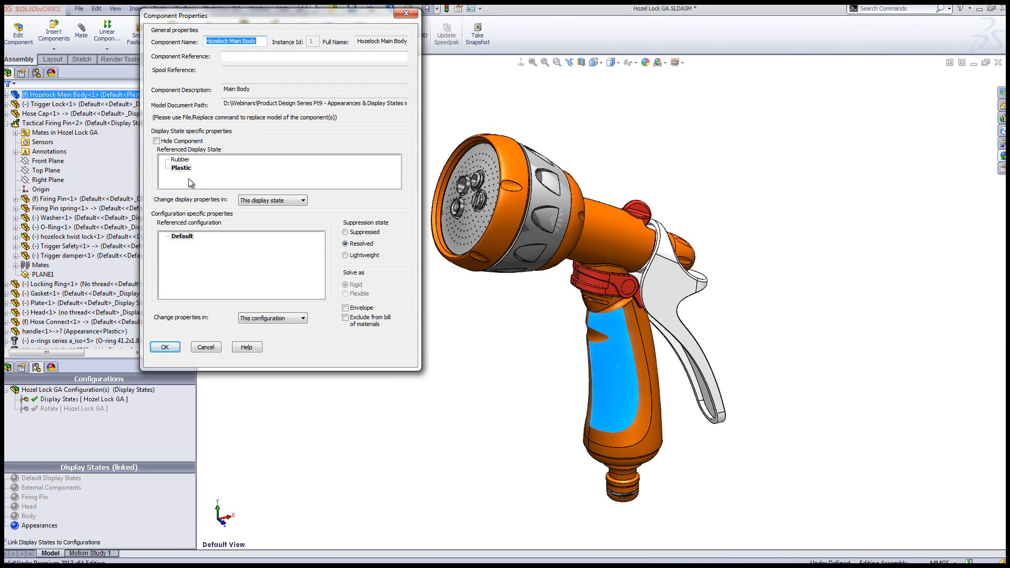
{"action": "left_click", "coordinate": [192, 161]}
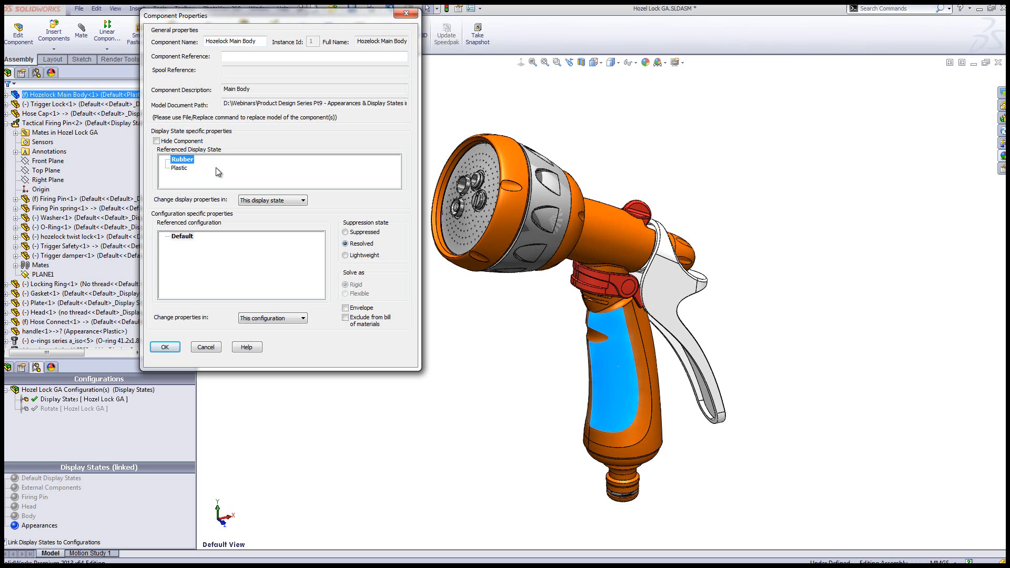
{"action": "left_click", "coordinate": [165, 349]}
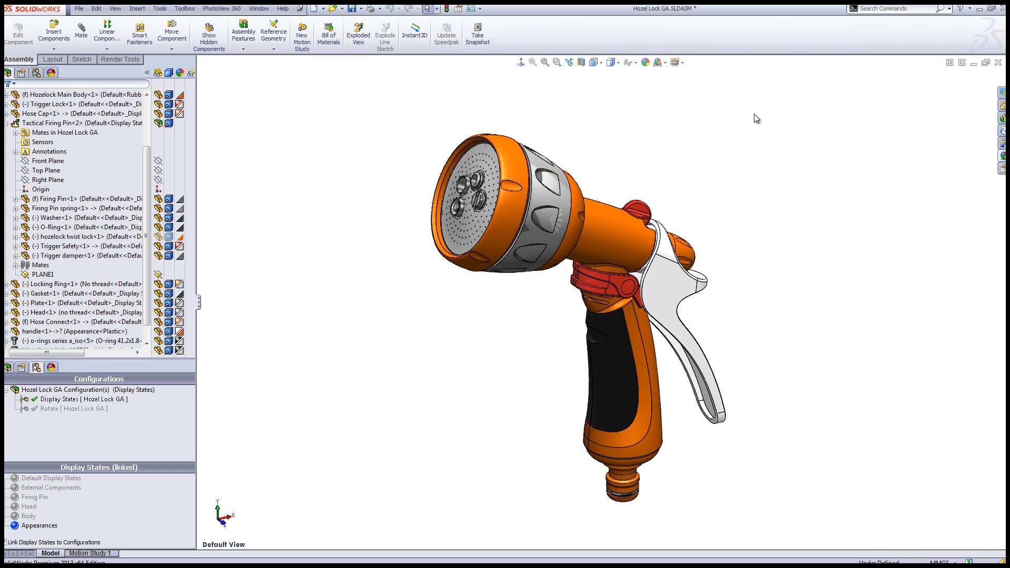
Toggle RealView Graphics and toggle it back to compare how the appearances are rendered
{"action": "left_click", "coordinate": [683, 63]}
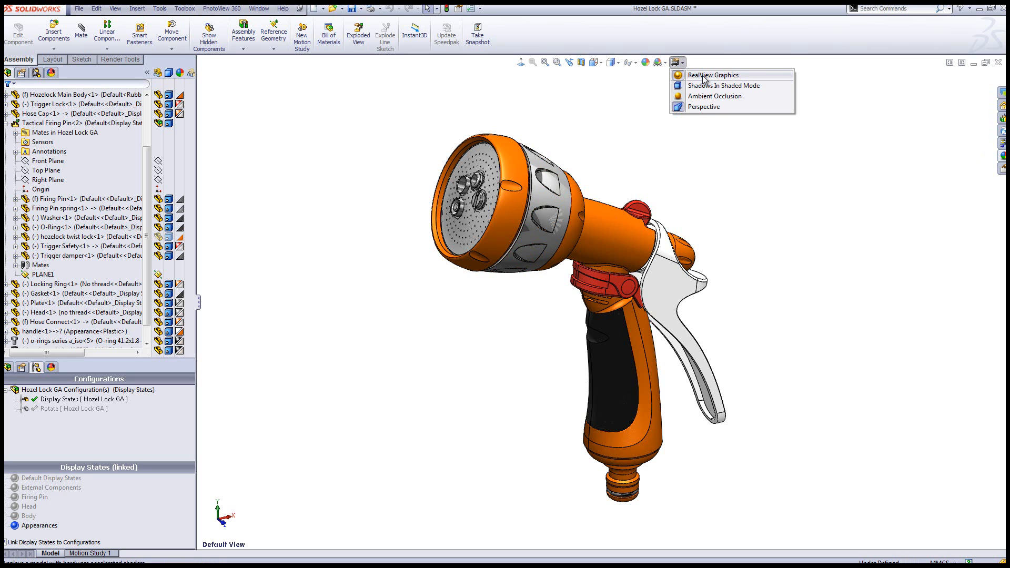
{"action": "left_click", "coordinate": [703, 76]}
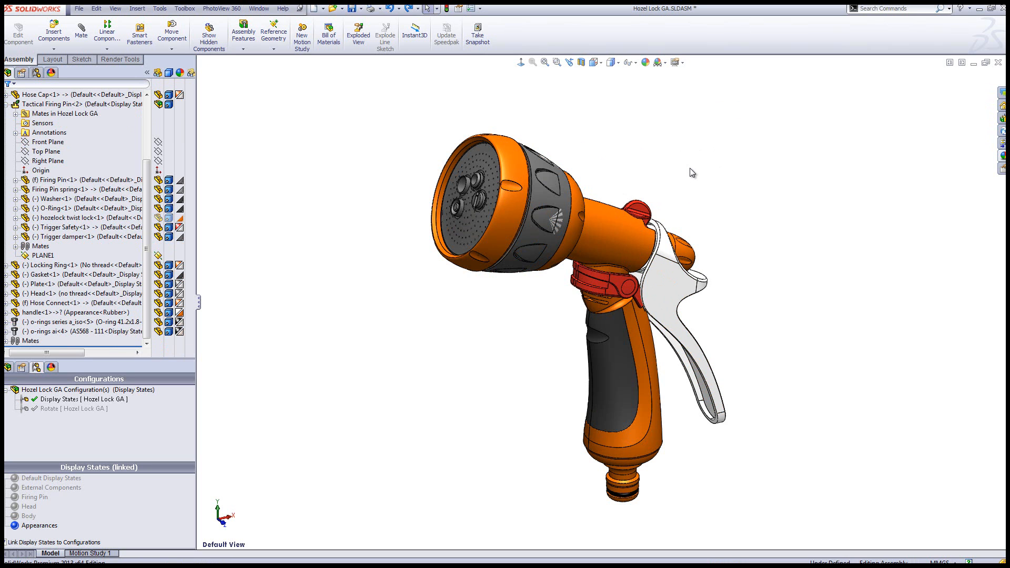
{"action": "left_click", "coordinate": [682, 63]}
{"action": "left_click", "coordinate": [705, 75]}
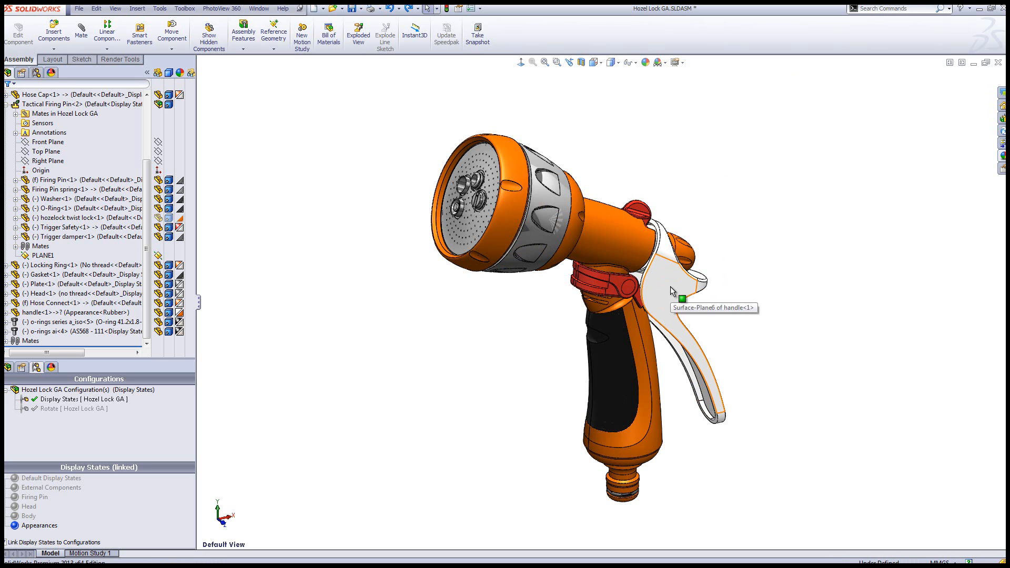
Remove the component-level appearance from the handle
{"action": "left_click", "coordinate": [646, 62]}
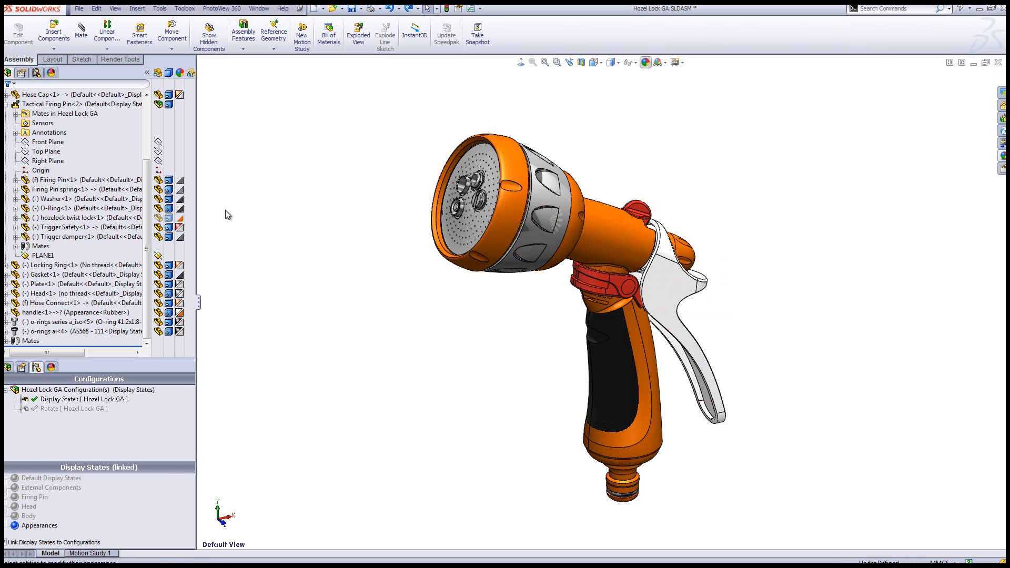
{"action": "left_click", "coordinate": [663, 286]}
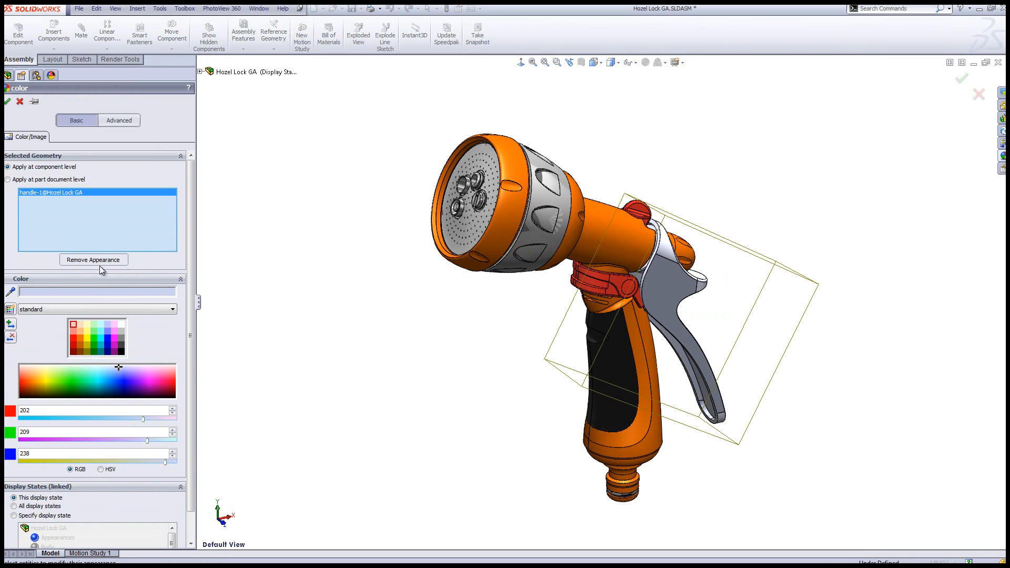
{"action": "left_click", "coordinate": [86, 260]}
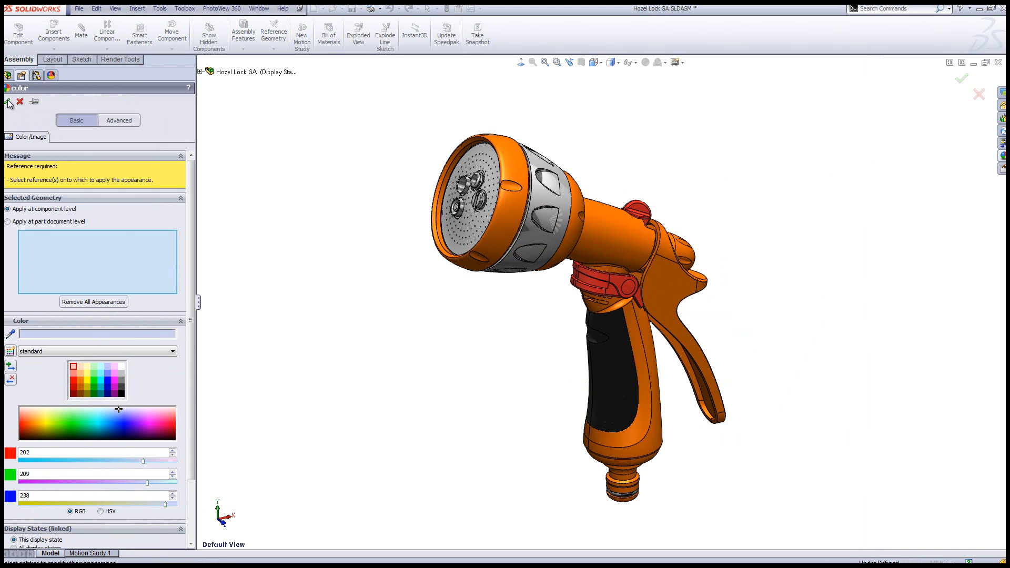
{"action": "left_click", "coordinate": [8, 102]}
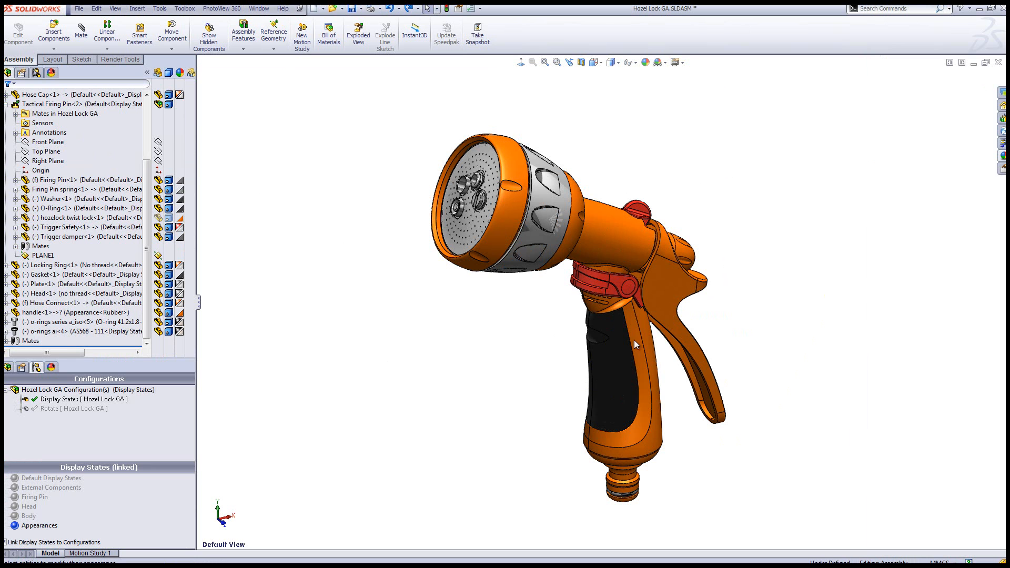
Select the handle's eight side and edge faces all around the trigger and restore the default view
{"action": "left_click", "coordinate": [668, 247]}
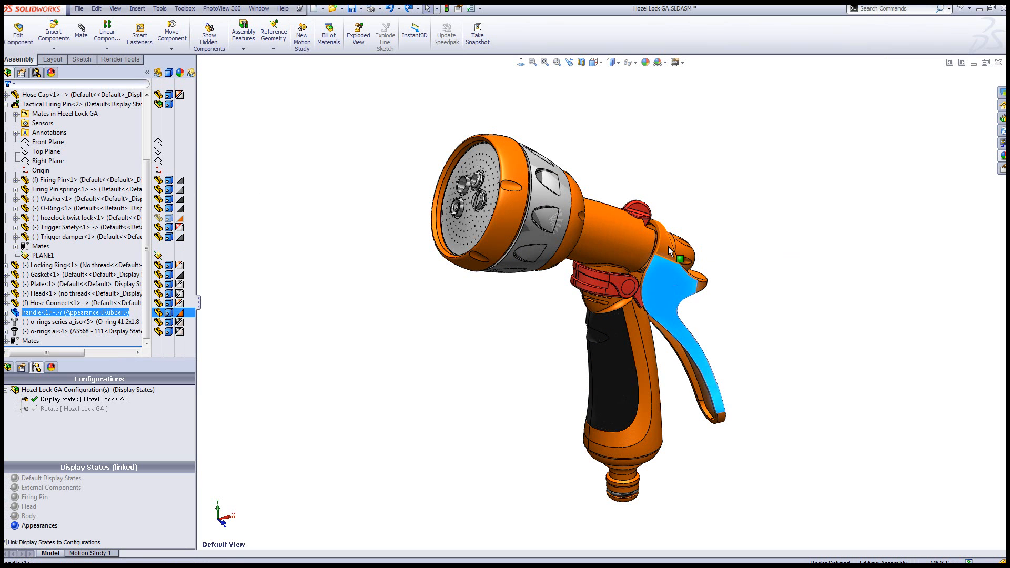
{"action": "left_click", "coordinate": [721, 416]}
{"action": "middle_click_drag", "start_coordinate": [721, 416], "coordinate": [543, 363]}
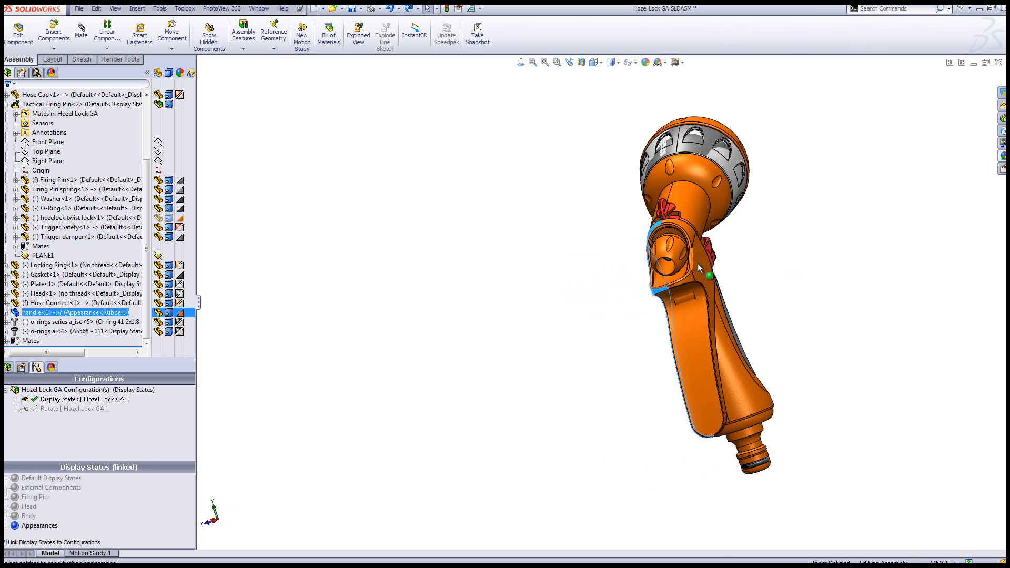
{"action": "scroll", "coordinate": [702, 295], "scroll_direction": "down", "scroll_amount": 5}
{"action": "left_click", "coordinate": [730, 287], "text": "ctrl"}
{"action": "left_click", "coordinate": [753, 257], "text": "ctrl"}
{"action": "left_click", "coordinate": [694, 170], "text": "ctrl"}
{"action": "scroll", "coordinate": [791, 487], "scroll_direction": "up", "scroll_amount": 5}
{"action": "scroll", "coordinate": [778, 479], "scroll_direction": "down", "scroll_amount": 5}
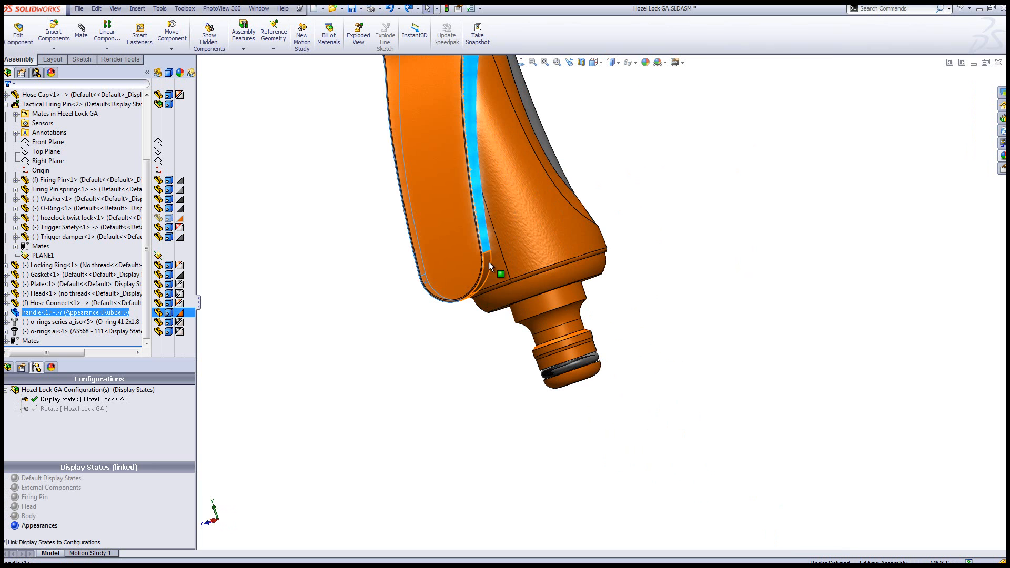
{"action": "key", "text": "space"}
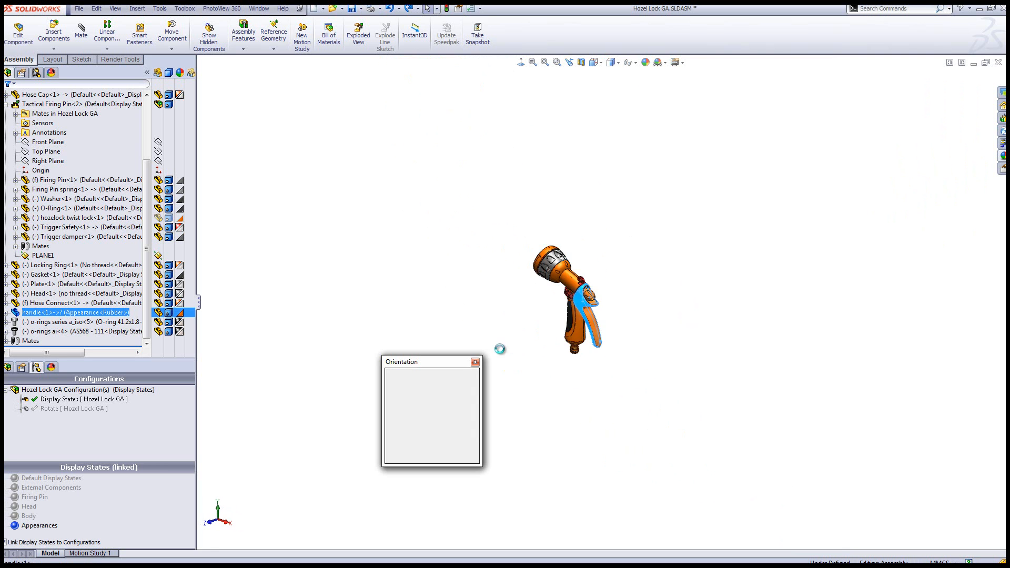
{"action": "left_click", "coordinate": [431, 427]}
Apply the textured rubber appearance to the selected handle faces at part document level, only in the handle's Rubber display state
{"action": "left_click", "coordinate": [645, 63]}
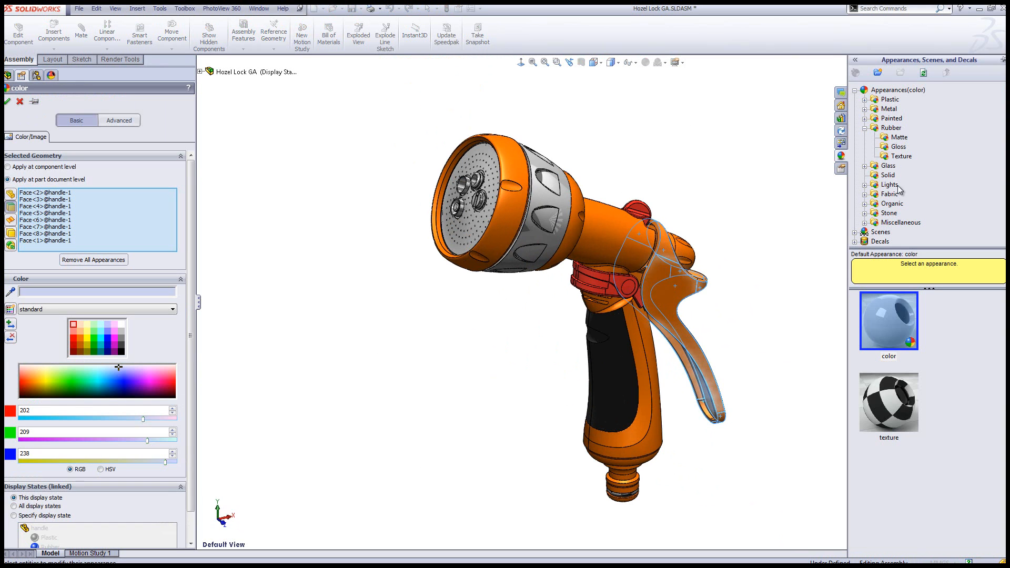
{"action": "left_click", "coordinate": [901, 156]}
{"action": "left_click", "coordinate": [888, 481]}
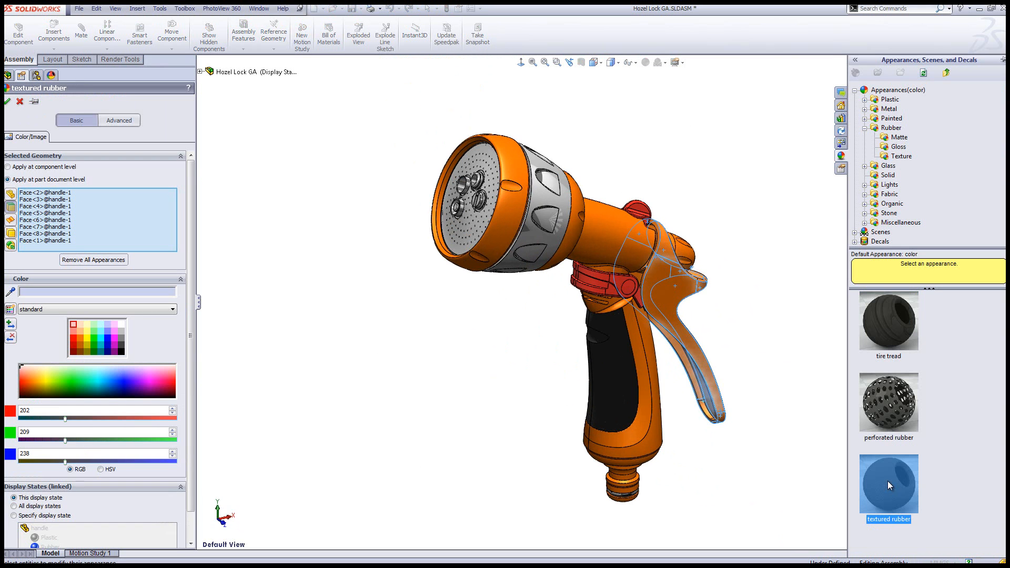
{"action": "scroll", "coordinate": [156, 426], "scroll_direction": "down", "scroll_amount": 2}
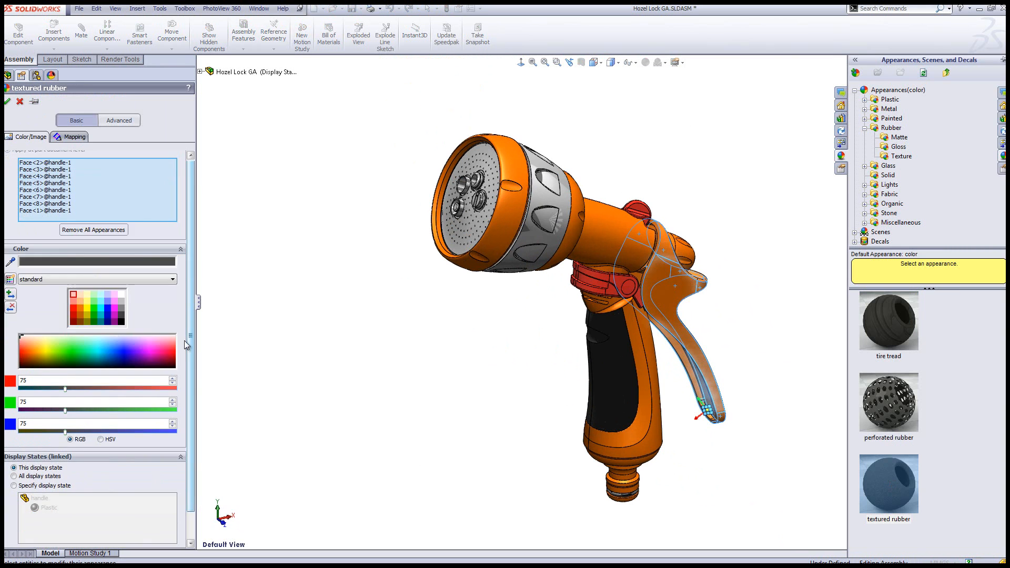
{"action": "left_click", "coordinate": [13, 485]}
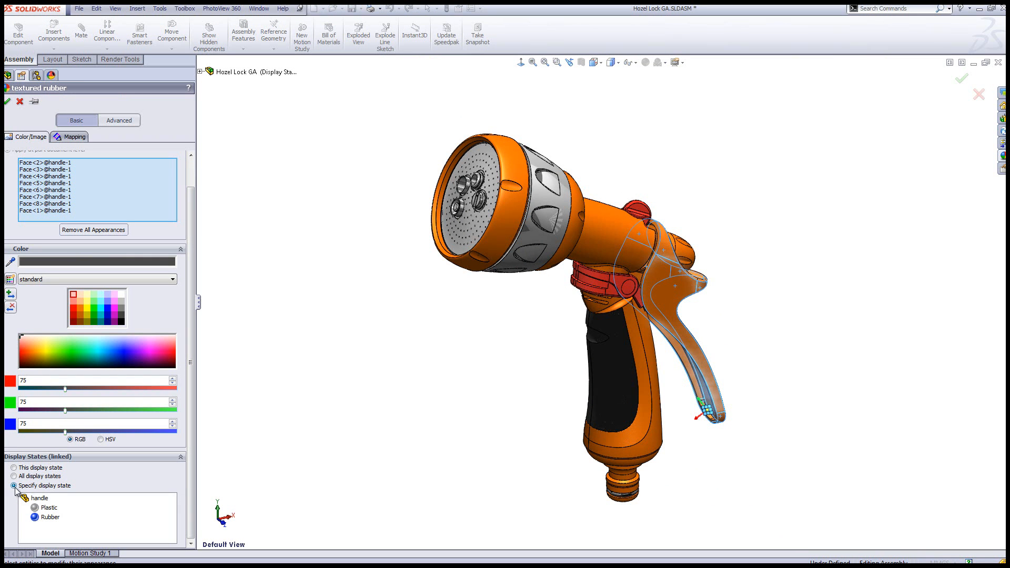
{"action": "left_click", "coordinate": [50, 518]}
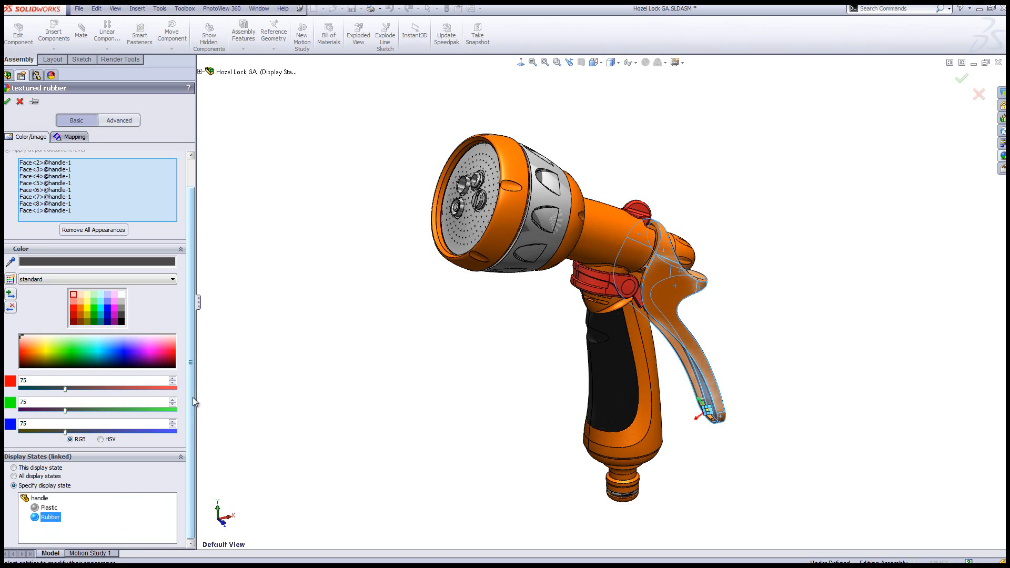
{"action": "scroll", "coordinate": [192, 259], "scroll_direction": "up", "scroll_amount": 1}
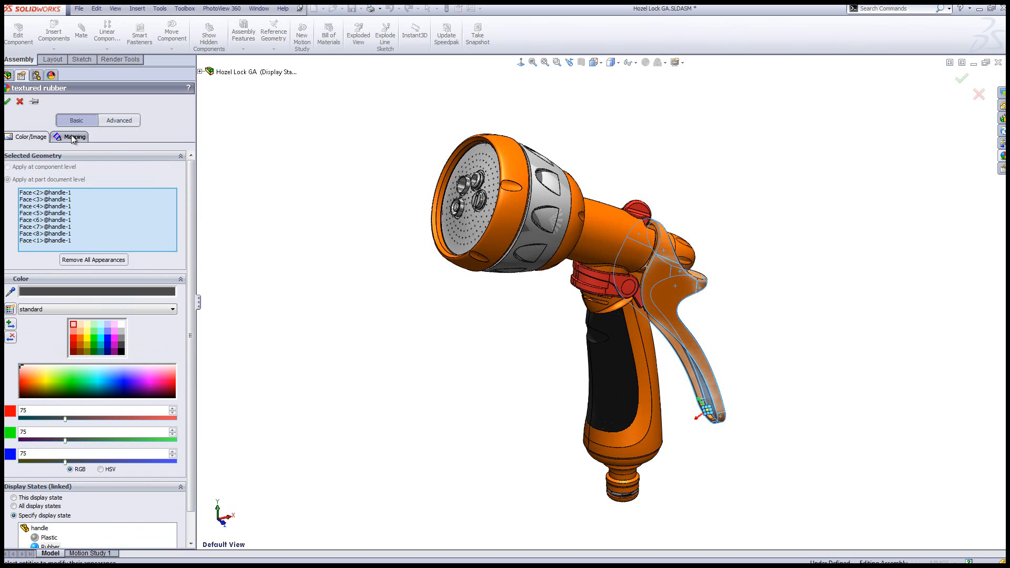
{"action": "left_click", "coordinate": [7, 101]}
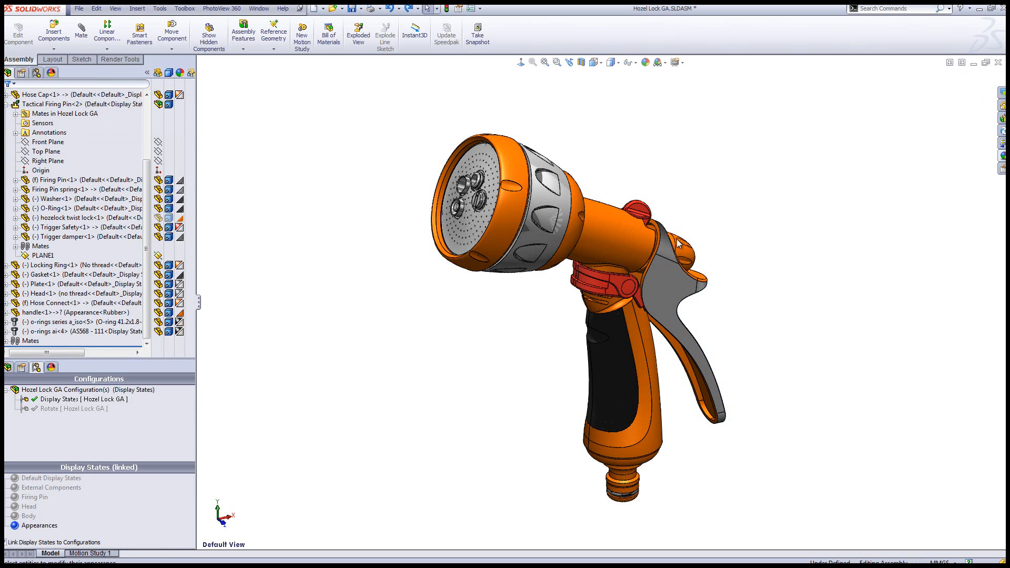
Check in the handle's component properties that Rubber is its referenced display state for this display state
{"action": "right_click", "coordinate": [667, 283]}
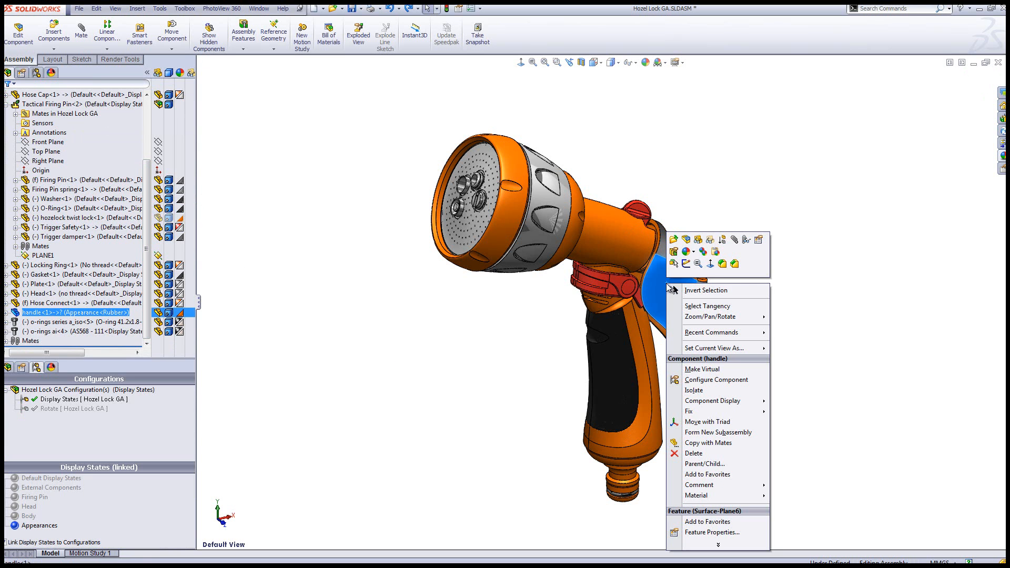
{"action": "left_click", "coordinate": [758, 240]}
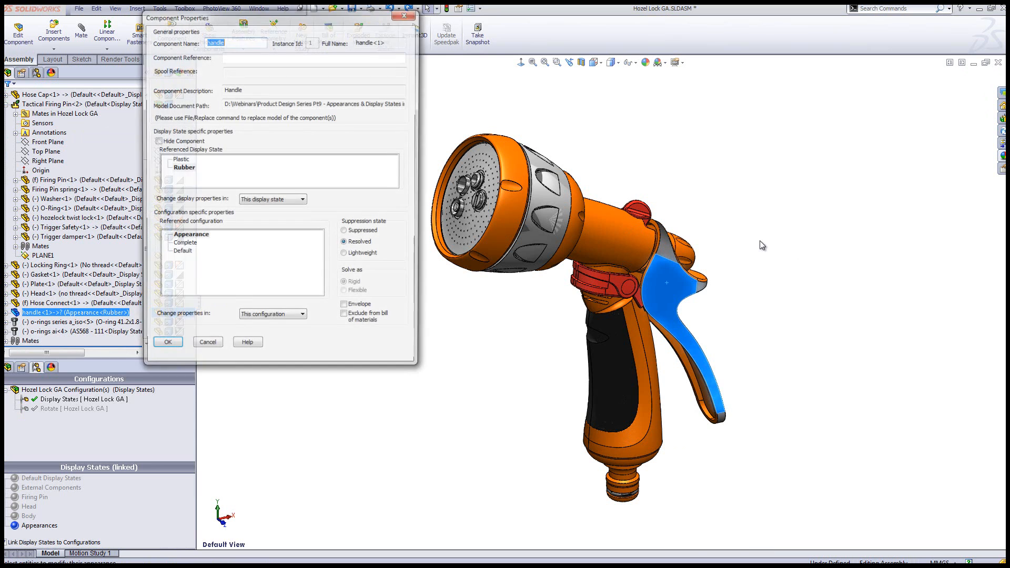
{"action": "left_click", "coordinate": [185, 168]}
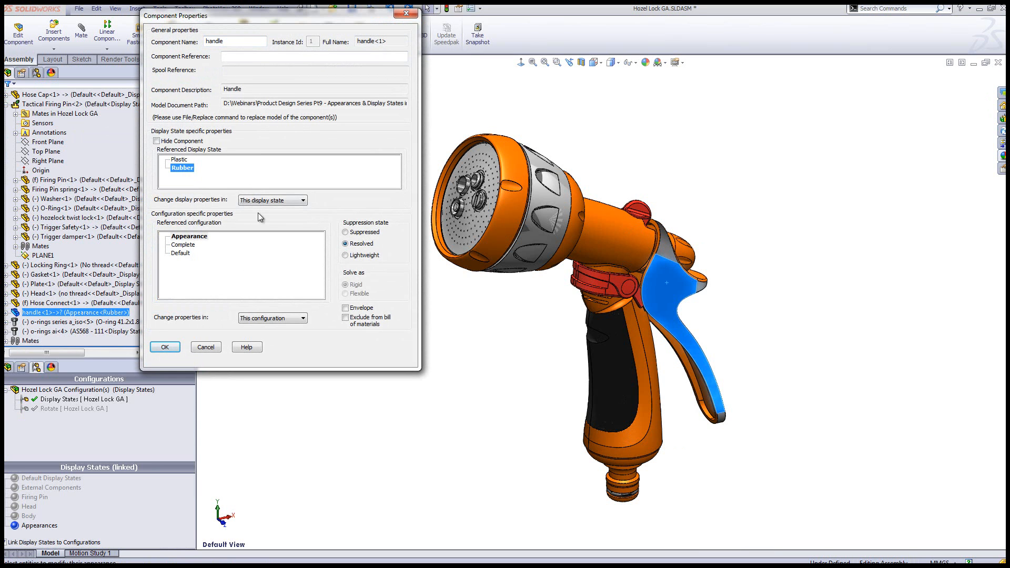
{"action": "left_click", "coordinate": [179, 347]}
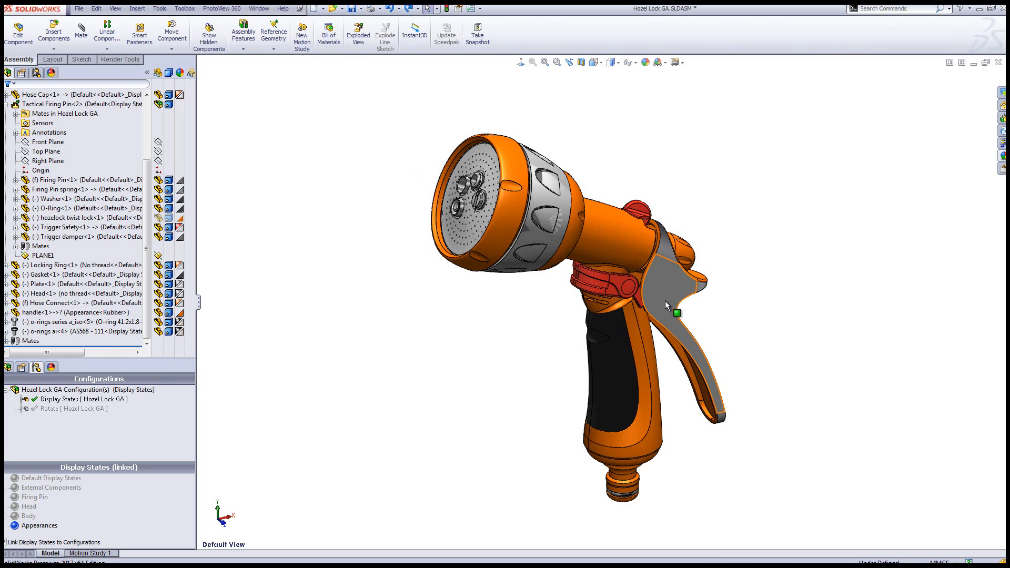
Open the mapping settings of the textured rubber appearance on the handle's large side face
{"action": "middle_click_drag", "start_coordinate": [675, 314], "coordinate": [639, 307]}
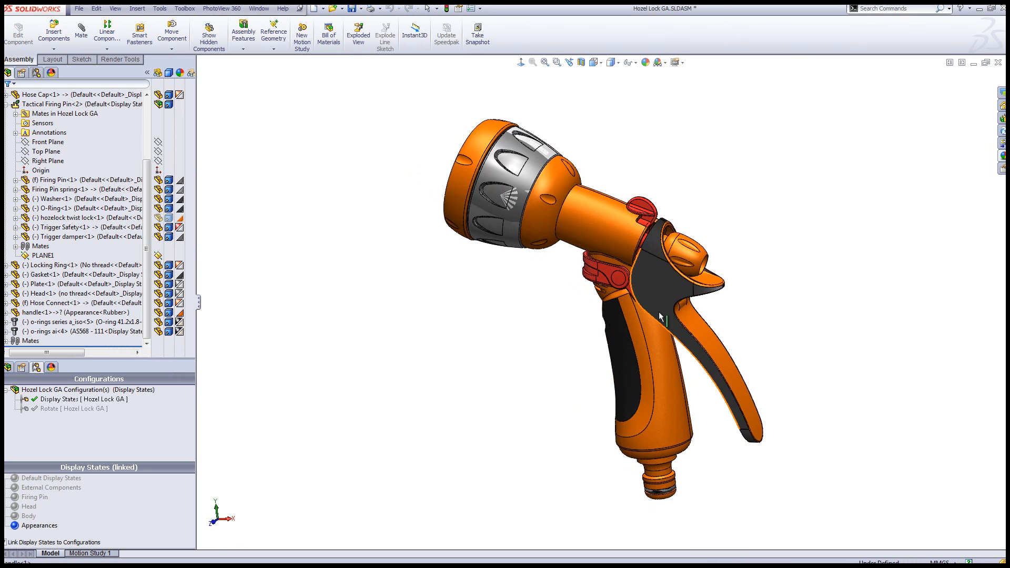
{"action": "scroll", "coordinate": [680, 308], "scroll_direction": "down", "scroll_amount": 5}
{"action": "scroll", "coordinate": [680, 307], "scroll_direction": "down", "scroll_amount": 6}
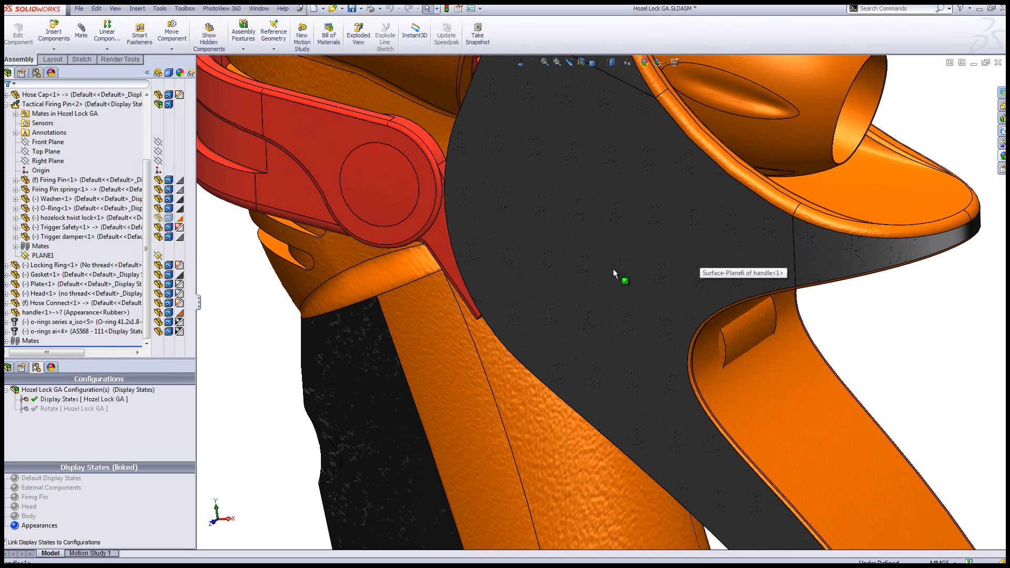
{"action": "scroll", "coordinate": [635, 293], "scroll_direction": "down", "scroll_amount": 2}
{"action": "right_click", "coordinate": [635, 293]}
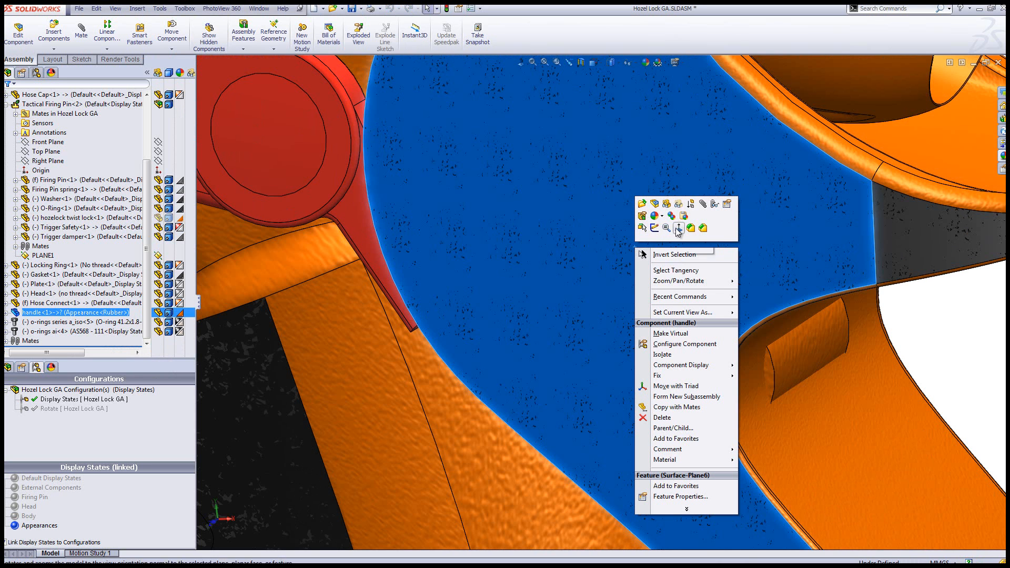
{"action": "left_click", "coordinate": [658, 216]}
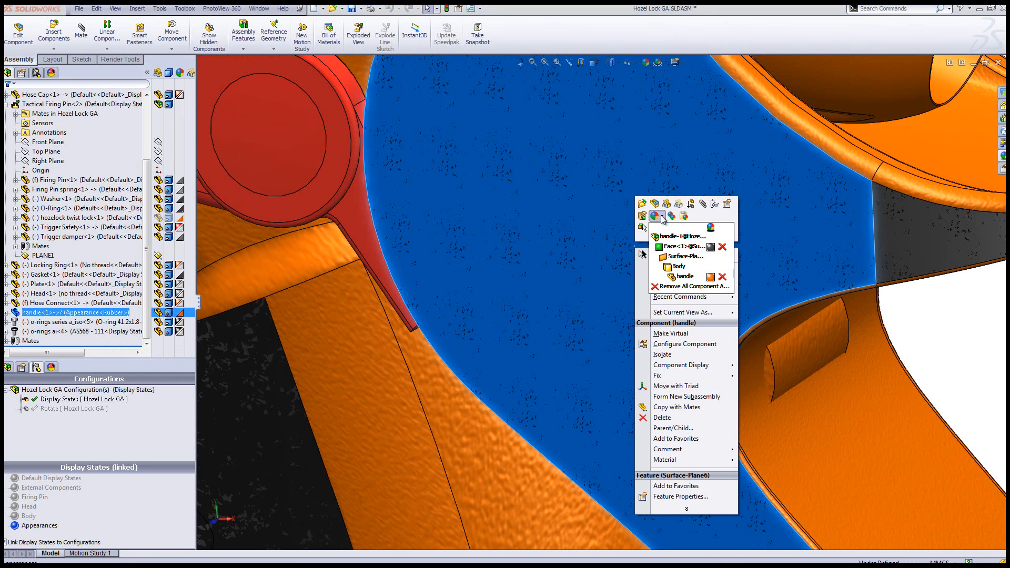
{"action": "left_click", "coordinate": [677, 247]}
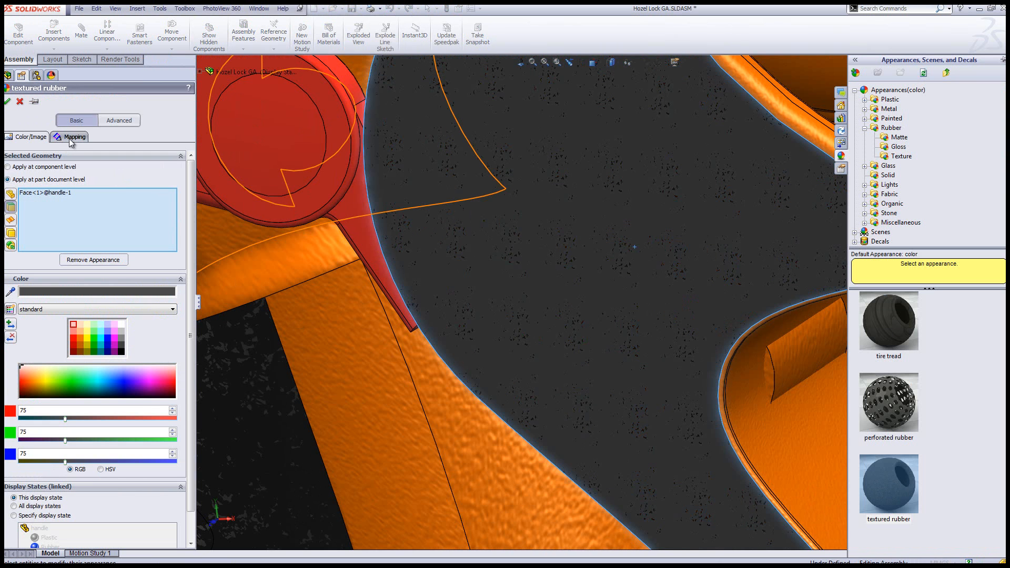
{"action": "left_click", "coordinate": [74, 137]}
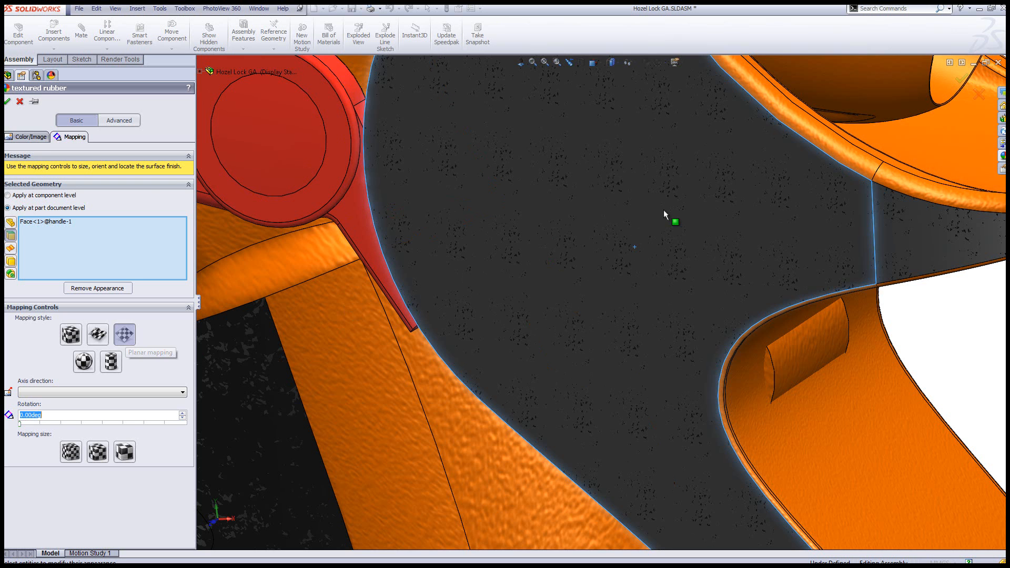
Set the rubber texture's mapping rotation on the handle's side face to 185 degrees and restore the default view
{"action": "scroll", "coordinate": [684, 240], "scroll_direction": "down", "scroll_amount": 6}
{"action": "middle_click_drag", "start_coordinate": [660, 285], "coordinate": [578, 248]}
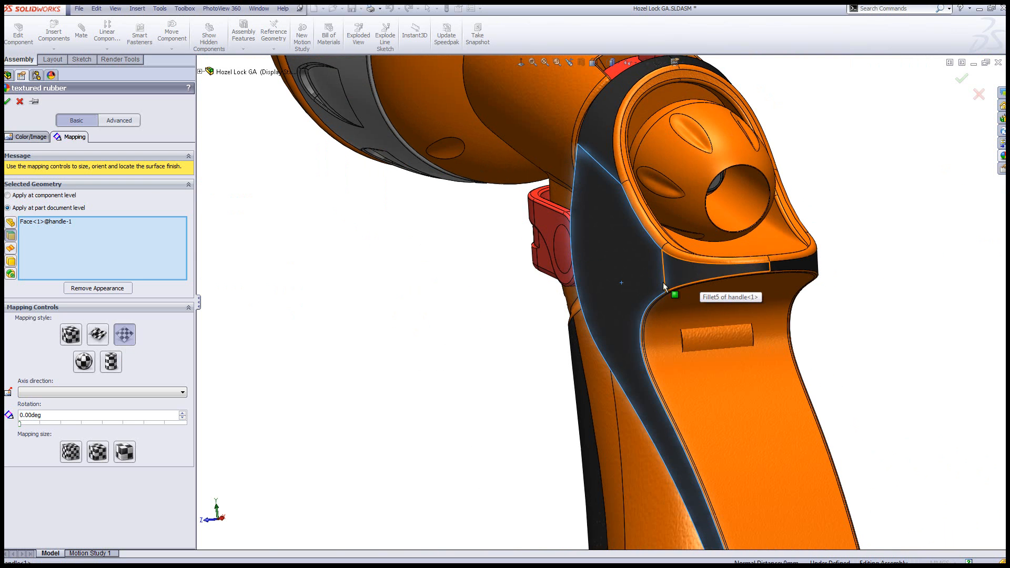
{"action": "middle_click_drag", "start_coordinate": [653, 290], "coordinate": [631, 287]}
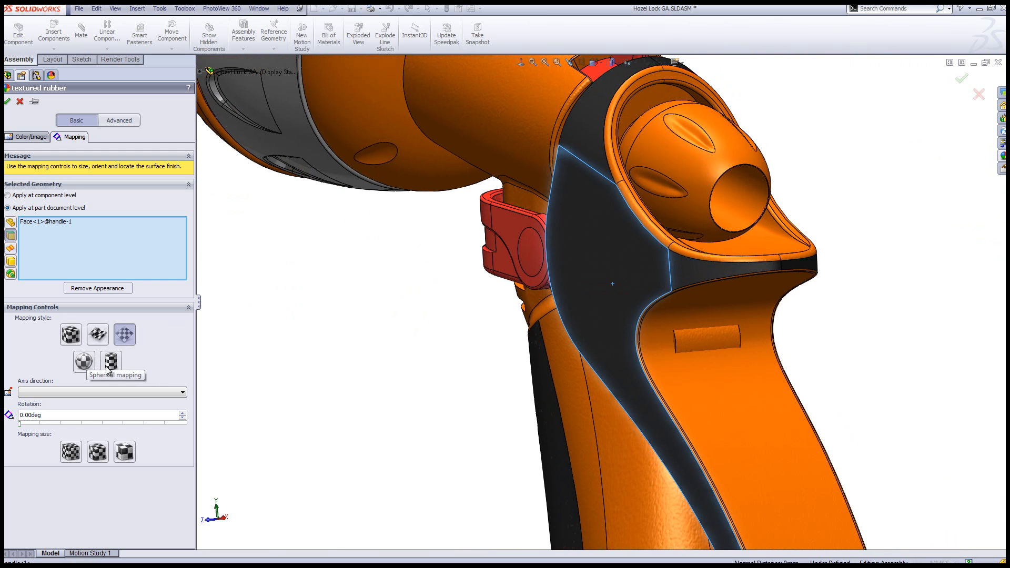
{"action": "scroll", "coordinate": [639, 269], "scroll_direction": "down", "scroll_amount": 6}
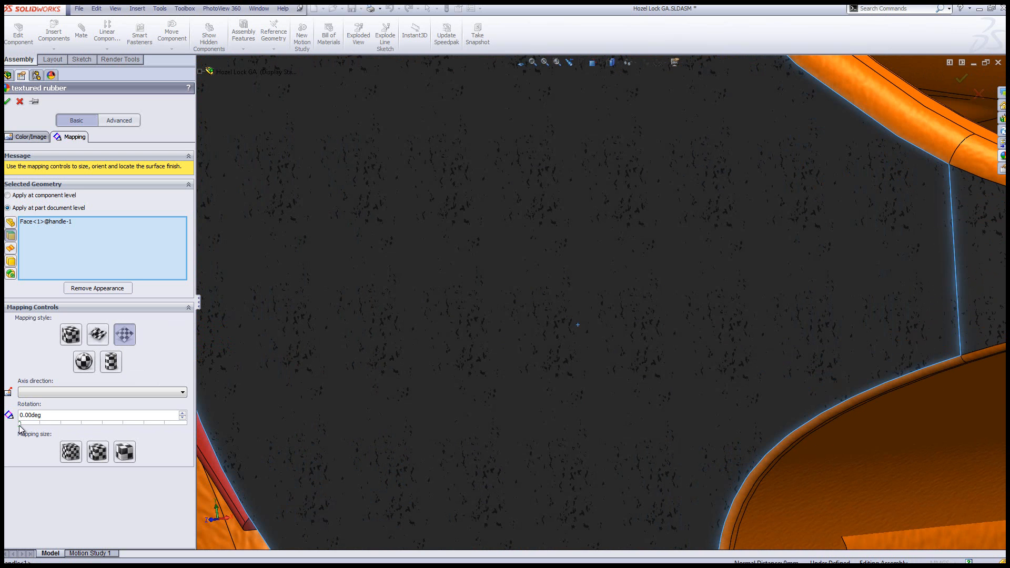
{"action": "left_click_drag", "start_coordinate": [19, 425], "coordinate": [23, 427]}
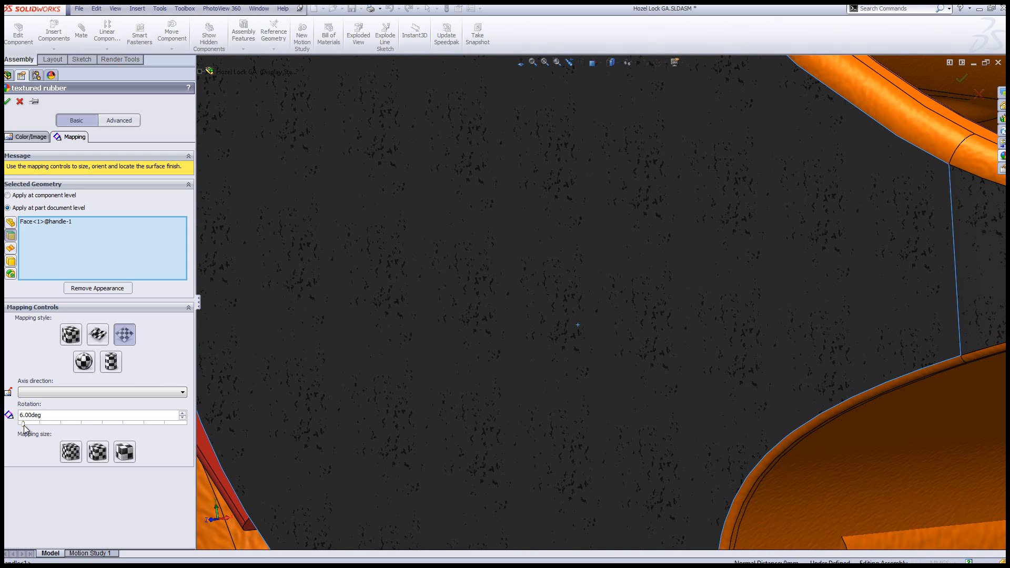
{"action": "left_click_drag", "start_coordinate": [24, 427], "coordinate": [105, 447]}
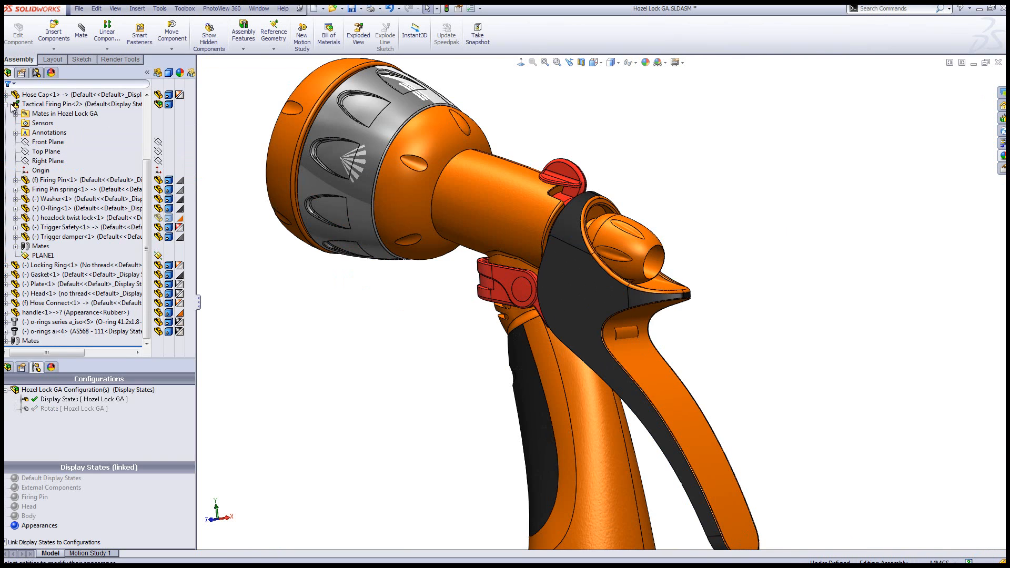
{"action": "key", "text": "space"}
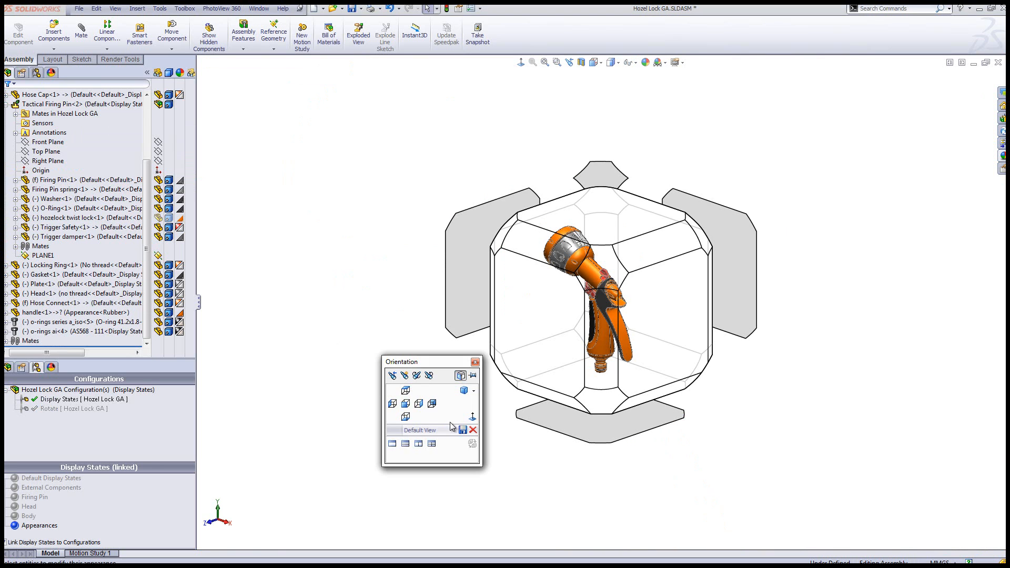
{"action": "left_click", "coordinate": [439, 431]}
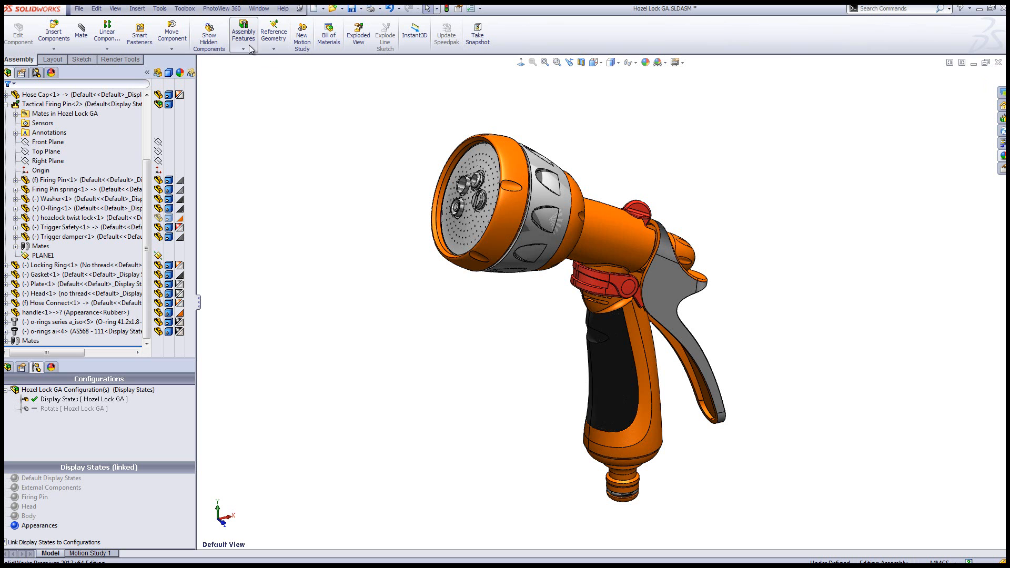
Start a reference plane with a point on a grip recess of the head as its first reference
{"action": "left_click", "coordinate": [273, 48]}
{"action": "left_click", "coordinate": [292, 60]}
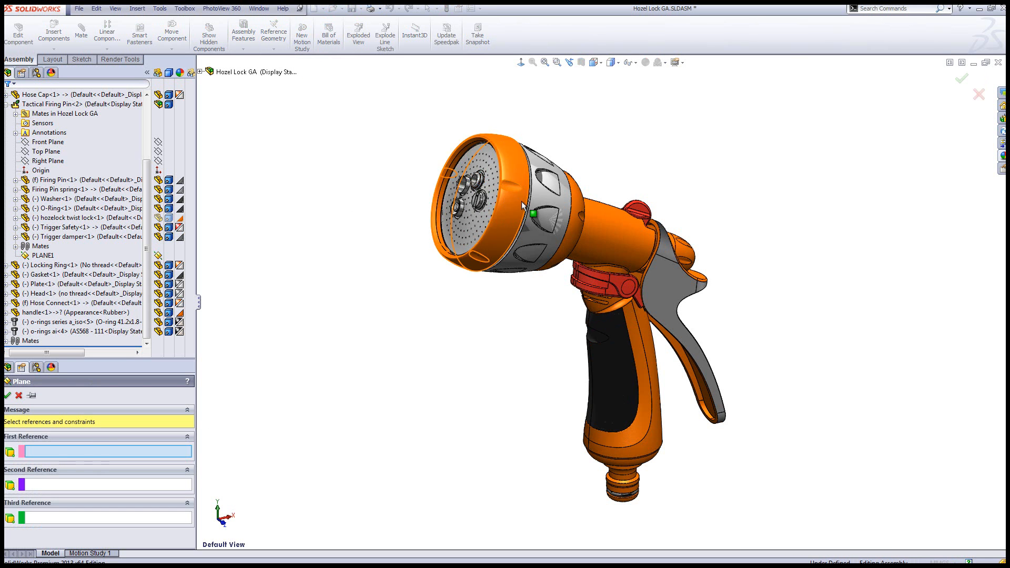
{"action": "scroll", "coordinate": [526, 205], "scroll_direction": "up", "scroll_amount": 5}
{"action": "middle_click_drag", "start_coordinate": [571, 281], "coordinate": [551, 242]}
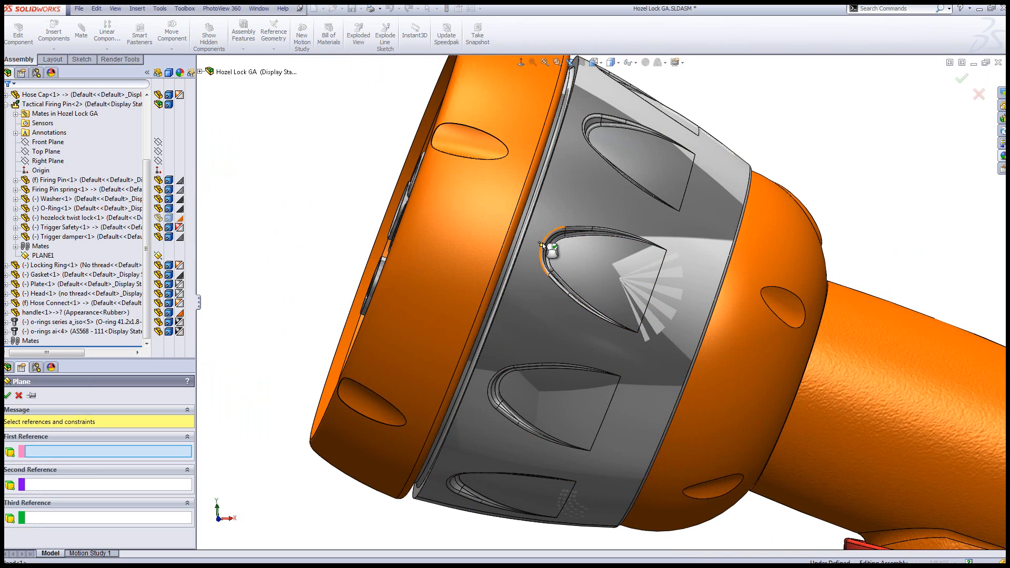
{"action": "left_click", "coordinate": [542, 244]}
{"action": "scroll", "coordinate": [866, 355], "scroll_direction": "down", "scroll_amount": 6}
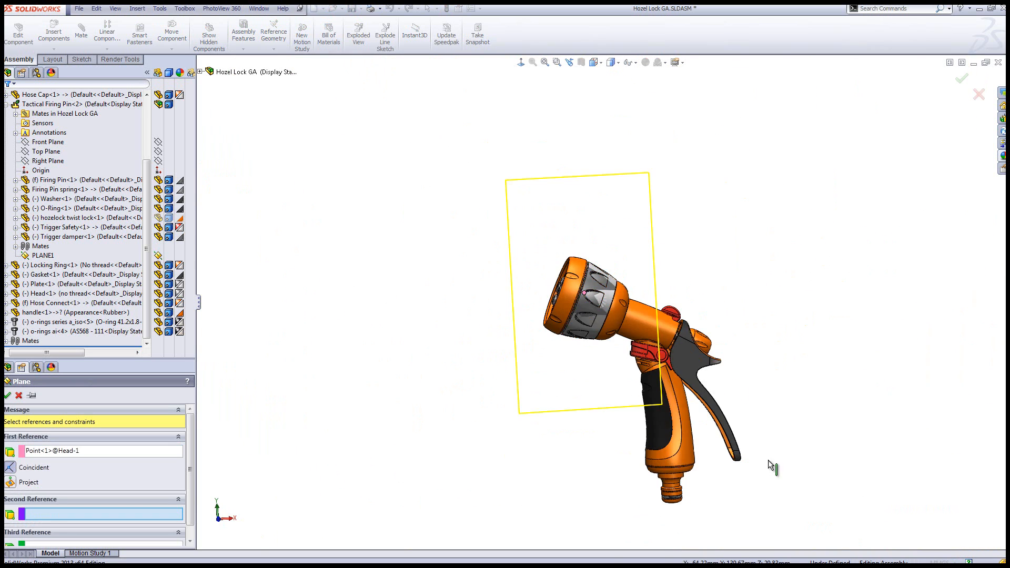
{"action": "scroll", "coordinate": [669, 505], "scroll_direction": "up", "scroll_amount": 5}
{"action": "scroll", "coordinate": [668, 505], "scroll_direction": "up", "scroll_amount": 5}
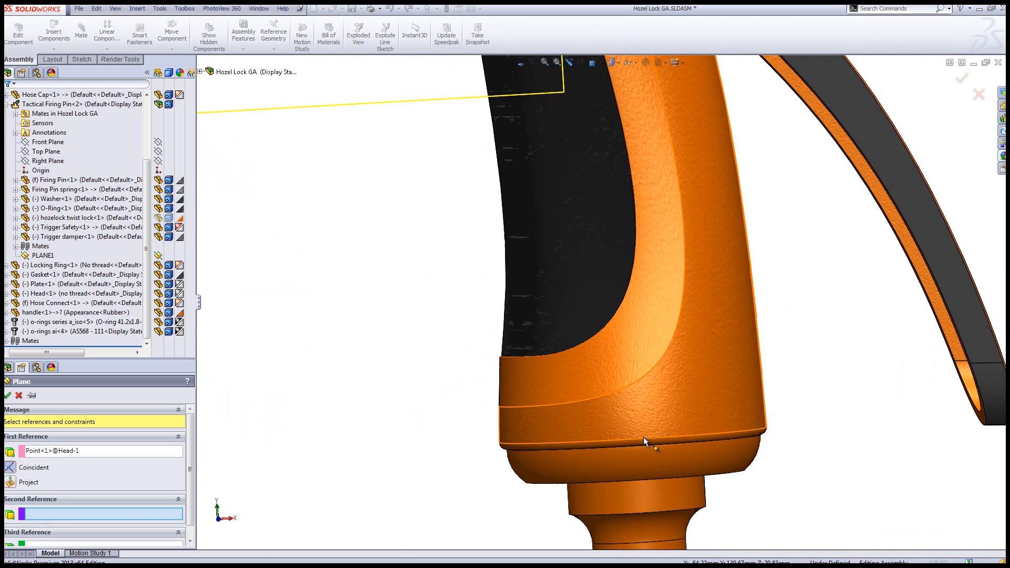
{"action": "left_click", "coordinate": [644, 437]}
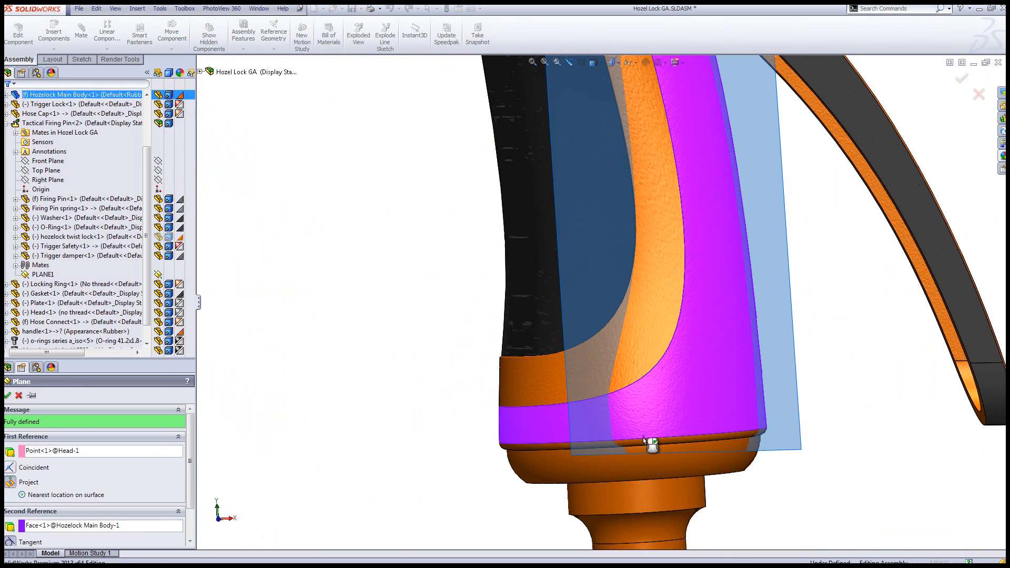
{"action": "right_click", "coordinate": [61, 530]}
{"action": "left_click", "coordinate": [88, 535]}
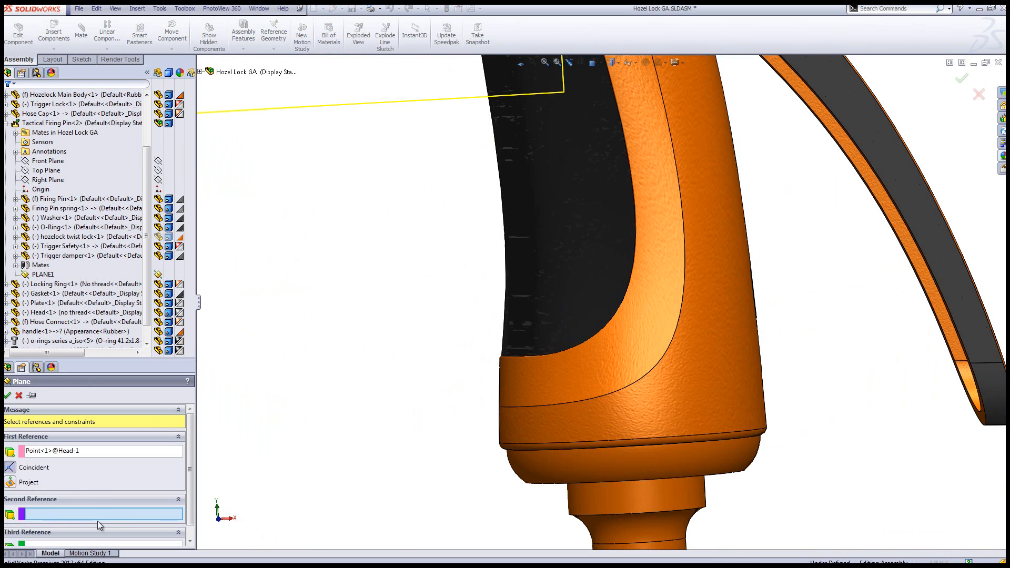
Finish the reference plane through a point on the main body's lower edge and a point at the trigger handle's tip
{"action": "left_click", "coordinate": [644, 438]}
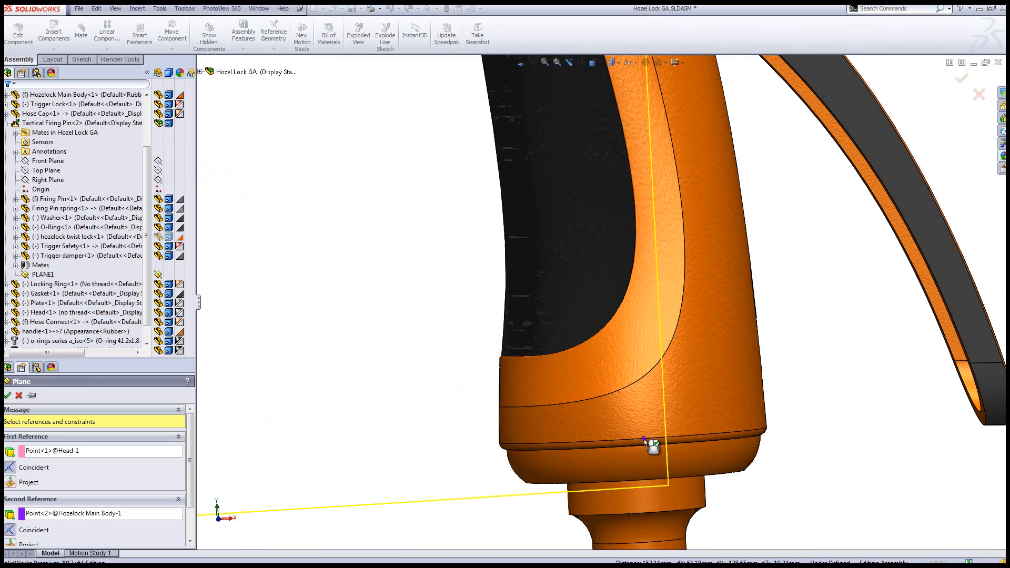
{"action": "left_click", "coordinate": [1003, 368]}
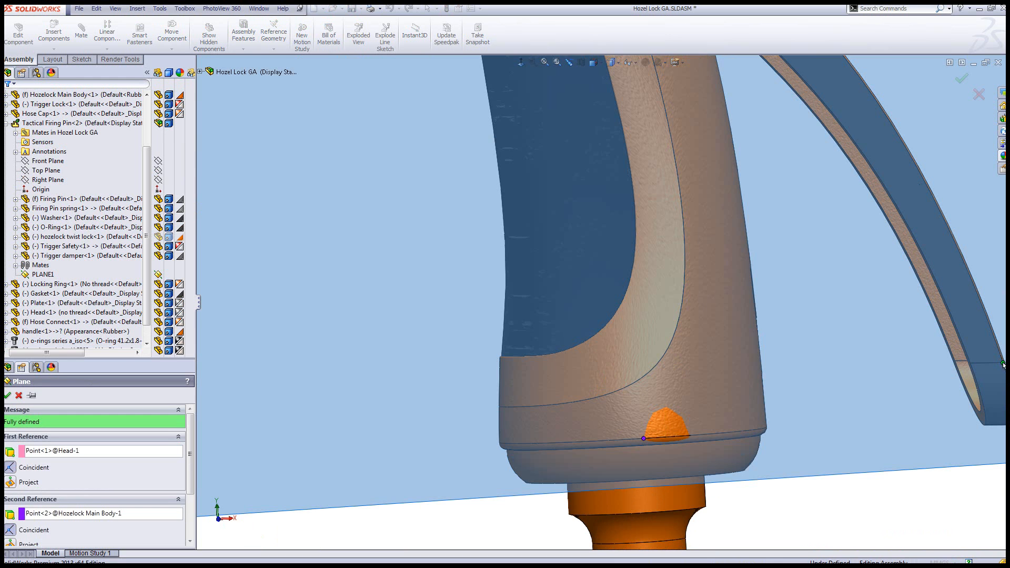
{"action": "left_click", "coordinate": [8, 395]}
{"action": "left_click", "coordinate": [304, 348]}
Create a reference plane coincident with the ring-shaped end face of the hose connector, and restore the Default View
{"action": "middle_click_drag", "start_coordinate": [628, 478], "coordinate": [651, 399]}
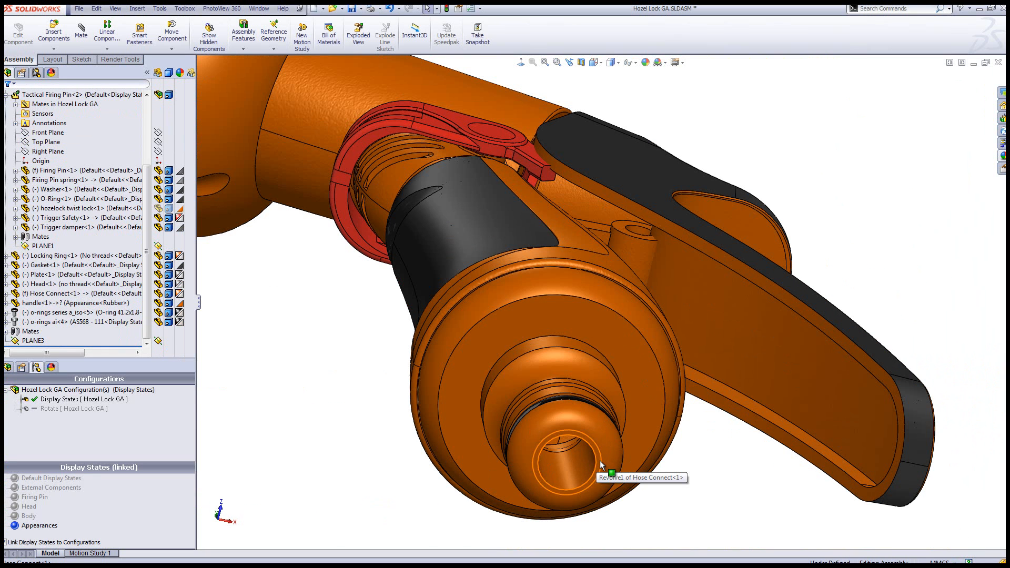
{"action": "left_click", "coordinate": [600, 463]}
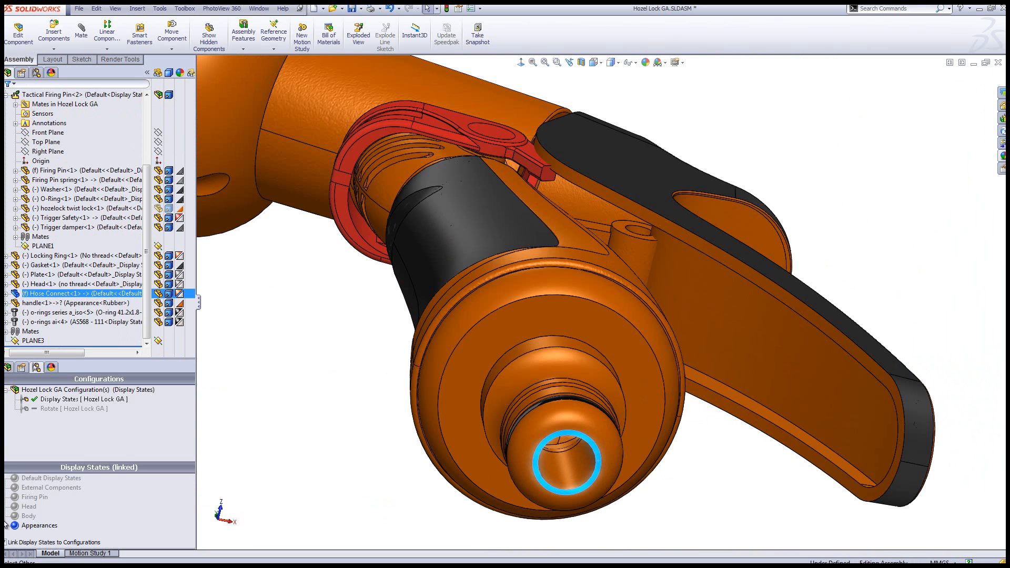
{"action": "left_click", "coordinate": [273, 48]}
{"action": "left_click", "coordinate": [293, 59]}
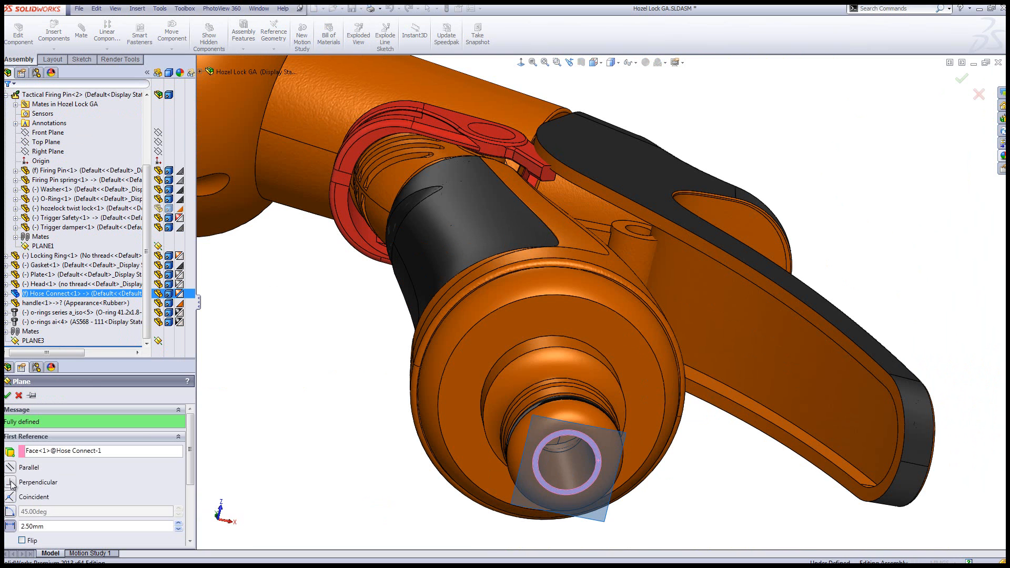
{"action": "left_click", "coordinate": [10, 497]}
{"action": "left_click", "coordinate": [7, 395]}
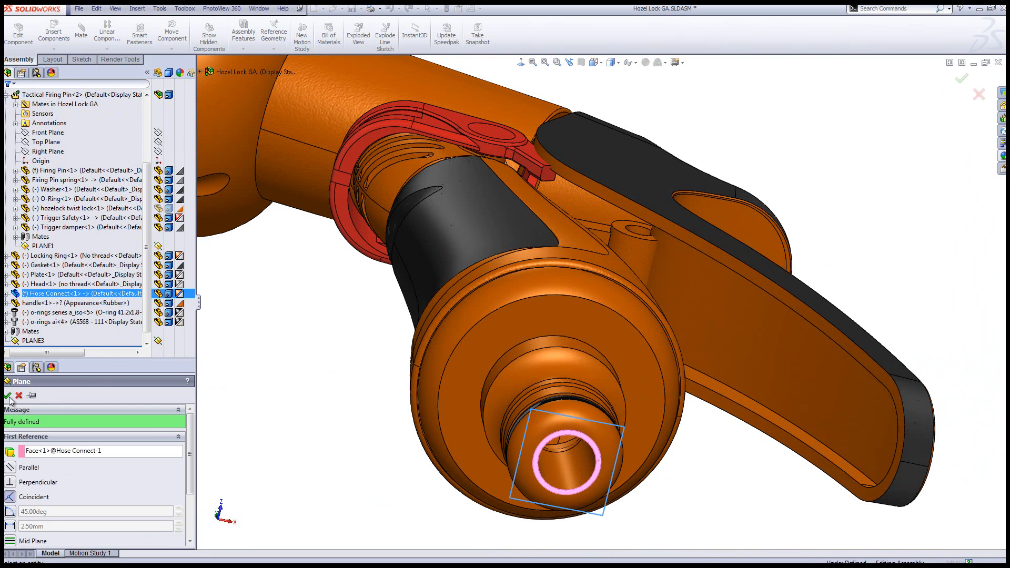
{"action": "key", "text": "space"}
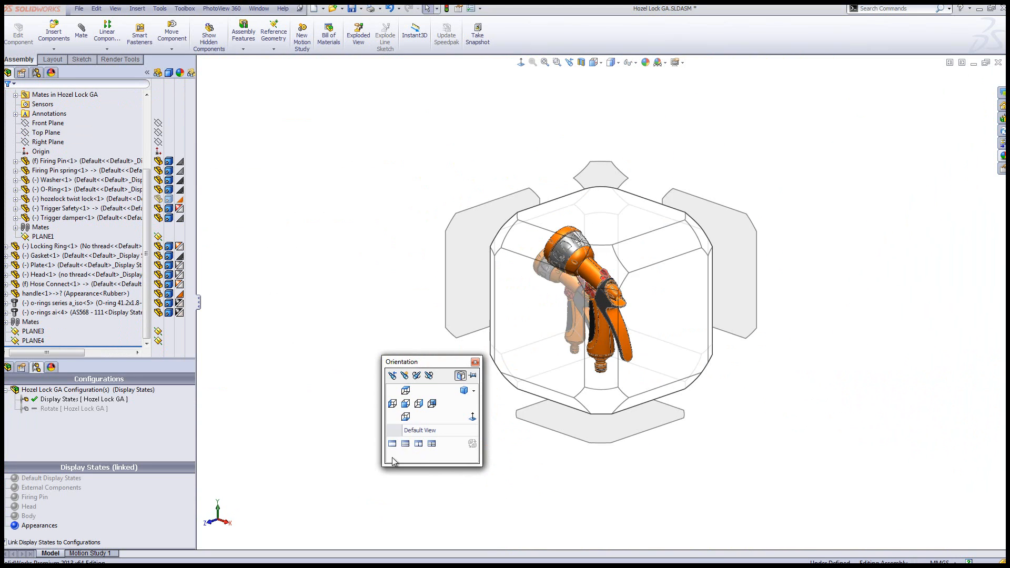
{"action": "left_click", "coordinate": [408, 431]}
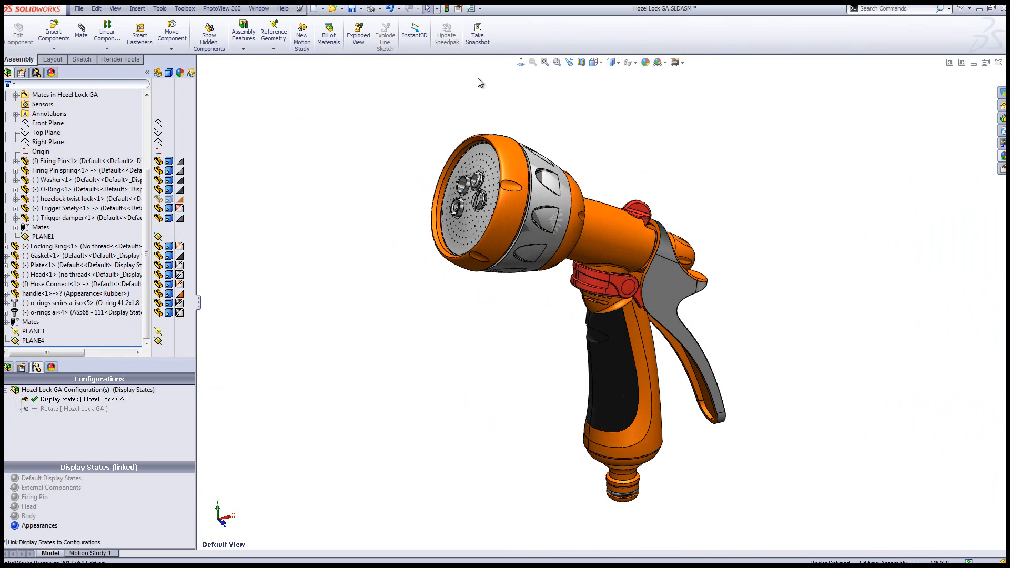
Create a new assembly, insert Hozel Lock GA as its first component, and add a second copy of it beside the first
{"action": "left_click", "coordinate": [323, 8]}
{"action": "left_click", "coordinate": [341, 41]}
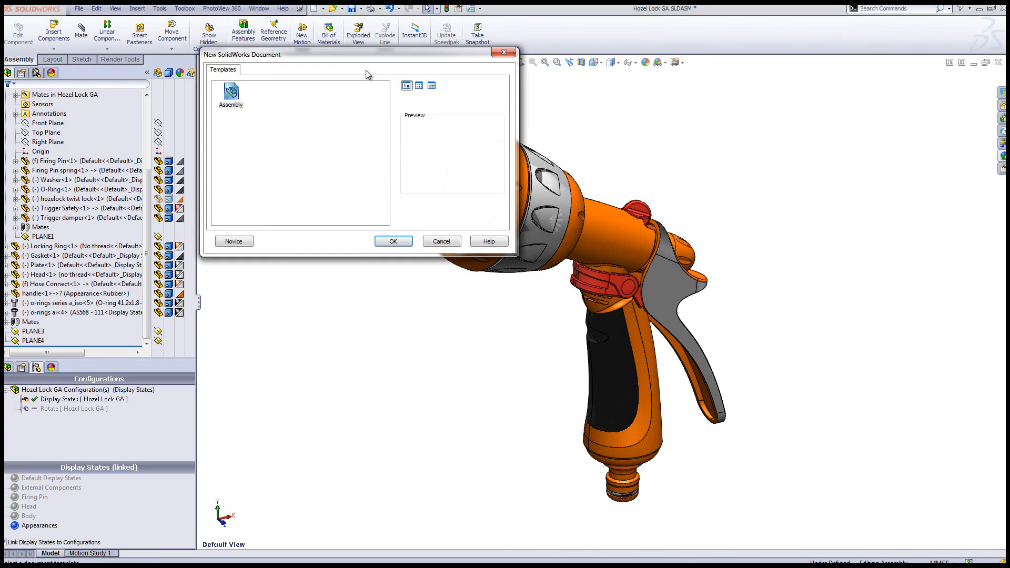
{"action": "left_click", "coordinate": [392, 243]}
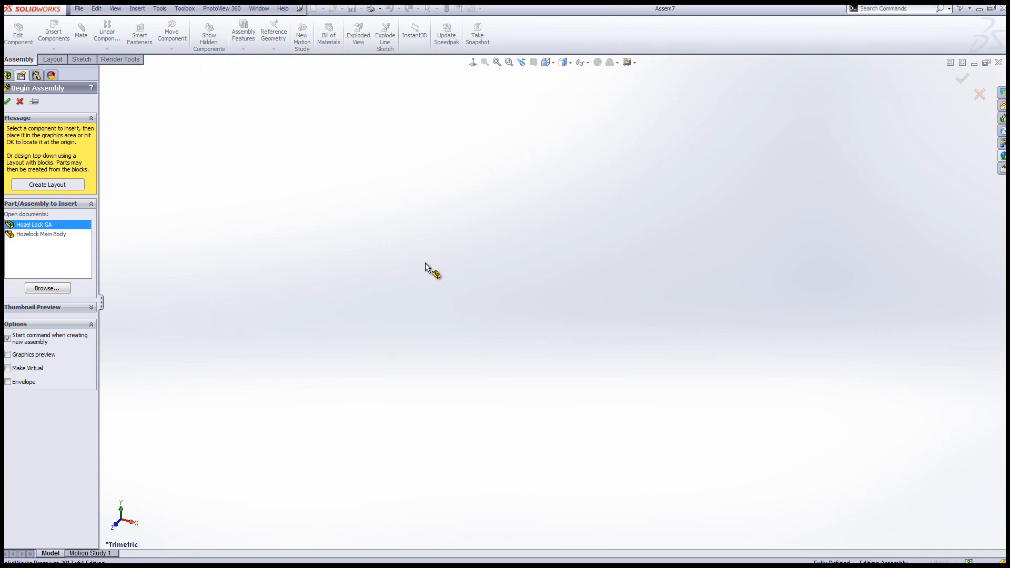
{"action": "left_click", "coordinate": [537, 151]}
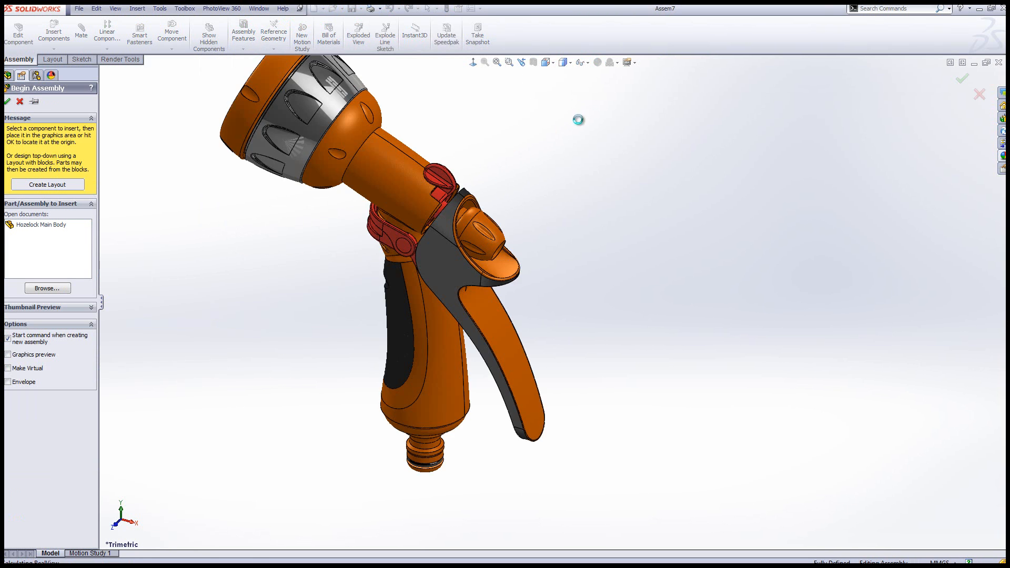
{"action": "left_click", "coordinate": [635, 63]}
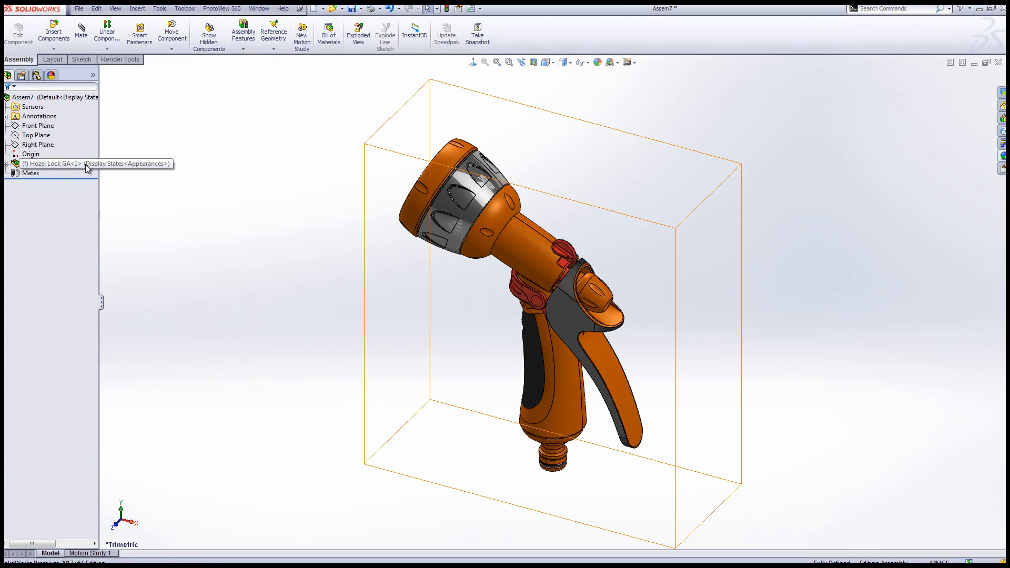
{"action": "left_click_drag", "start_coordinate": [76, 170], "coordinate": [714, 273], "text": "ctrl"}
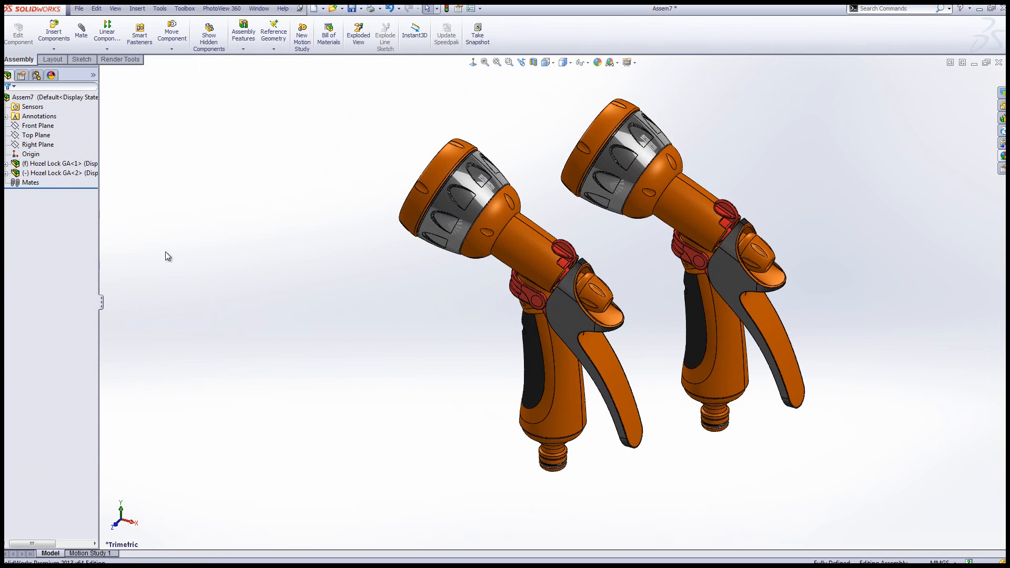
Mate PLANE4 of the first spray gun coincident with PLANE3 of the second, using the flipped mate alignment
{"action": "left_click", "coordinate": [6, 164]}
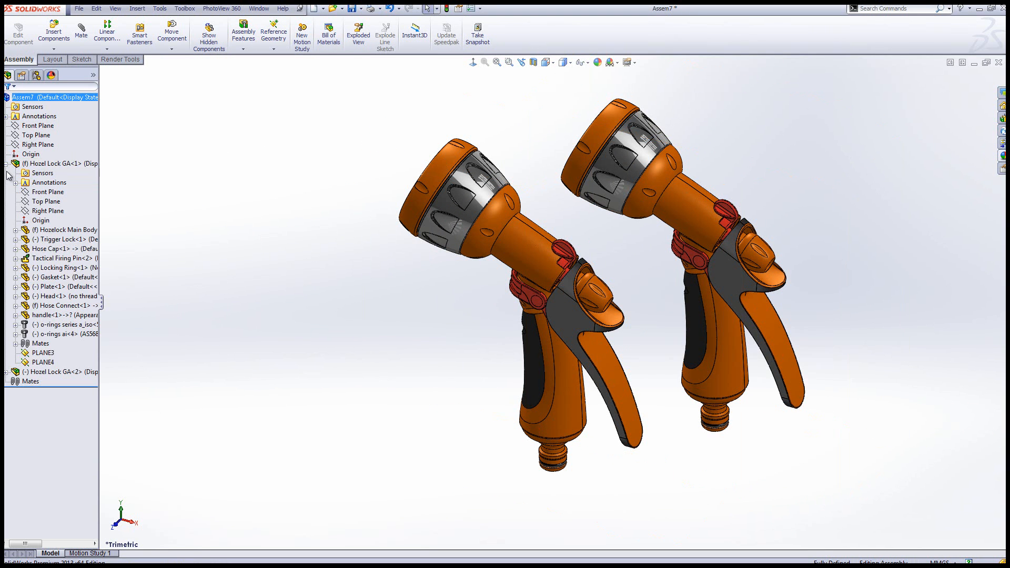
{"action": "left_click", "coordinate": [6, 372]}
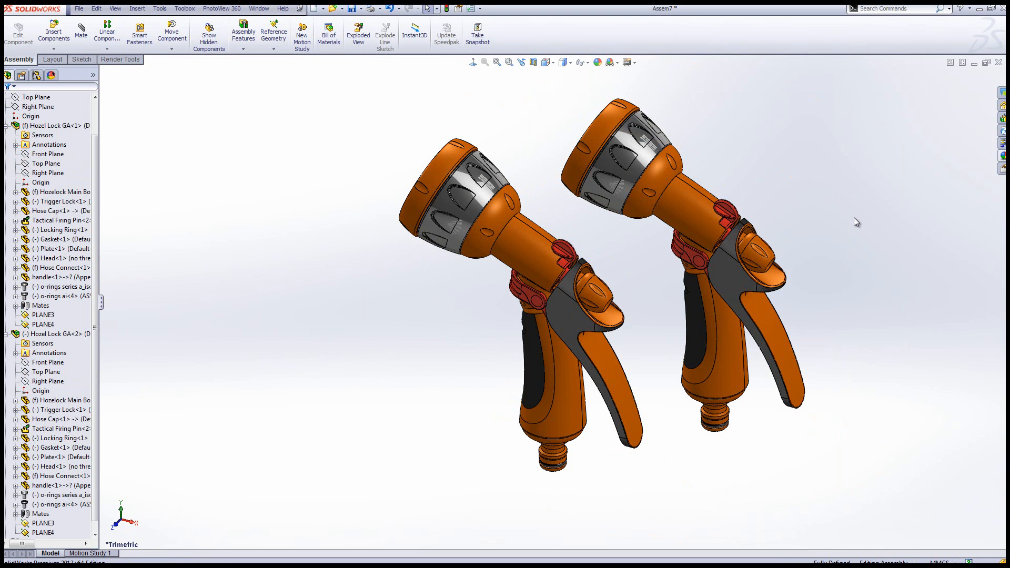
{"action": "left_click", "coordinate": [45, 324]}
{"action": "left_click", "coordinate": [43, 525], "text": "ctrl"}
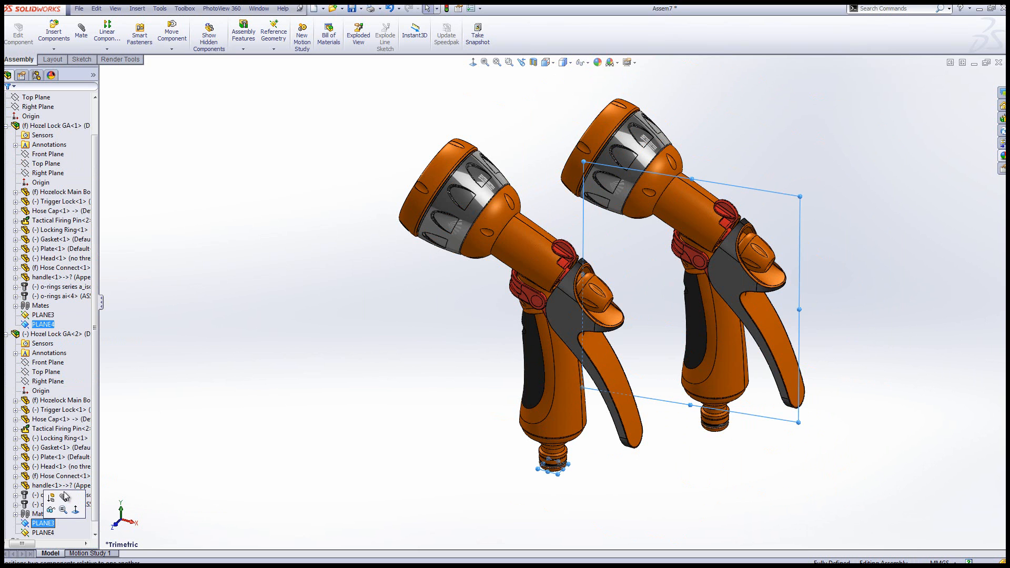
{"action": "left_click", "coordinate": [63, 498]}
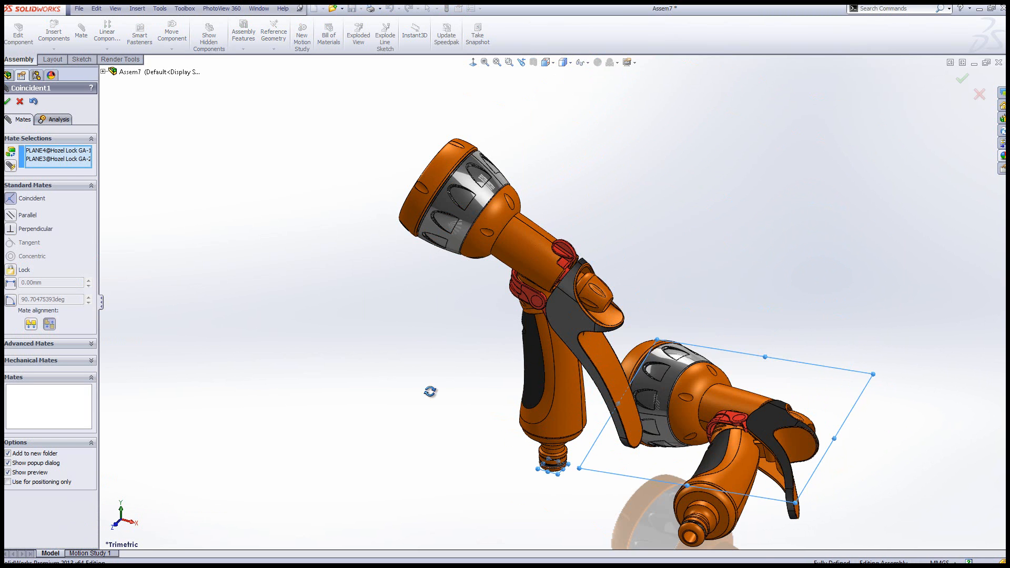
{"action": "left_click", "coordinate": [31, 325]}
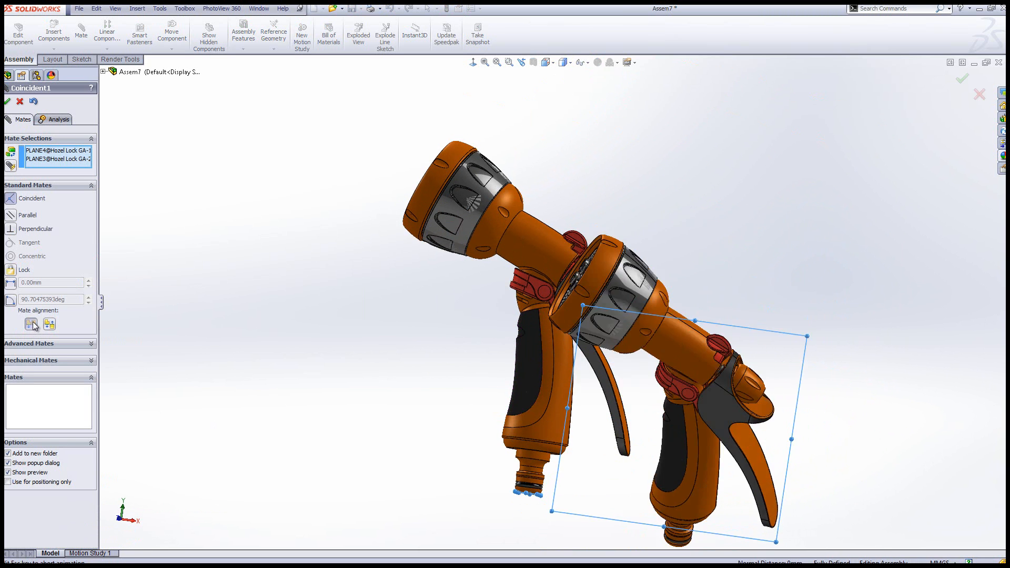
{"action": "left_click", "coordinate": [8, 101]}
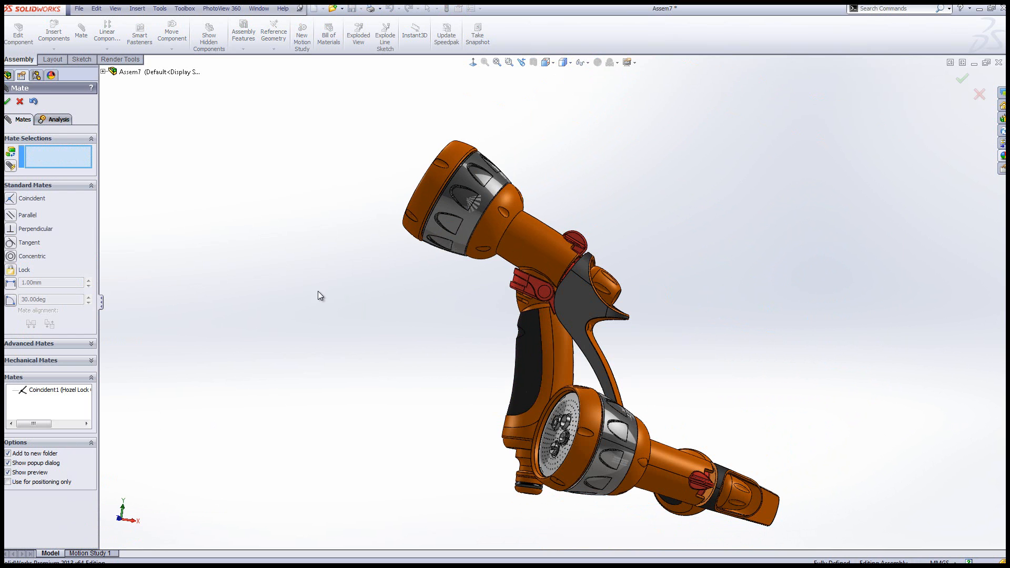
{"action": "left_click", "coordinate": [8, 100]}
Move and turn the second spray gun so it lies beside the upright one with its nozzle face towards the isometric view
{"action": "middle_click_drag", "start_coordinate": [477, 389], "coordinate": [448, 500]}
{"action": "scroll", "coordinate": [566, 399], "scroll_direction": "up", "scroll_amount": 6}
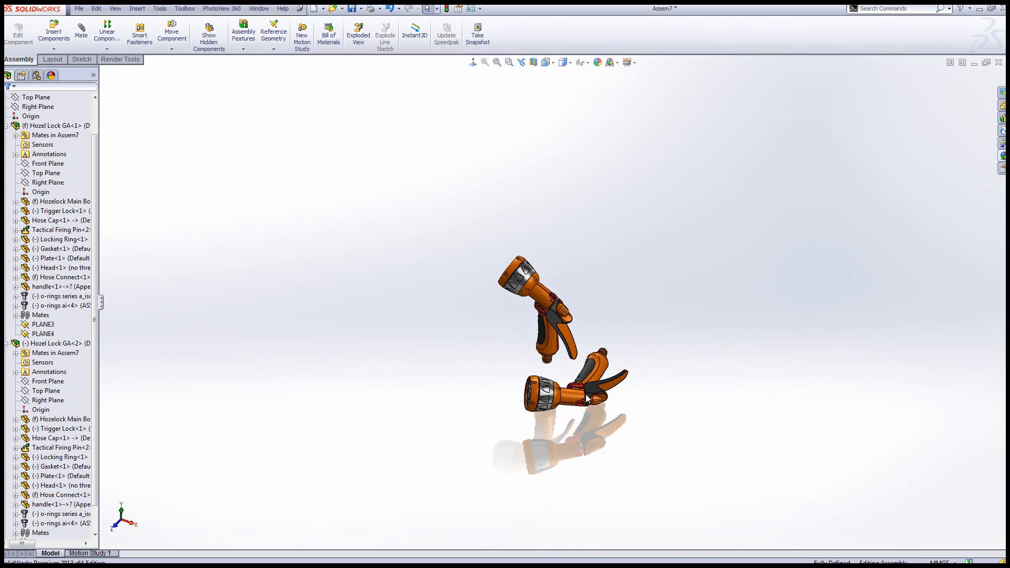
{"action": "scroll", "coordinate": [587, 390], "scroll_direction": "down", "scroll_amount": 5}
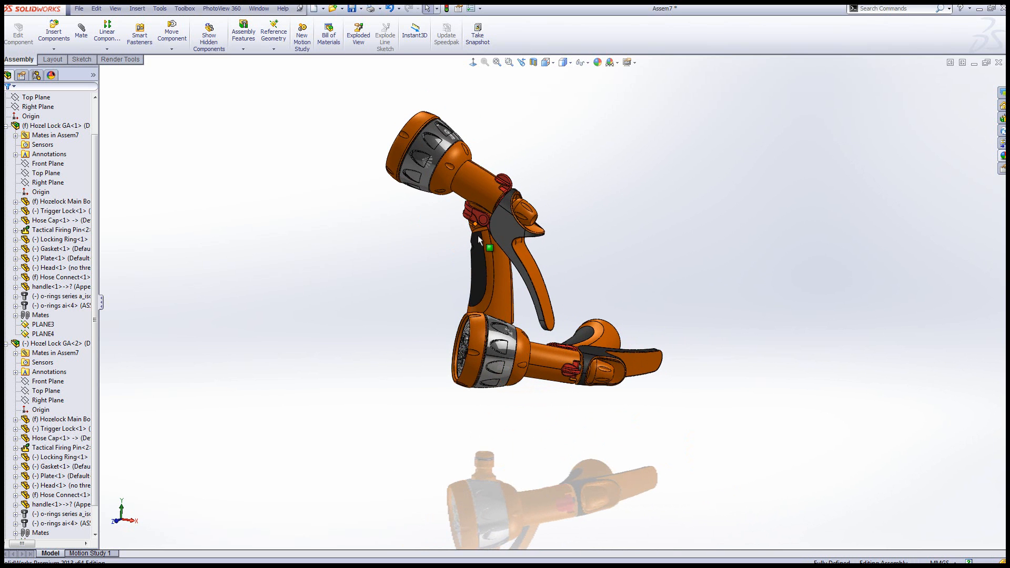
{"action": "key", "text": "ctrl+7"}
{"action": "mouse_move", "coordinate": [531, 389]}
{"action": "left_mouse_down"}
{"action": "mouse_move", "coordinate": [634, 376]}
{"action": "mouse_move", "coordinate": [739, 331]}
{"action": "mouse_move", "coordinate": [605, 422]}
{"action": "mouse_move", "coordinate": [579, 376]}
{"action": "left_mouse_up"}
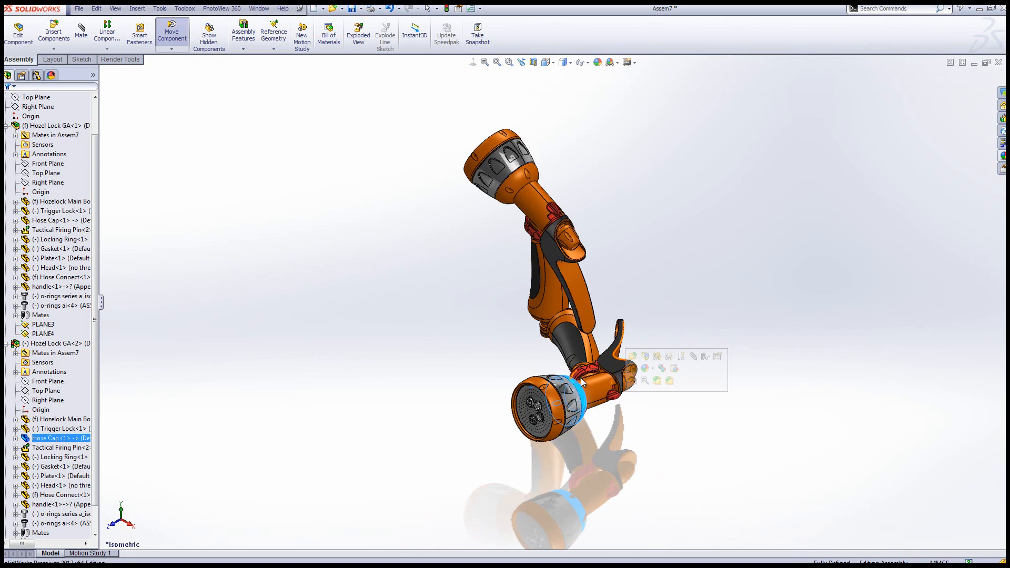
{"action": "mouse_move", "coordinate": [640, 349]}
{"action": "left_mouse_down"}
{"action": "mouse_move", "coordinate": [699, 284]}
{"action": "mouse_move", "coordinate": [705, 262]}
{"action": "mouse_move", "coordinate": [630, 323]}
{"action": "mouse_move", "coordinate": [665, 311]}
{"action": "mouse_move", "coordinate": [644, 329]}
{"action": "mouse_move", "coordinate": [632, 317]}
{"action": "mouse_move", "coordinate": [611, 385]}
{"action": "left_mouse_up"}
{"action": "scroll", "coordinate": [655, 271], "scroll_direction": "down", "scroll_amount": 4}
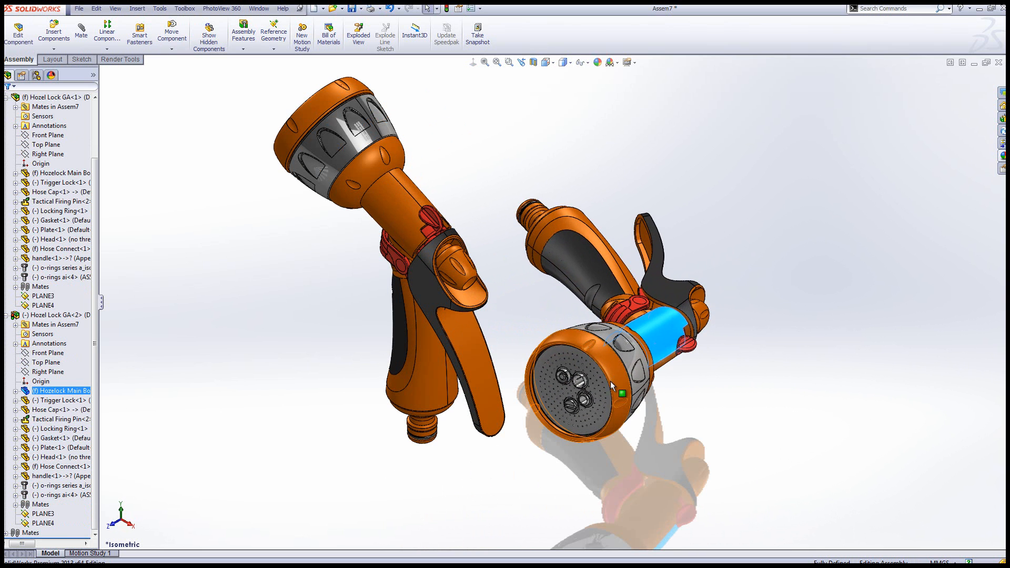
{"action": "mouse_move", "coordinate": [626, 341]}
{"action": "left_mouse_down"}
{"action": "mouse_move", "coordinate": [615, 291]}
{"action": "mouse_move", "coordinate": [632, 296]}
{"action": "left_mouse_up"}
{"action": "middle_click_drag", "start_coordinate": [490, 348], "coordinate": [492, 327]}
{"action": "mouse_move", "coordinate": [637, 325]}
{"action": "left_mouse_down"}
{"action": "mouse_move", "coordinate": [595, 331]}
{"action": "mouse_move", "coordinate": [623, 344]}
{"action": "mouse_move", "coordinate": [614, 360]}
{"action": "mouse_move", "coordinate": [625, 356]}
{"action": "left_mouse_up"}
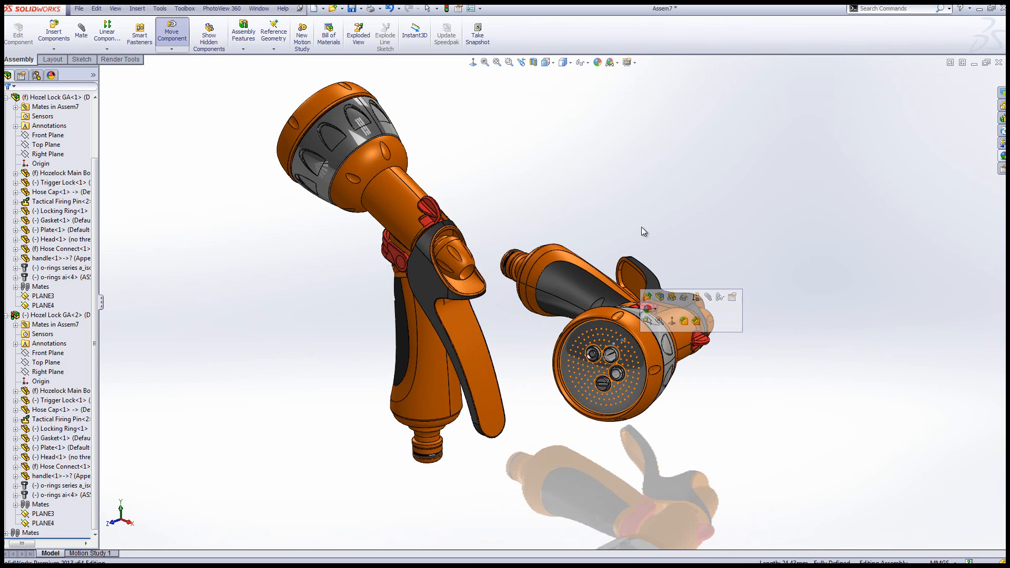
{"action": "left_click", "coordinate": [668, 164]}
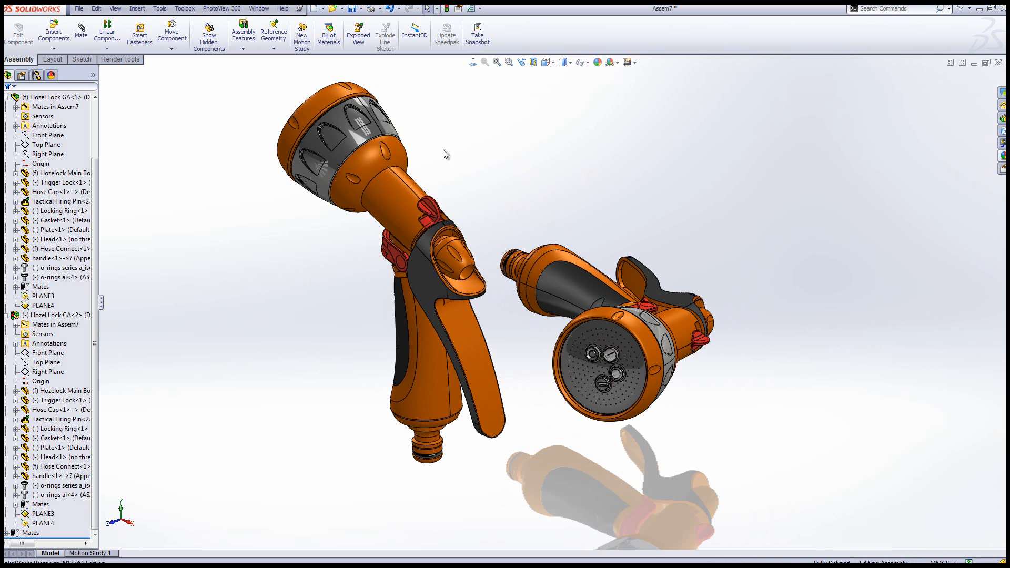
Collapse the feature tree items and fix the second Hozel Lock GA component in place
{"action": "right_click", "coordinate": [73, 141]}
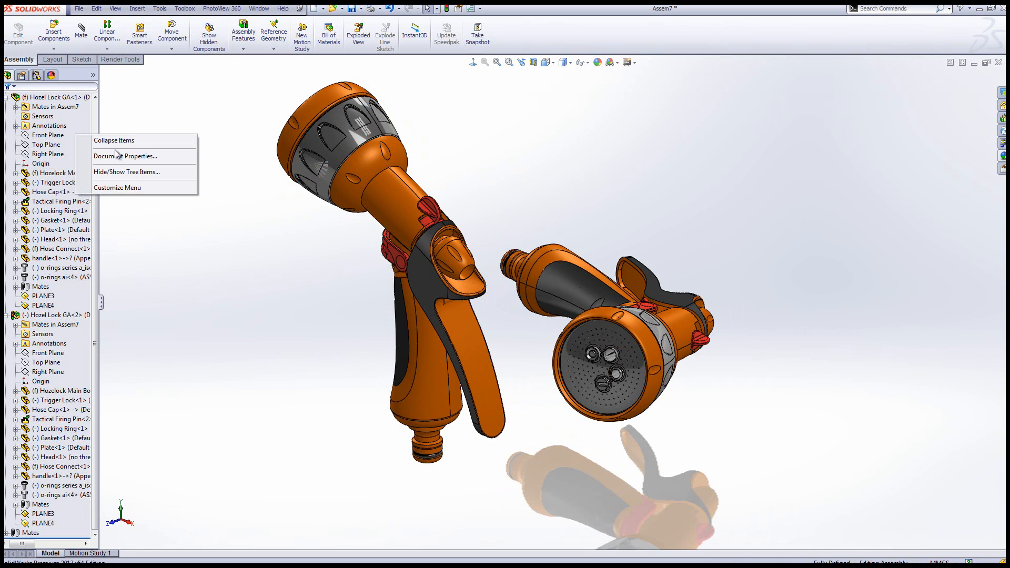
{"action": "left_click", "coordinate": [121, 141]}
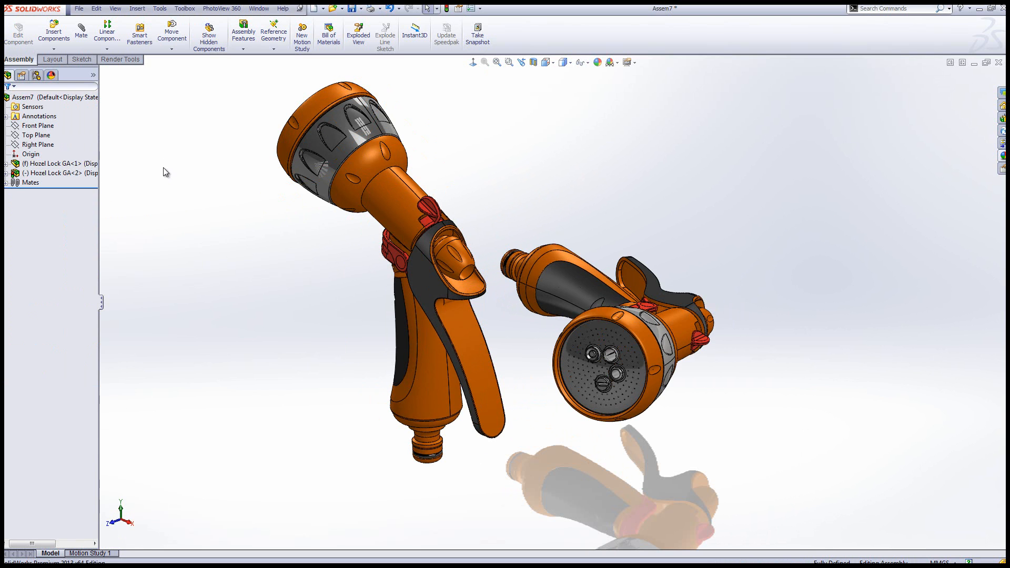
{"action": "right_click", "coordinate": [67, 174]}
{"action": "left_click", "coordinate": [117, 299]}
Add a camera to the assembly's scene, showing the whole camera set-up together with both spray guns
{"action": "left_click", "coordinate": [52, 76]}
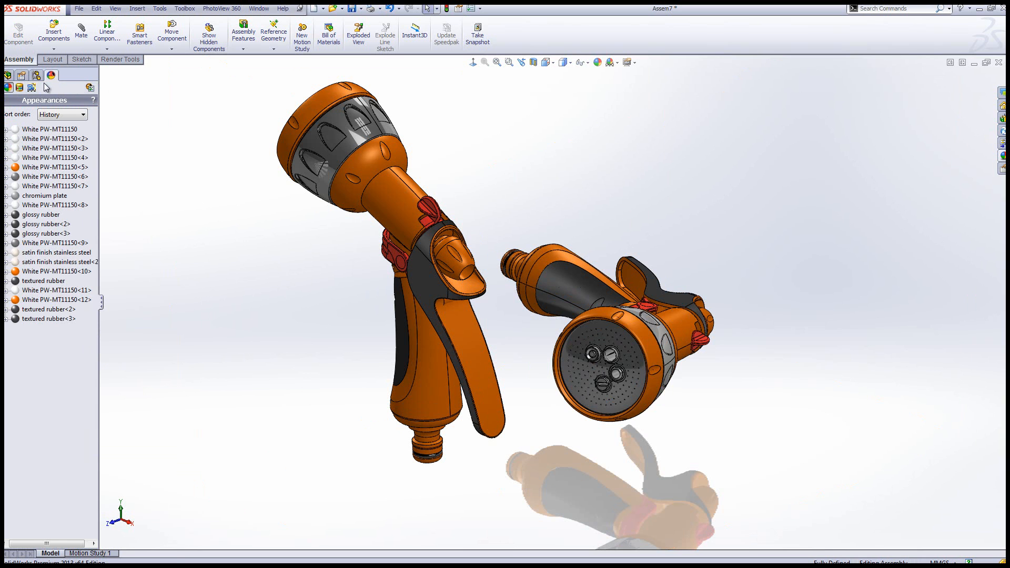
{"action": "left_click", "coordinate": [32, 88]}
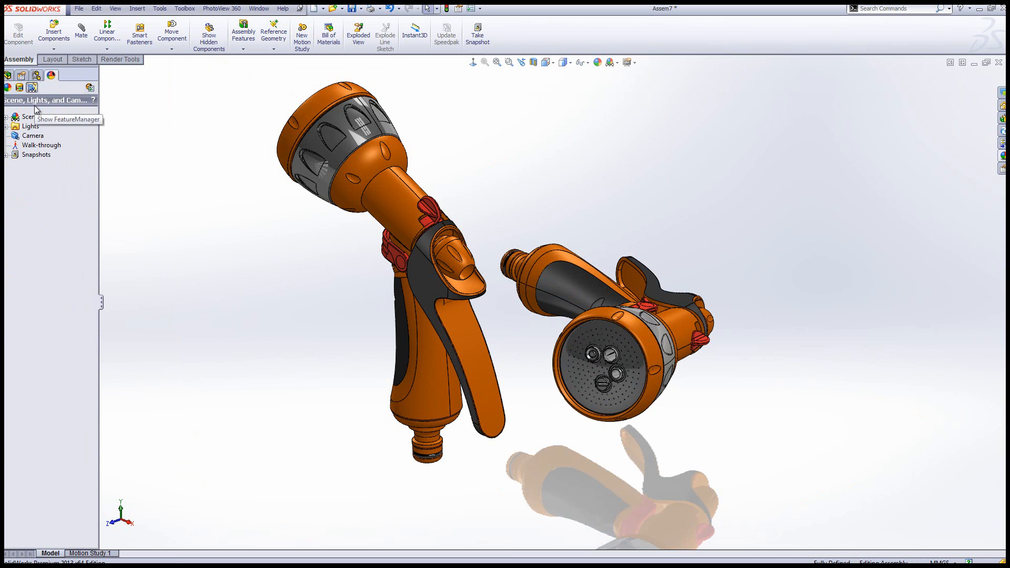
{"action": "left_click", "coordinate": [31, 136]}
{"action": "right_click", "coordinate": [32, 138]}
{"action": "left_click", "coordinate": [59, 144]}
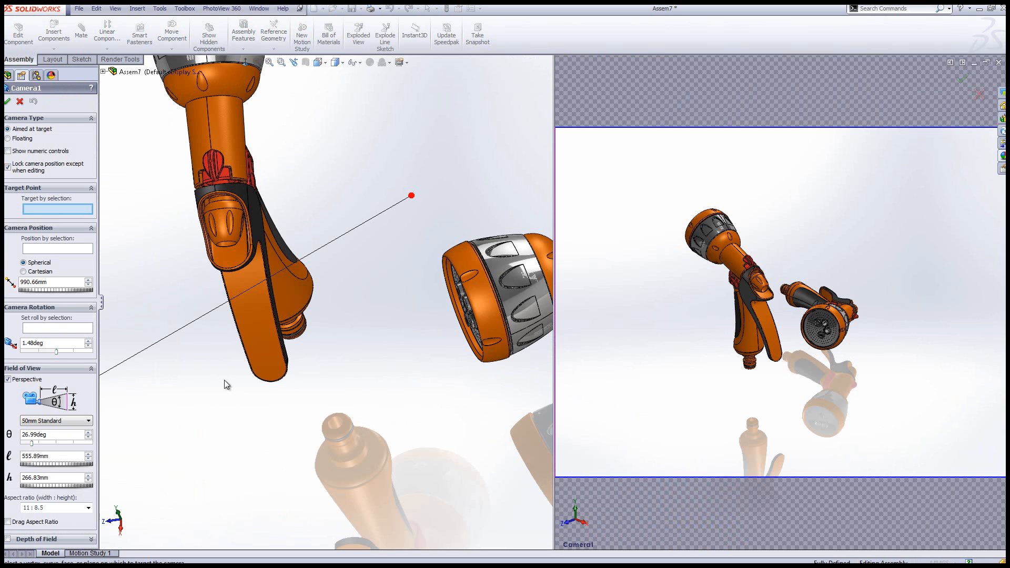
{"action": "scroll", "coordinate": [255, 401], "scroll_direction": "up", "scroll_amount": 10}
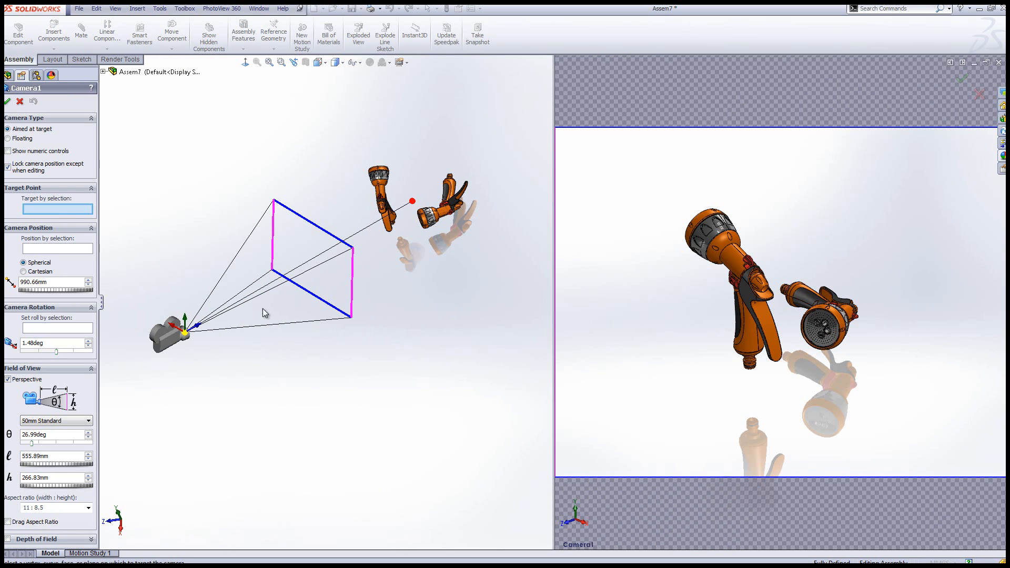
Enable depth of field for the camera and set its lens preset to 24mm Wide Angle
{"action": "left_click", "coordinate": [8, 539]}
{"action": "scroll", "coordinate": [95, 438], "scroll_direction": "down", "scroll_amount": 1}
{"action": "left_click_drag", "start_coordinate": [96, 438], "coordinate": [94, 481]}
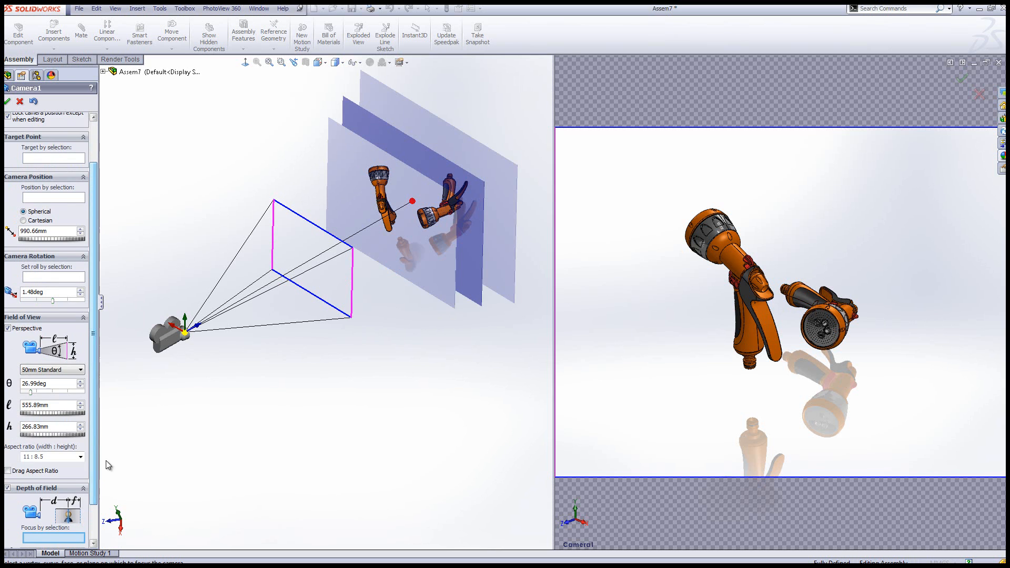
{"action": "middle_click_drag", "start_coordinate": [341, 385], "coordinate": [324, 357]}
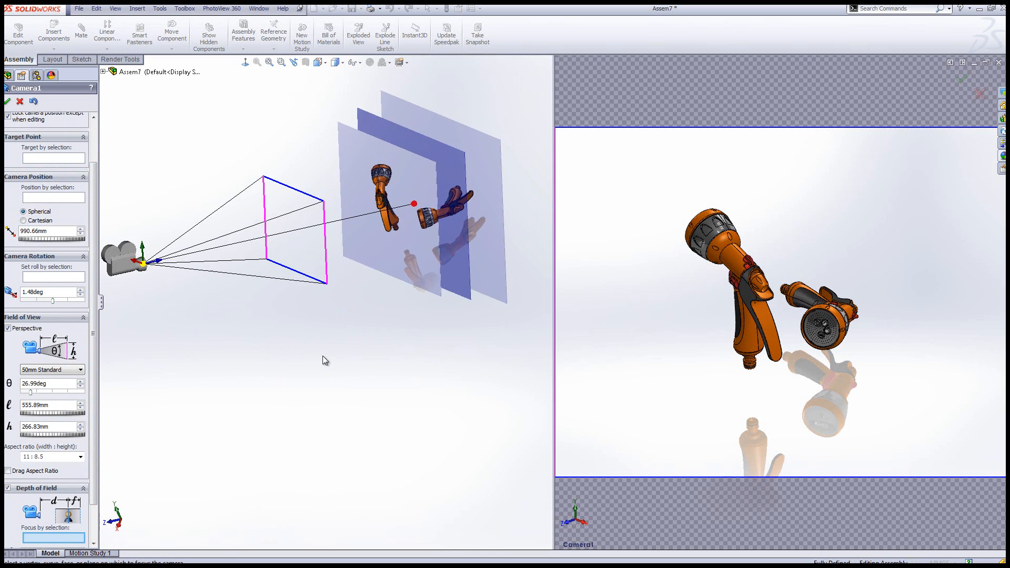
{"action": "scroll", "coordinate": [270, 296], "scroll_direction": "up", "scroll_amount": 2}
{"action": "scroll", "coordinate": [269, 265], "scroll_direction": "down", "scroll_amount": 1}
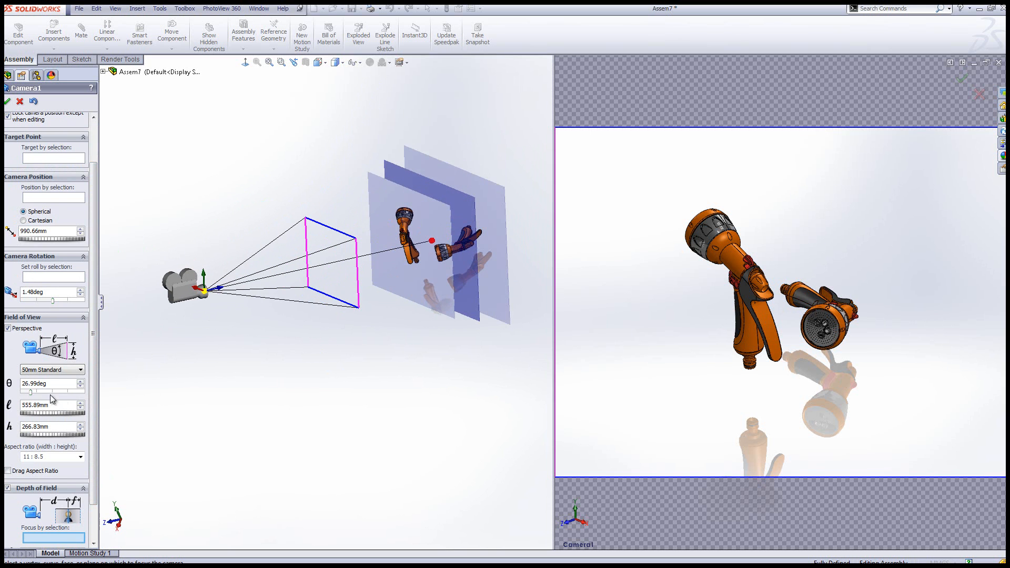
{"action": "left_click", "coordinate": [77, 371]}
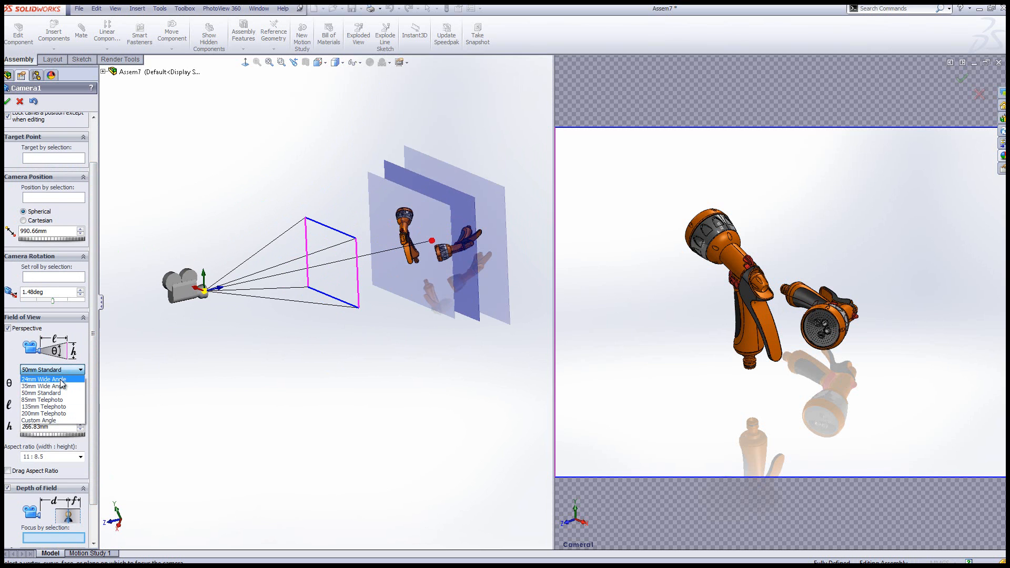
{"action": "left_click", "coordinate": [61, 379]}
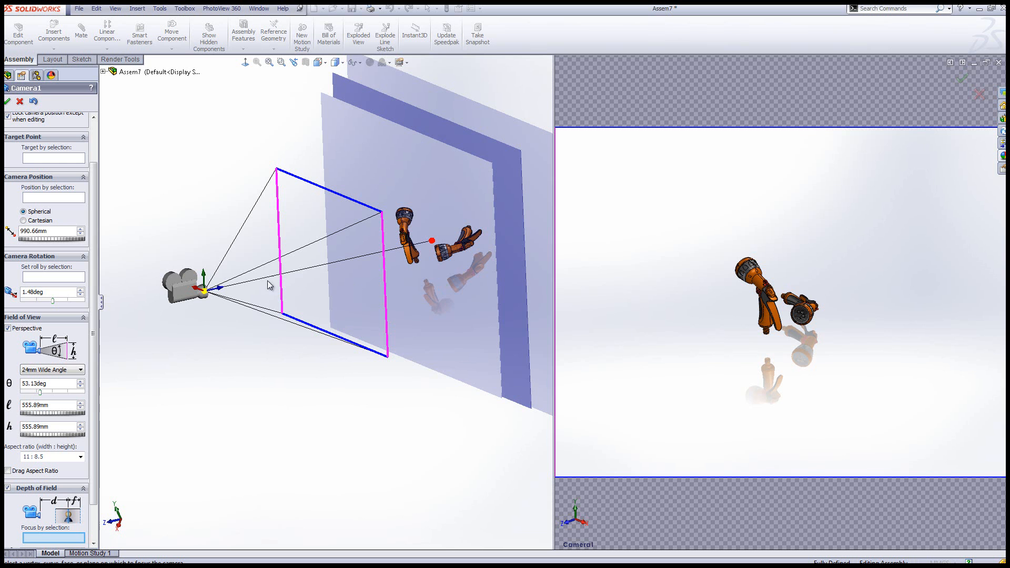
Try the 200mm Telephoto lens preset with the camera pulled back to about 1896 mm from its target
{"action": "left_click_drag", "start_coordinate": [229, 299], "coordinate": [385, 268]}
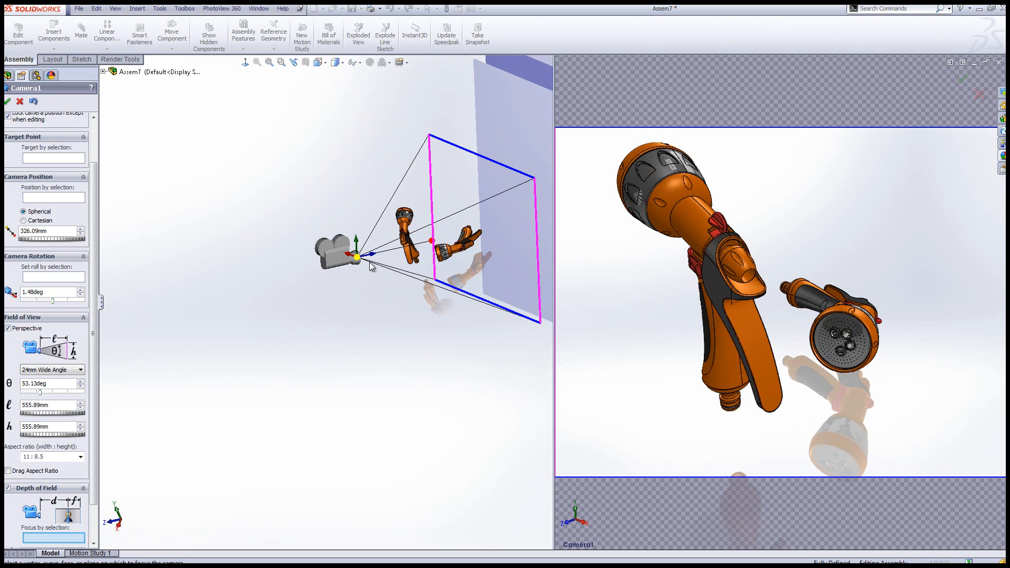
{"action": "left_click_drag", "start_coordinate": [372, 257], "coordinate": [102, 389]}
{"action": "left_click", "coordinate": [74, 372]}
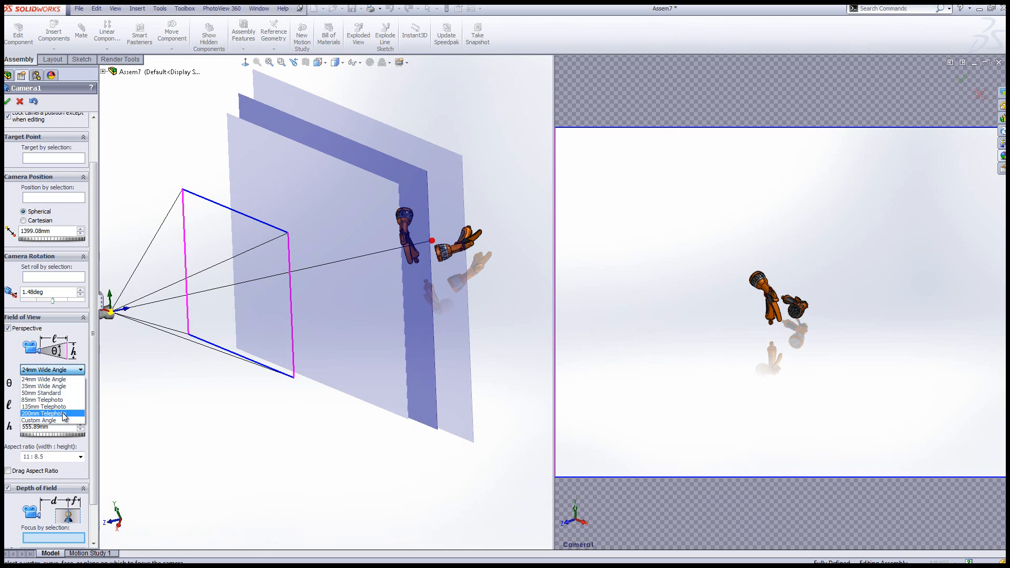
{"action": "left_click", "coordinate": [67, 418]}
{"action": "scroll", "coordinate": [221, 303], "scroll_direction": "up", "scroll_amount": 2}
{"action": "left_click_drag", "start_coordinate": [155, 316], "coordinate": [82, 349]}
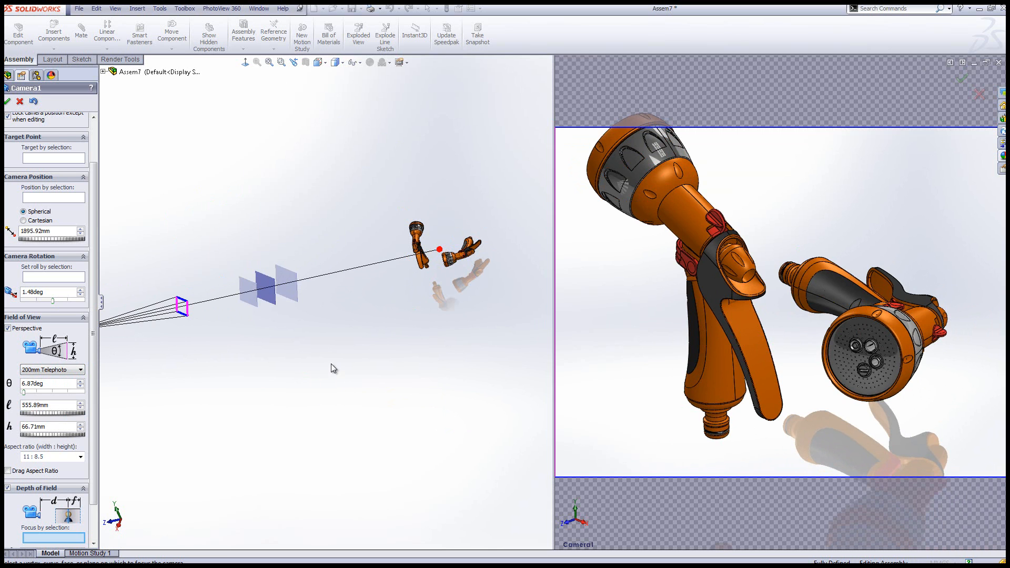
Set the lens preset to 35mm Wide Angle and bring the camera to about 440 mm from its target, framing both spray guns
{"action": "left_click", "coordinate": [66, 371]}
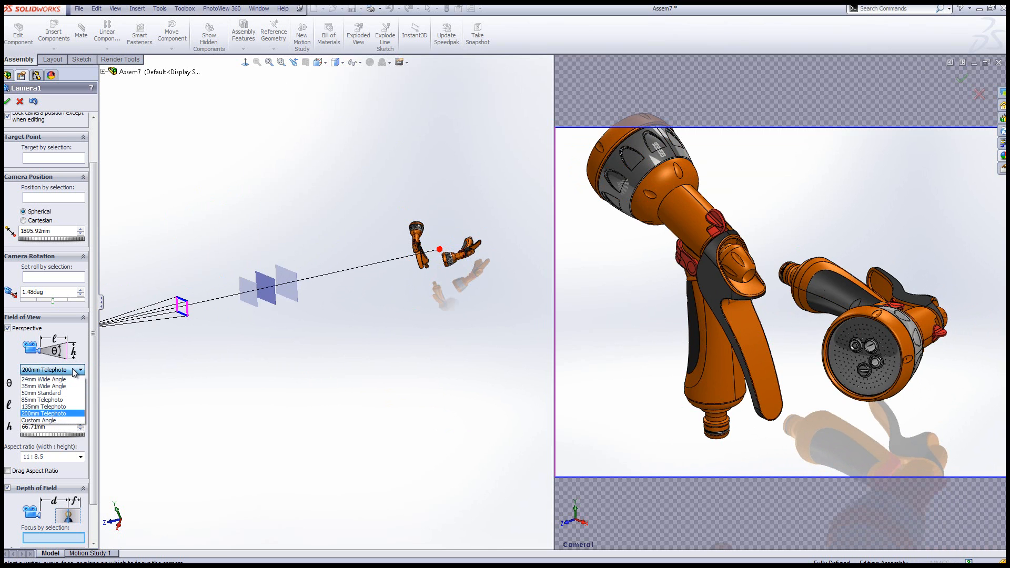
{"action": "left_click", "coordinate": [53, 386]}
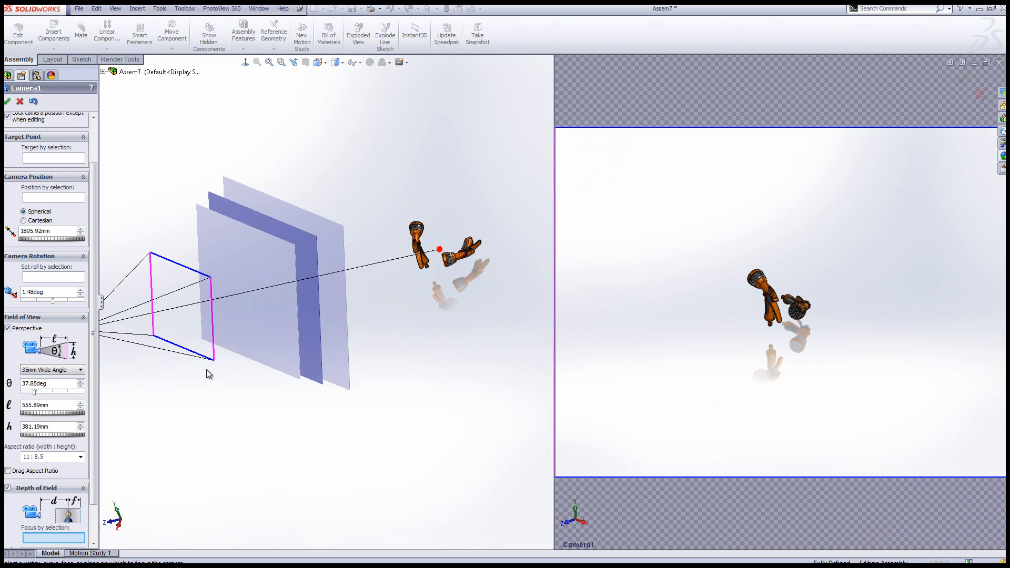
{"action": "scroll", "coordinate": [227, 336], "scroll_direction": "up", "scroll_amount": 3}
{"action": "scroll", "coordinate": [243, 334], "scroll_direction": "down", "scroll_amount": 2}
{"action": "left_click_drag", "start_coordinate": [187, 314], "coordinate": [428, 285]}
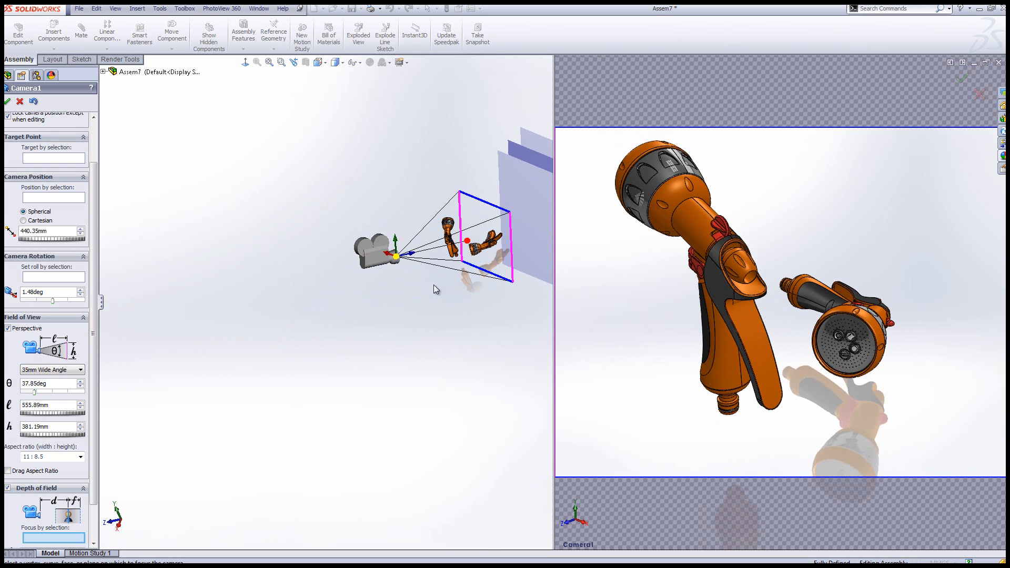
{"action": "scroll", "coordinate": [469, 309], "scroll_direction": "up", "scroll_amount": 3}
{"action": "scroll", "coordinate": [480, 276], "scroll_direction": "down", "scroll_amount": 5}
{"action": "scroll", "coordinate": [242, 270], "scroll_direction": "down", "scroll_amount": 2}
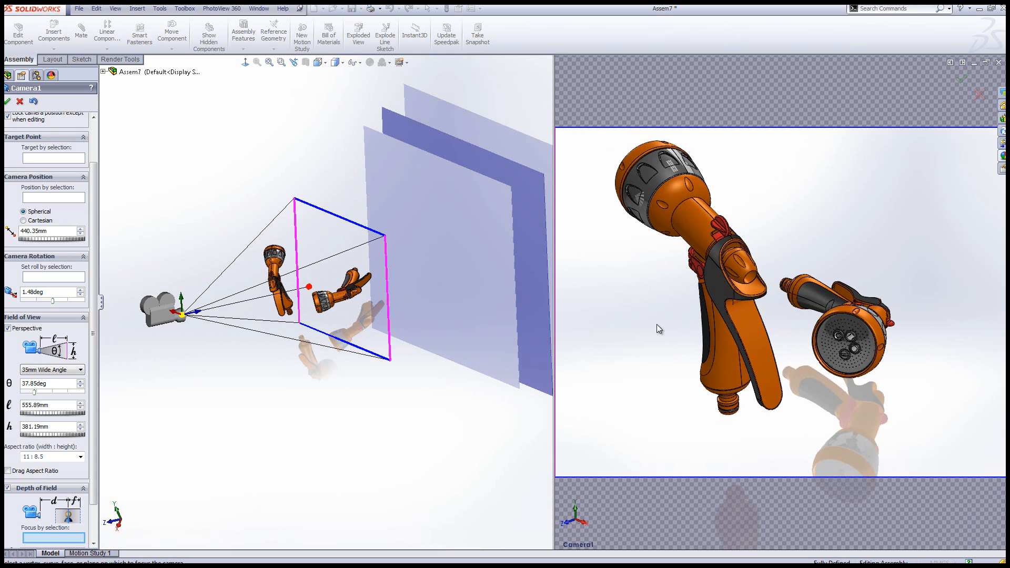
{"action": "middle_click_drag", "start_coordinate": [635, 317], "coordinate": [633, 350], "text": "ctrl"}
{"action": "middle_click_drag", "start_coordinate": [338, 392], "coordinate": [316, 332]}
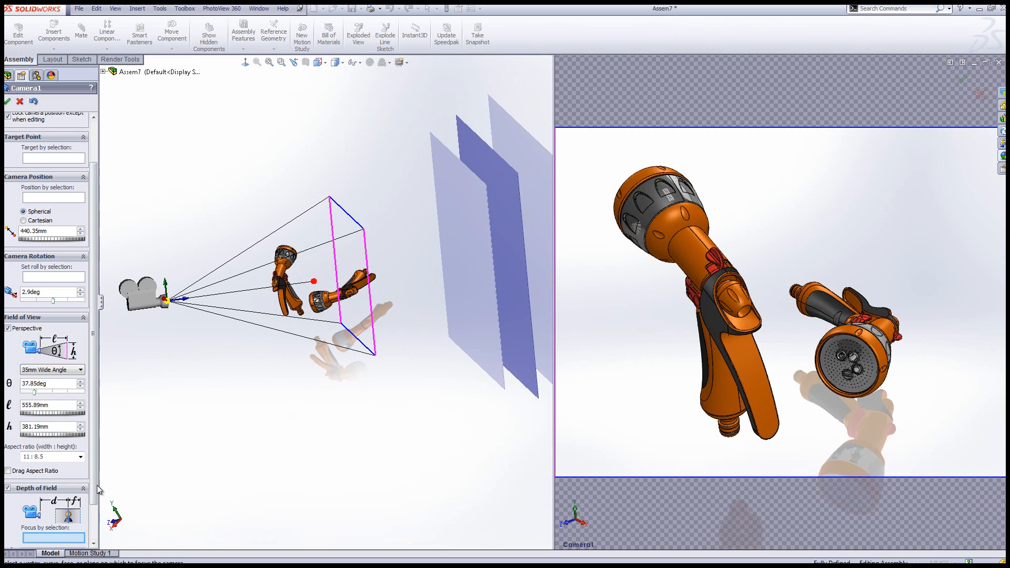
Set the depth of field focus by selection to a point on the nozzle face of the lying spray gun
{"action": "scroll", "coordinate": [66, 497], "scroll_direction": "down", "scroll_amount": 2}
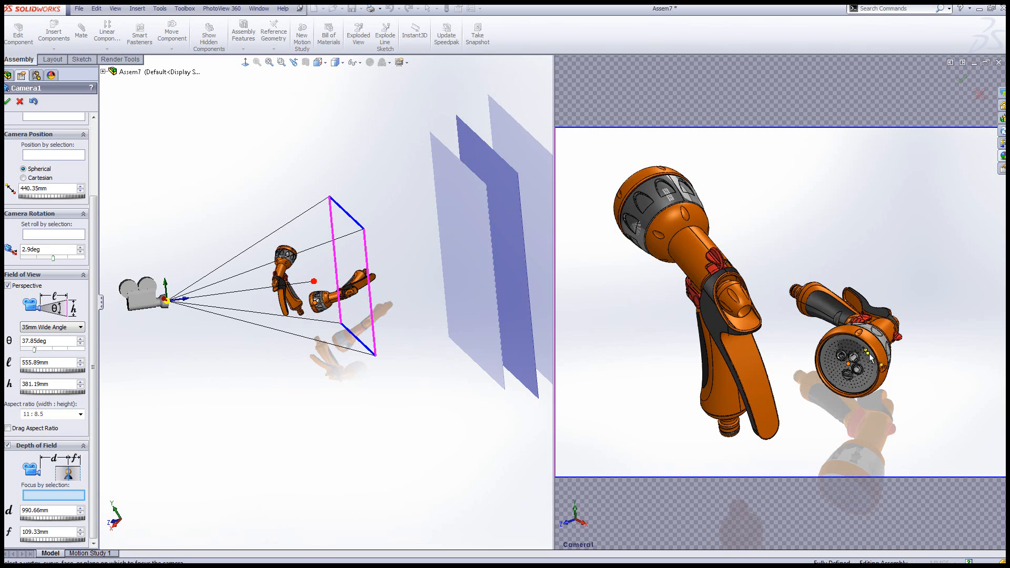
{"action": "left_click", "coordinate": [853, 393]}
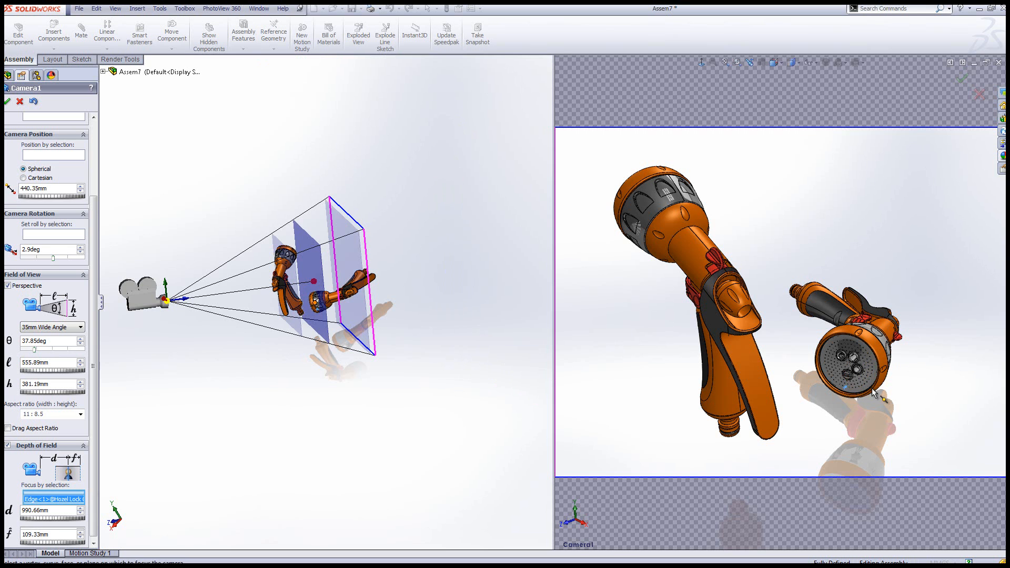
{"action": "left_click", "coordinate": [849, 364]}
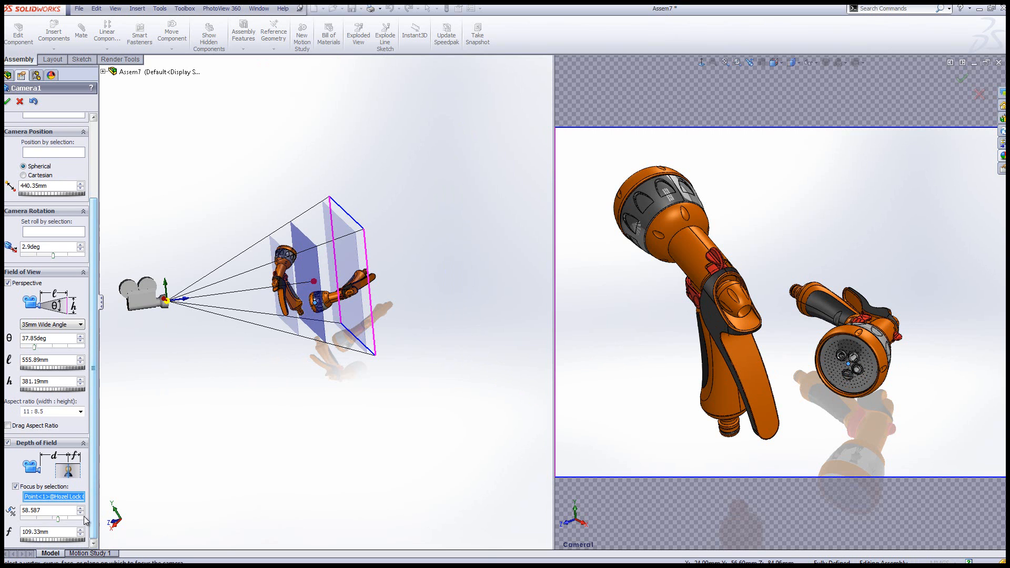
Narrow the depth of field zone around the focal plane by setting the f distance to 59.33 mm
{"action": "middle_click_drag", "start_coordinate": [327, 357], "coordinate": [316, 352]}
{"action": "scroll", "coordinate": [325, 268], "scroll_direction": "down", "scroll_amount": 3}
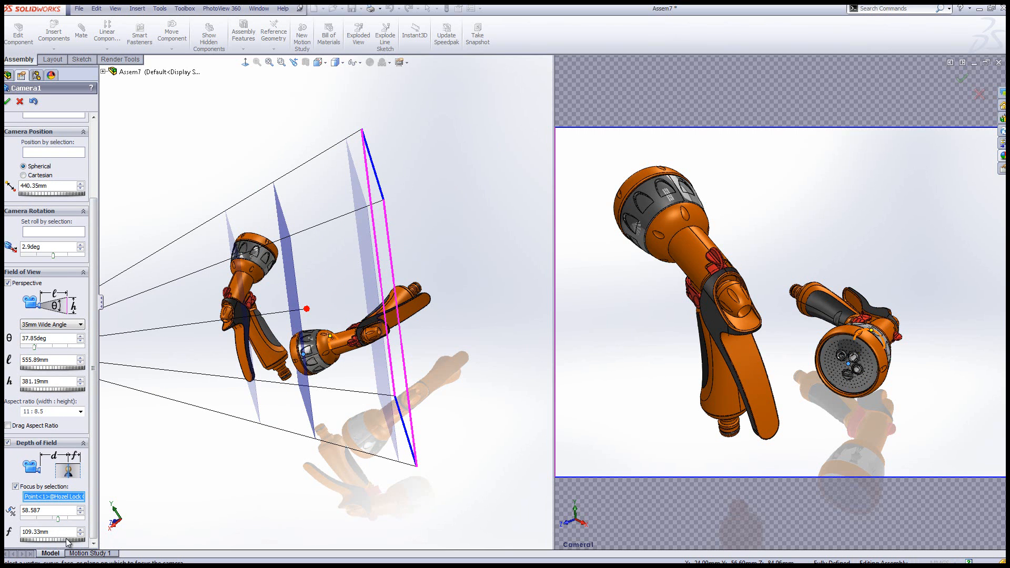
{"action": "left_click_drag", "start_coordinate": [56, 540], "coordinate": [58, 543]}
{"action": "left_click_drag", "start_coordinate": [61, 541], "coordinate": [50, 548]}
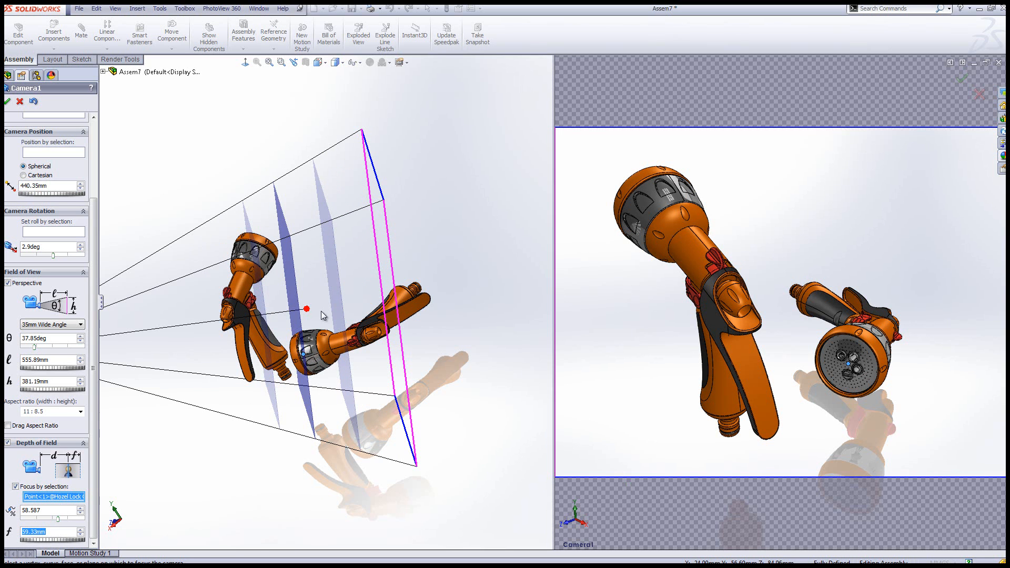
Bring the camera to about 402 mm from its target, fine-tune its angle and framing on both spray guns, and accept the camera
{"action": "mouse_move", "coordinate": [93, 456]}
{"action": "left_mouse_down"}
{"action": "mouse_move", "coordinate": [94, 420]}
{"action": "mouse_move", "coordinate": [88, 464]}
{"action": "left_mouse_up"}
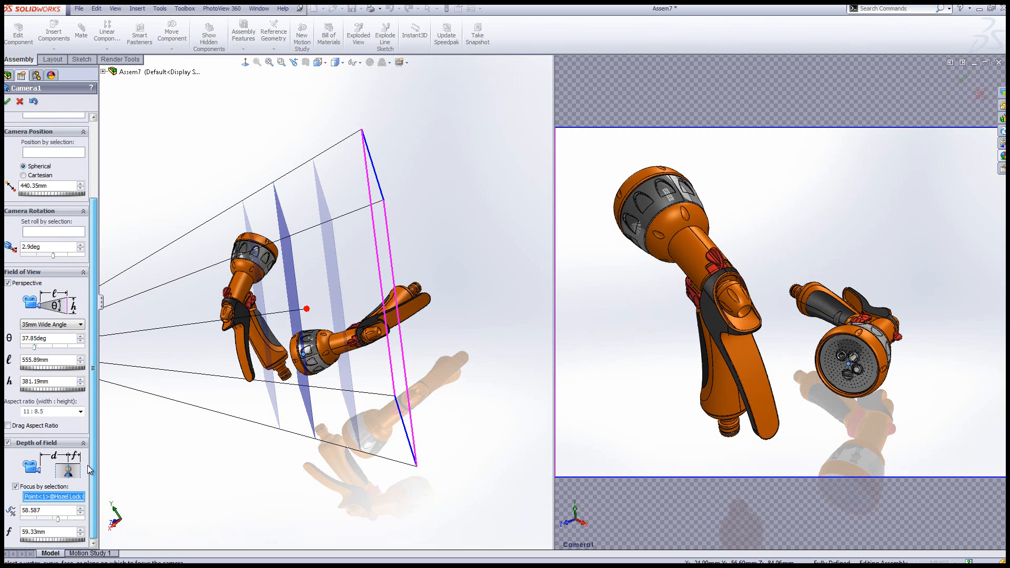
{"action": "scroll", "coordinate": [88, 470], "scroll_direction": "up", "scroll_amount": 5}
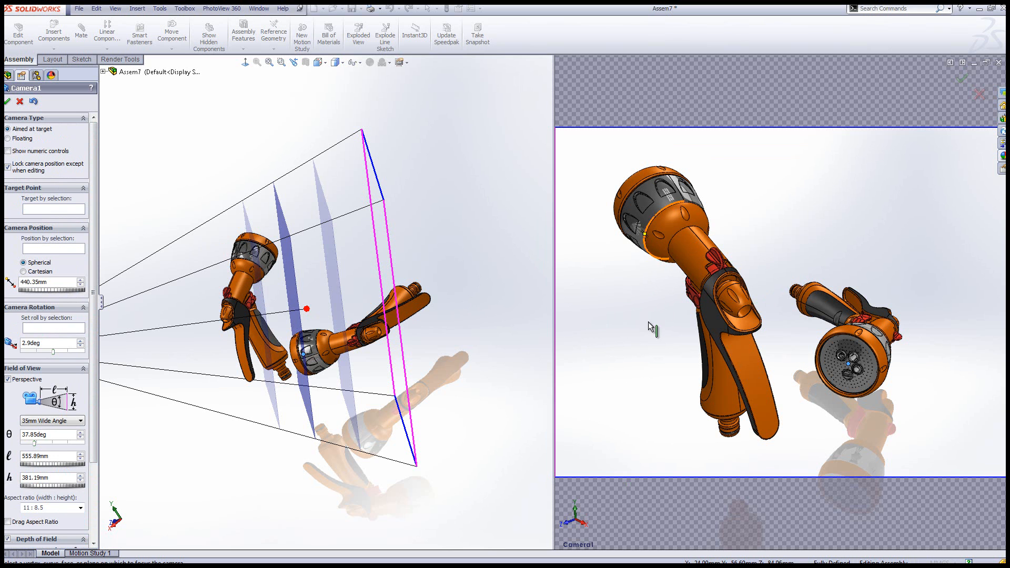
{"action": "scroll", "coordinate": [310, 394], "scroll_direction": "up", "scroll_amount": 3}
{"action": "middle_click_drag", "start_coordinate": [311, 394], "coordinate": [221, 332]}
{"action": "middle_click_drag", "start_coordinate": [218, 368], "coordinate": [270, 383]}
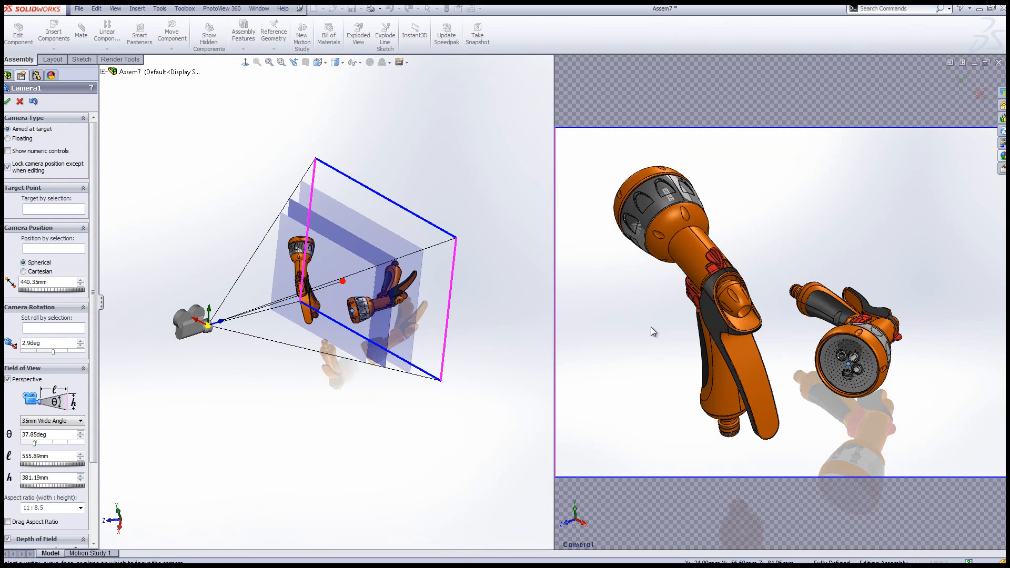
{"action": "left_click_drag", "start_coordinate": [222, 321], "coordinate": [235, 319]}
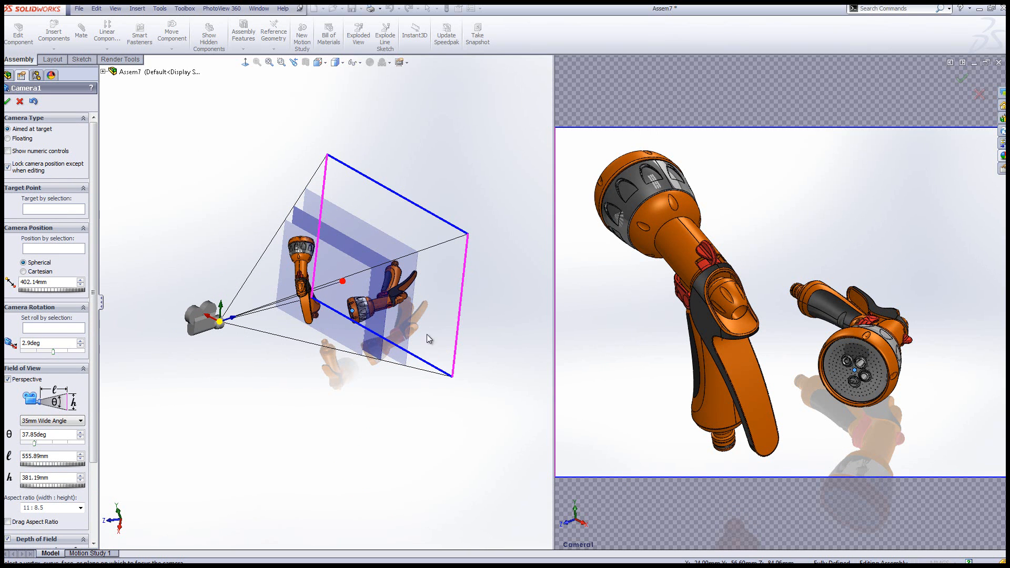
{"action": "left_click_drag", "start_coordinate": [209, 317], "coordinate": [211, 318]}
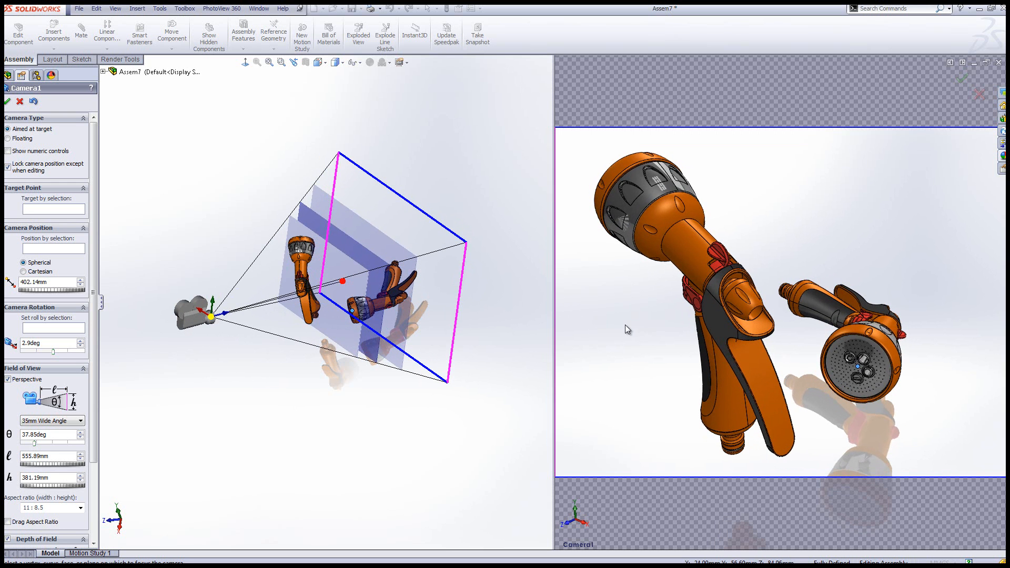
{"action": "left_click_drag", "start_coordinate": [625, 324], "coordinate": [654, 326]}
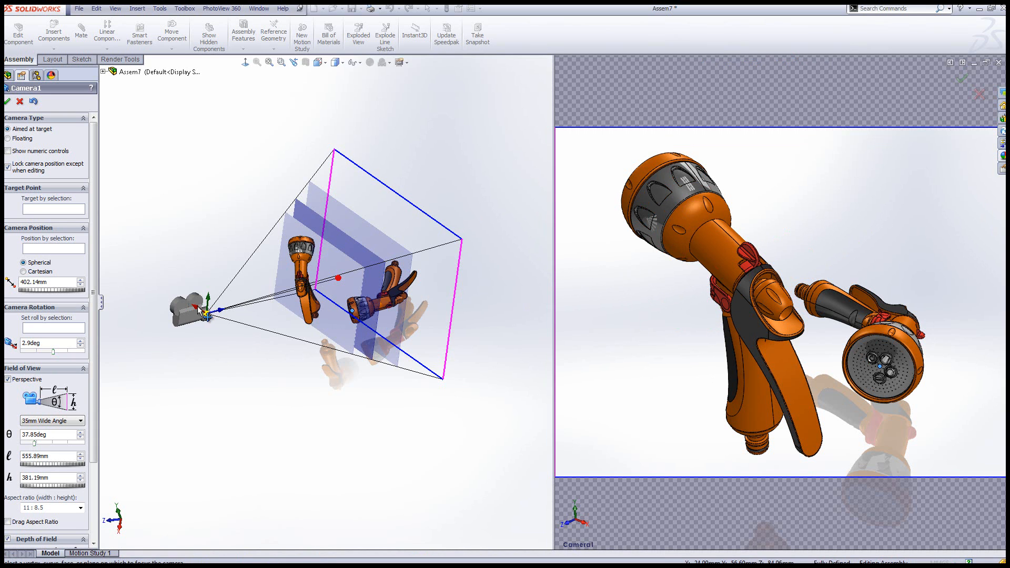
{"action": "left_click_drag", "start_coordinate": [205, 315], "coordinate": [213, 317]}
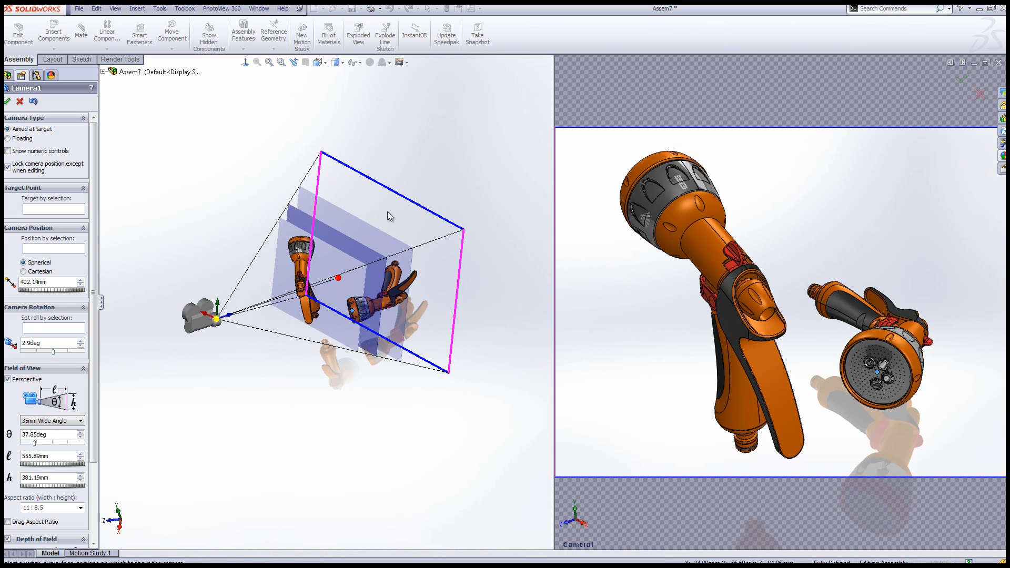
{"action": "left_click", "coordinate": [9, 102]}
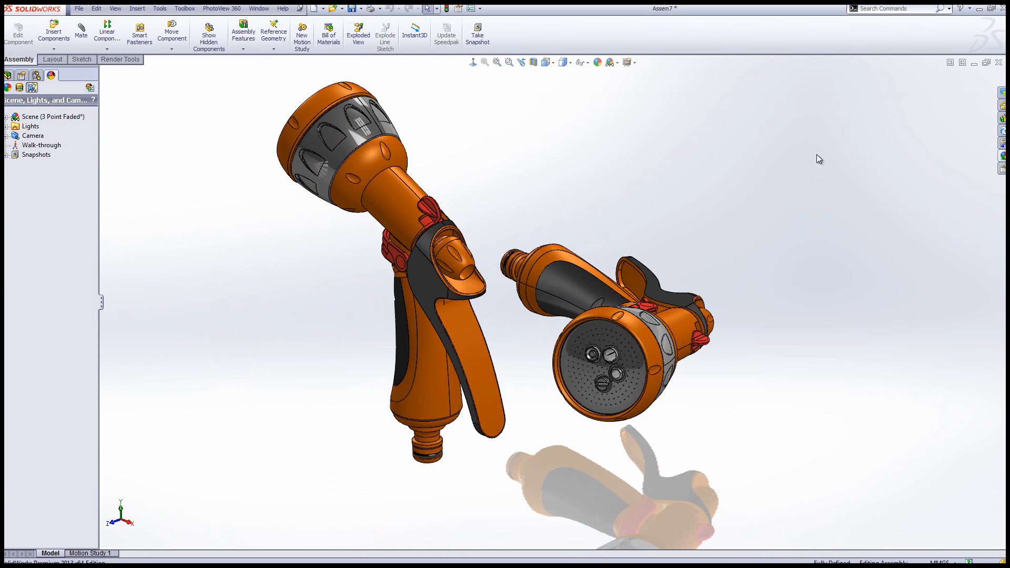
Switch the view to Camera1 and apply the Backdrop - Studio Room scene from the basic scenes to the assembly
{"action": "key", "text": "space"}
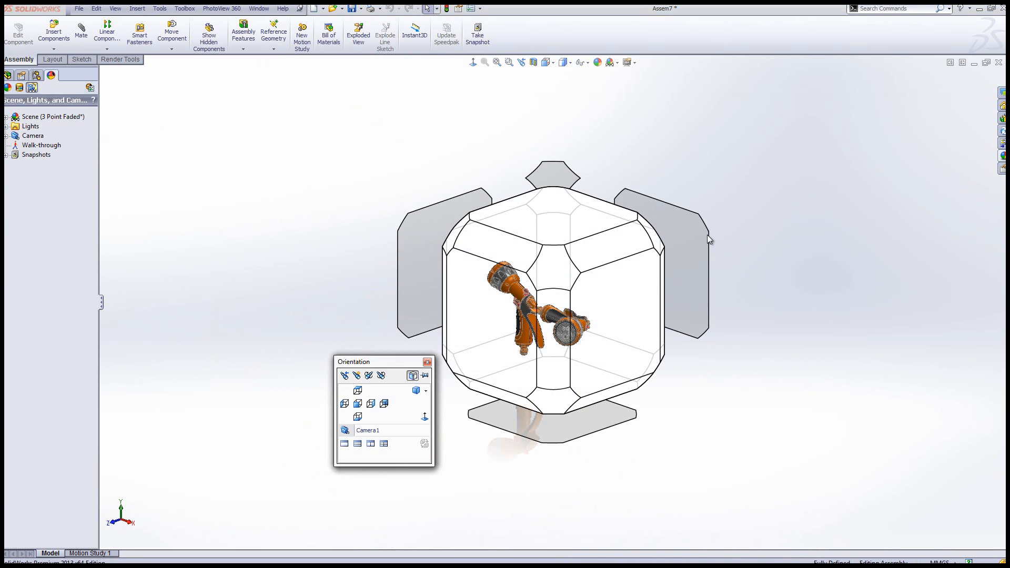
{"action": "left_click", "coordinate": [373, 428]}
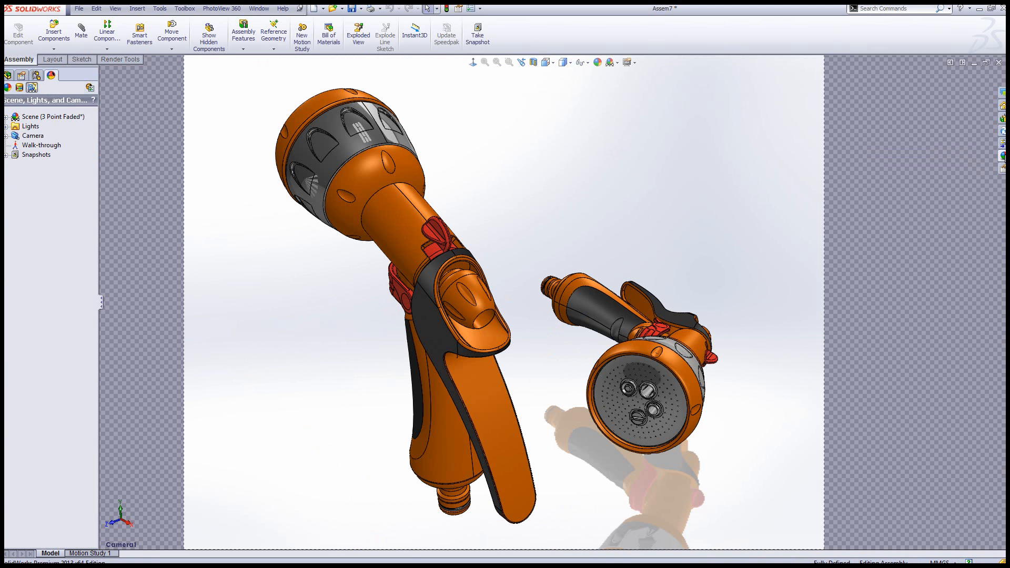
{"action": "left_click", "coordinate": [1002, 155]}
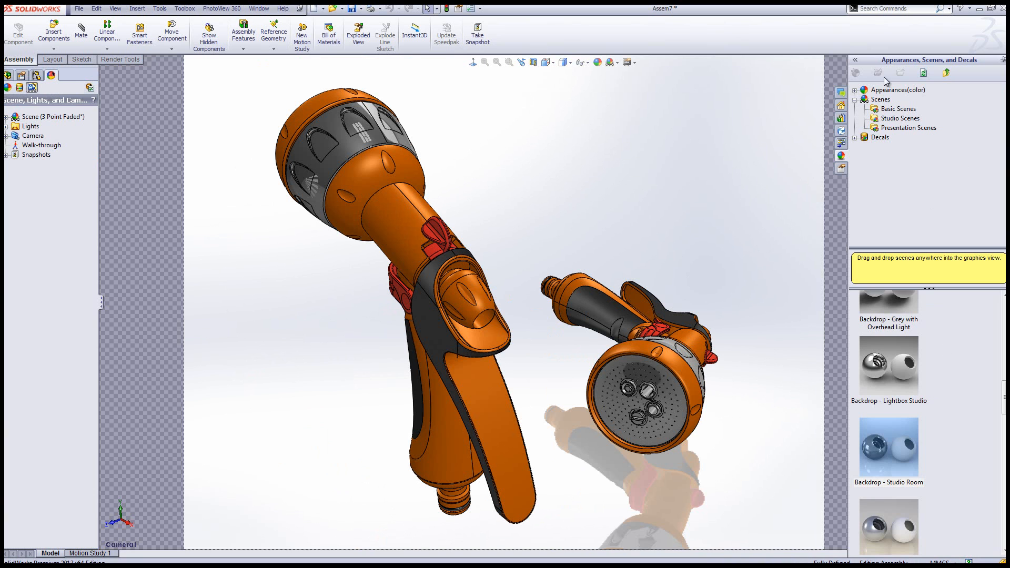
{"action": "left_click", "coordinate": [855, 100]}
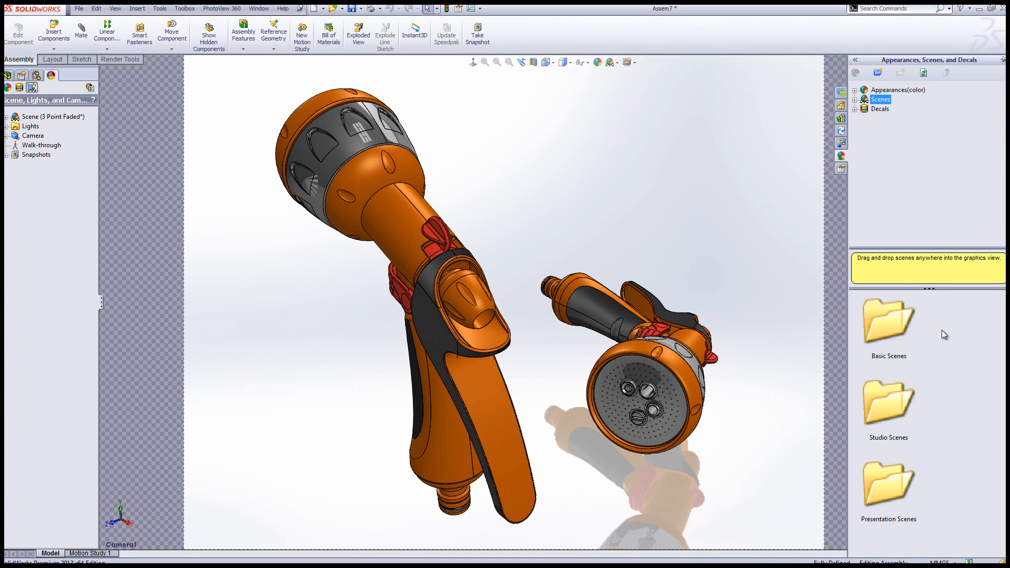
{"action": "left_click", "coordinate": [855, 100]}
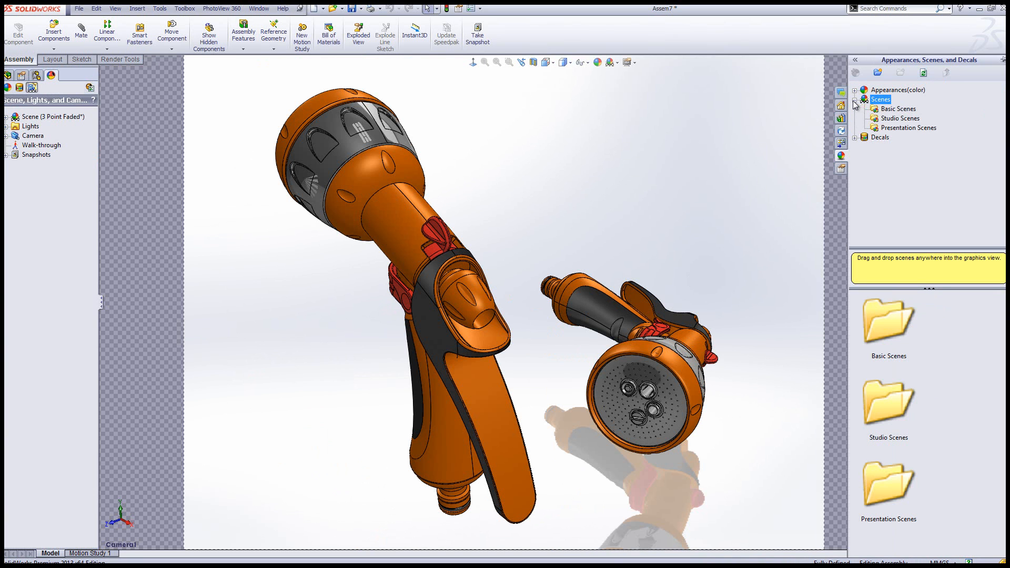
{"action": "left_click", "coordinate": [900, 110]}
{"action": "scroll", "coordinate": [958, 411], "scroll_direction": "down", "scroll_amount": 10}
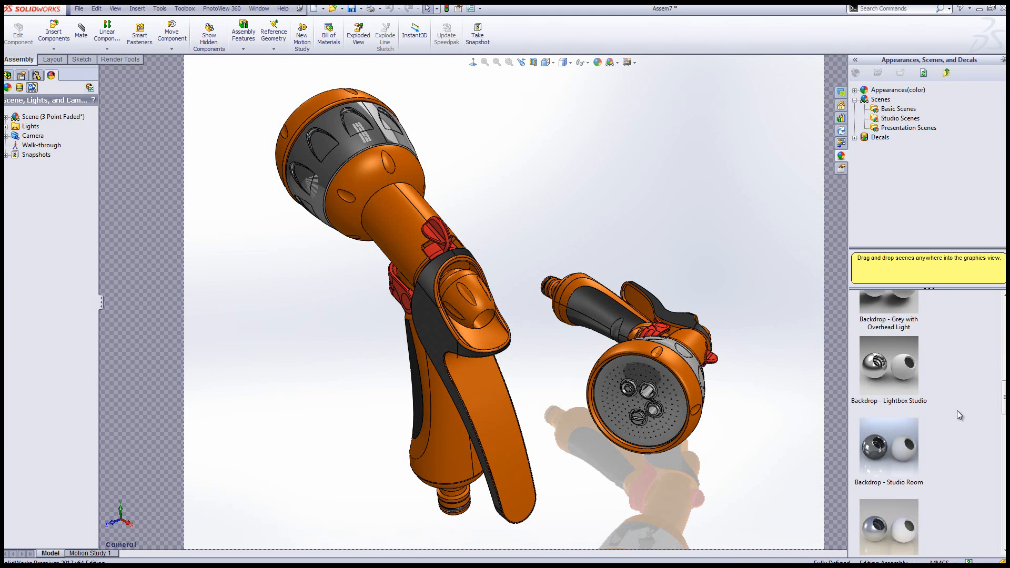
{"action": "left_click_drag", "start_coordinate": [903, 462], "coordinate": [679, 176]}
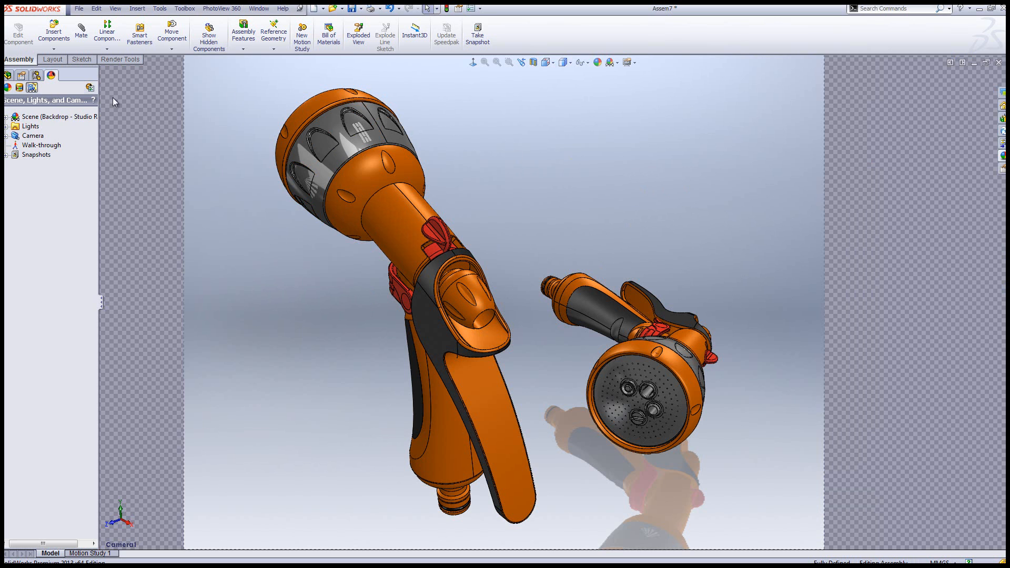
Edit the scene so its floor aligns with a selected plane, using PLANE3 of the second Hozel Lock GA component
{"action": "right_click", "coordinate": [46, 118]}
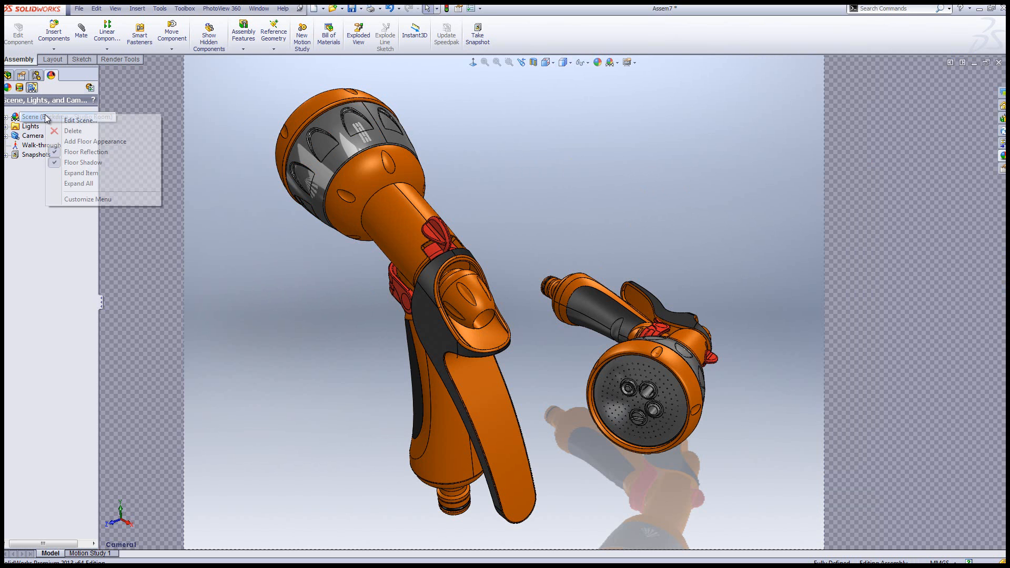
{"action": "left_click", "coordinate": [79, 120]}
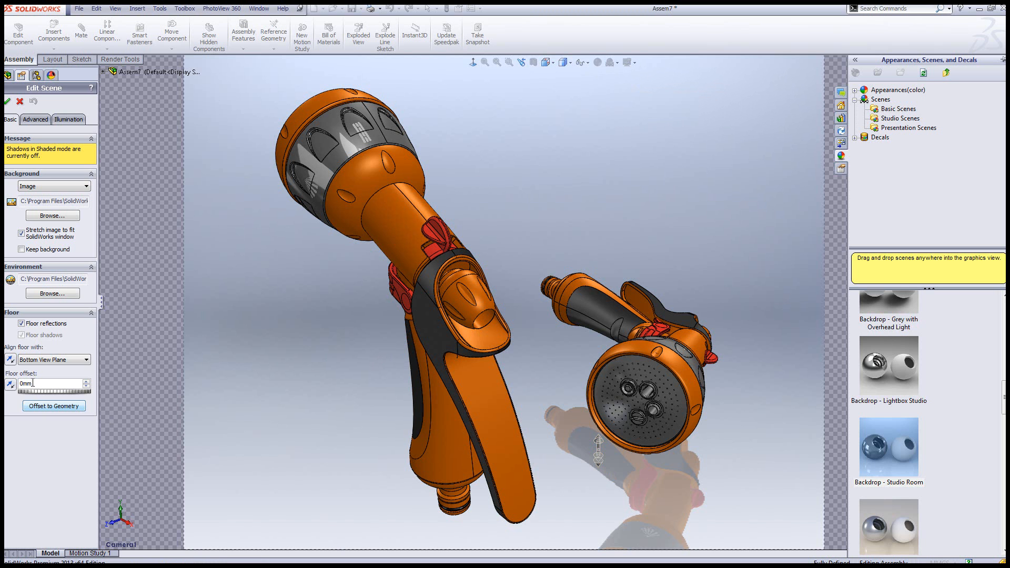
{"action": "left_click", "coordinate": [40, 362]}
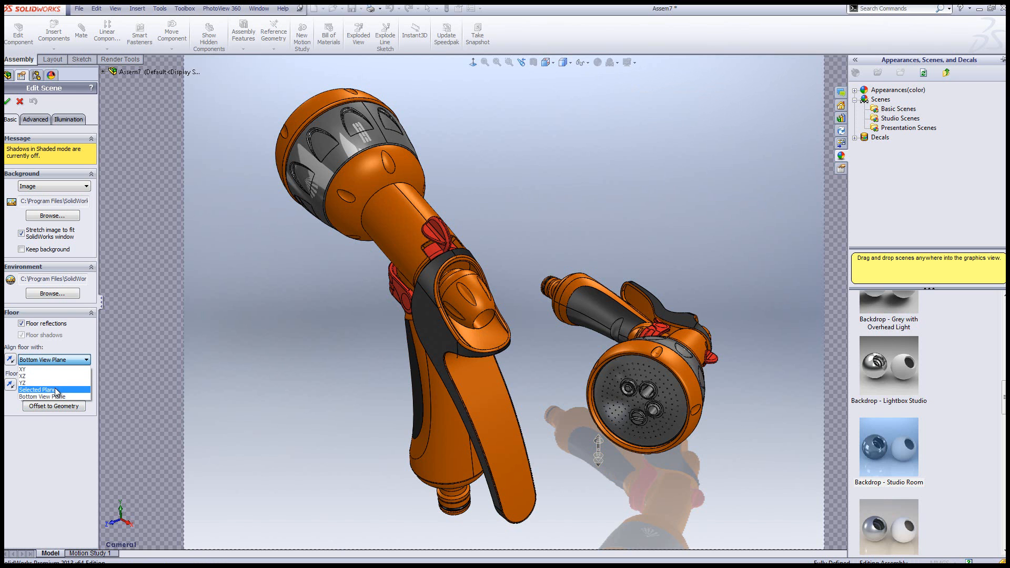
{"action": "left_click", "coordinate": [51, 390]}
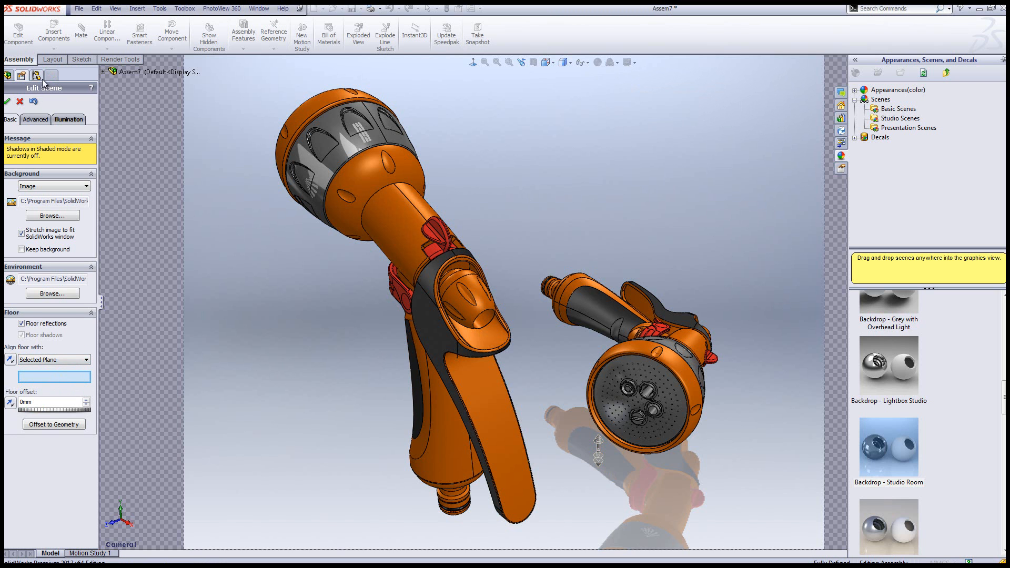
{"action": "left_click", "coordinate": [8, 76]}
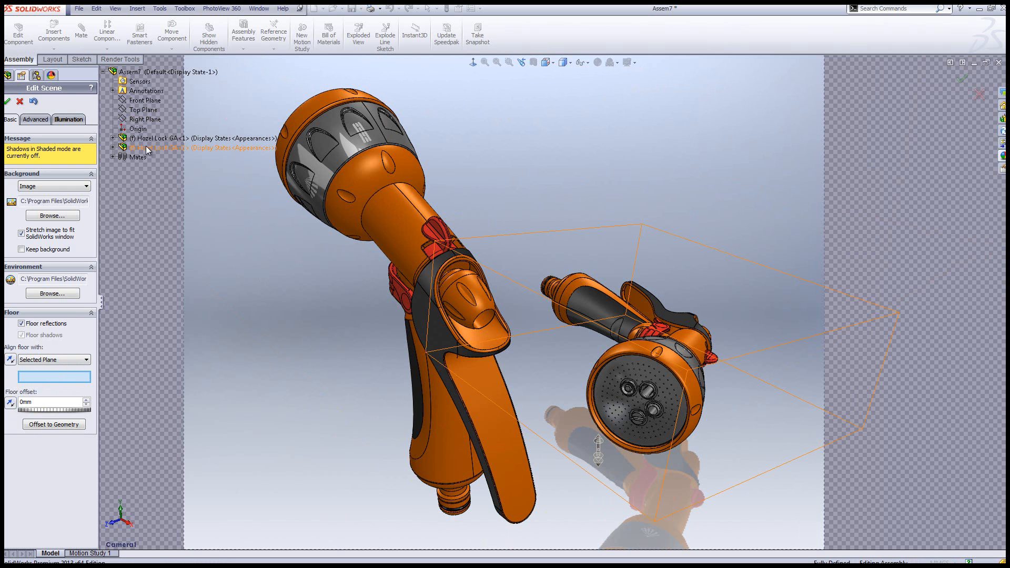
{"action": "left_click", "coordinate": [113, 148]}
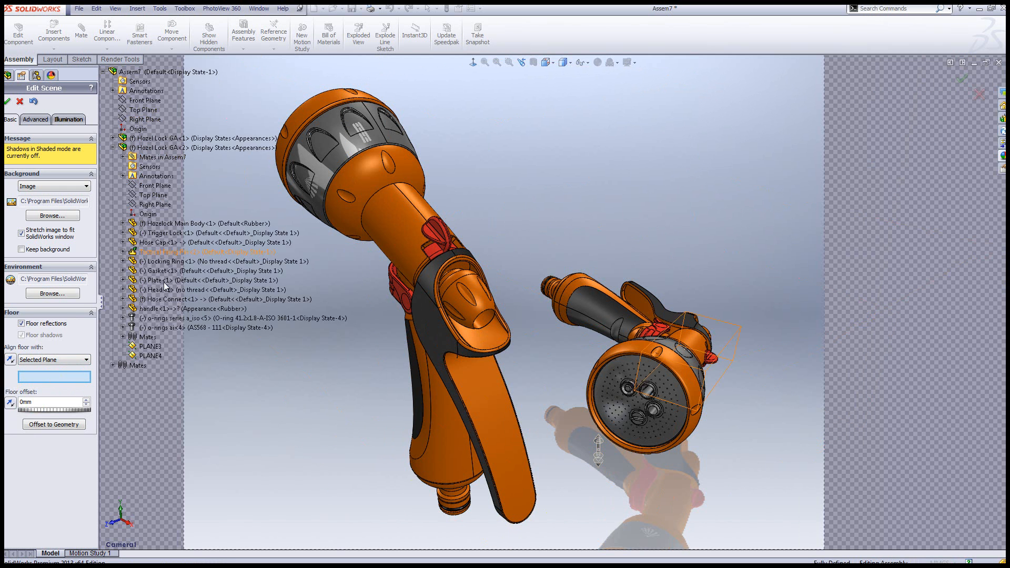
{"action": "left_click", "coordinate": [152, 346]}
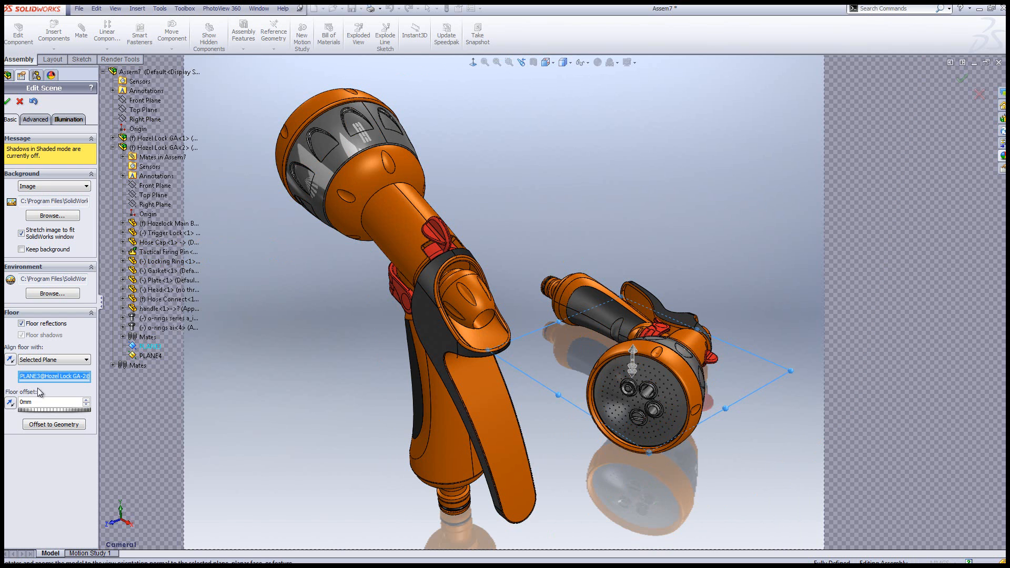
Try reversing the floor's alignment direction and shifting the floor offset from the selected plane
{"action": "left_click", "coordinate": [10, 361]}
{"action": "left_click", "coordinate": [11, 363]}
{"action": "left_click_drag", "start_coordinate": [49, 406], "coordinate": [26, 411]}
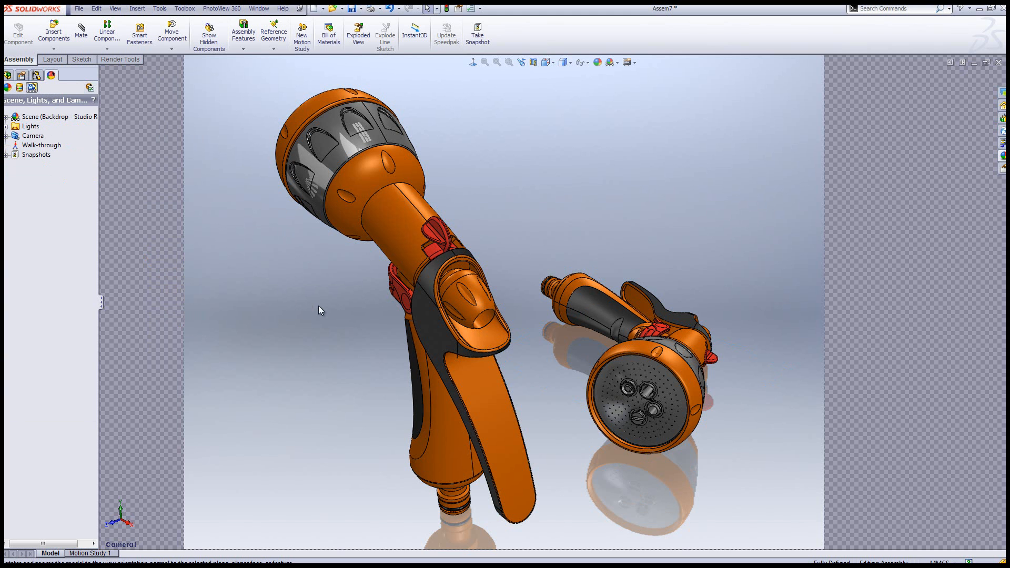
Open the PhotoView 360 preview window and replace the missing Head - Bricks.png decal image with head - bricks.png from the webinar folder
{"action": "left_click", "coordinate": [123, 61]}
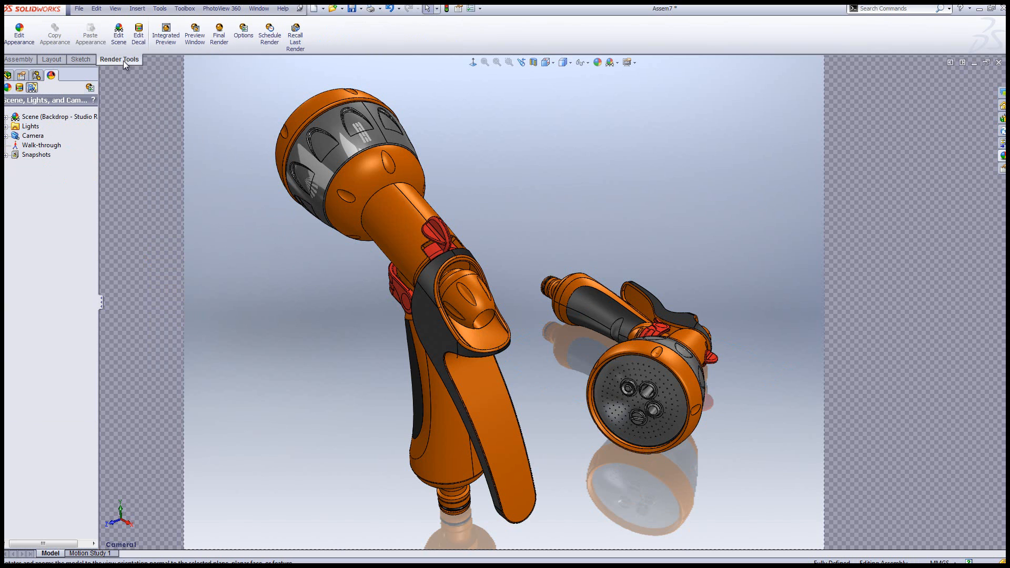
{"action": "left_click", "coordinate": [197, 40]}
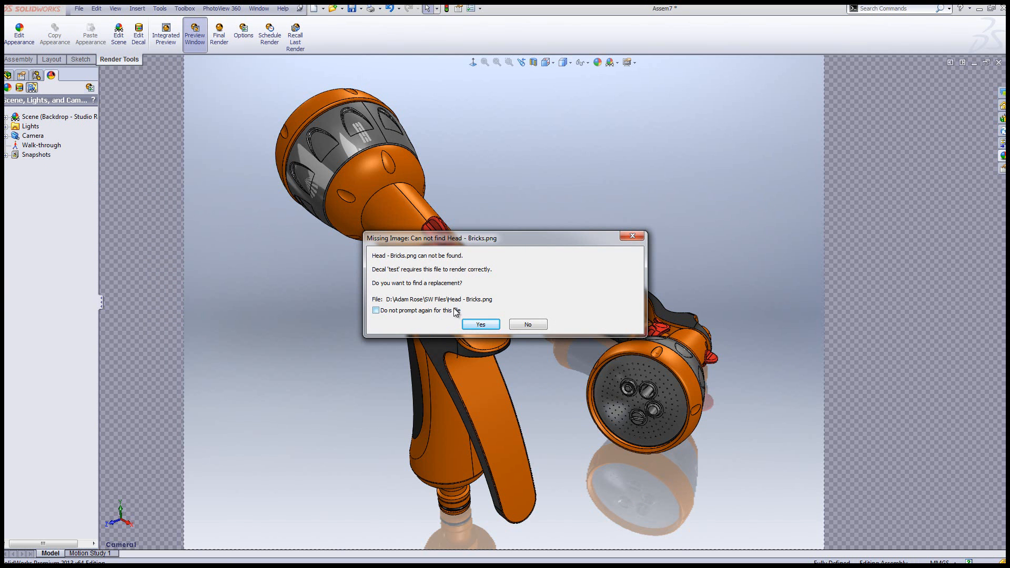
{"action": "left_click", "coordinate": [481, 327]}
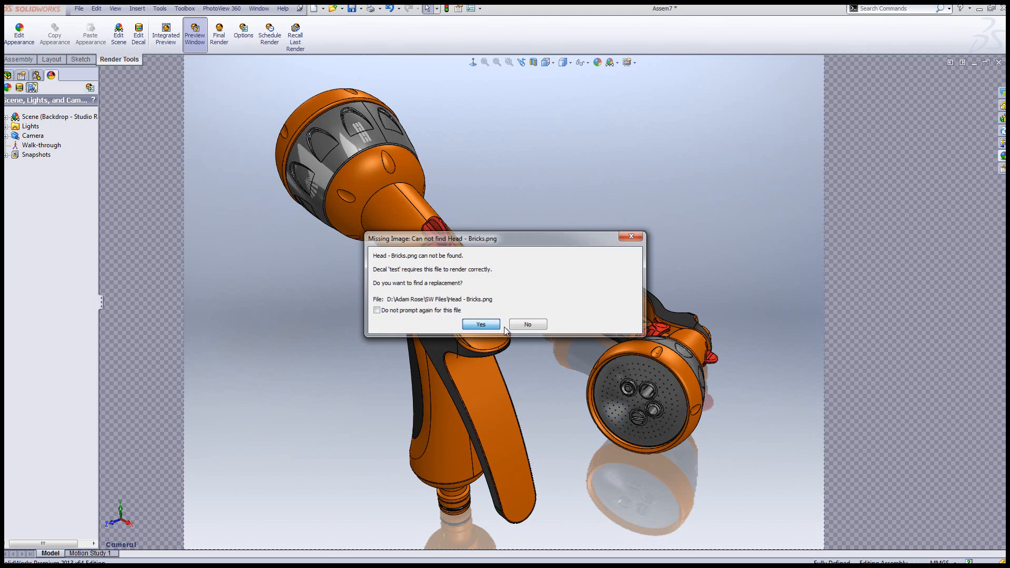
{"action": "double_click", "coordinate": [168, 117]}
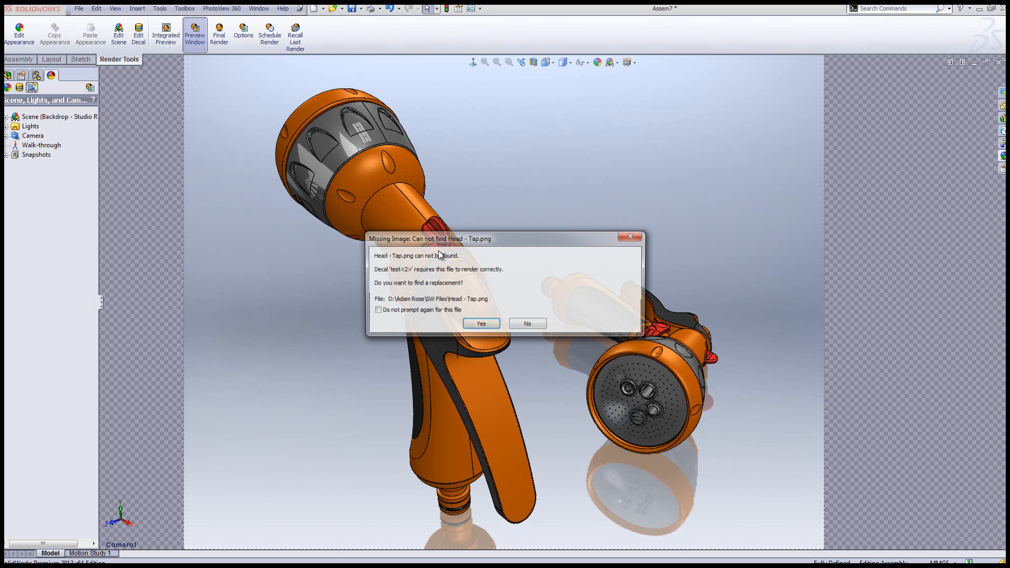
Replace the missing Tap, Triangle, Rain and Spray decal images with the matching head - tap, triangle, rain and spray PNG files
{"action": "left_click", "coordinate": [476, 326]}
{"action": "double_click", "coordinate": [177, 151]}
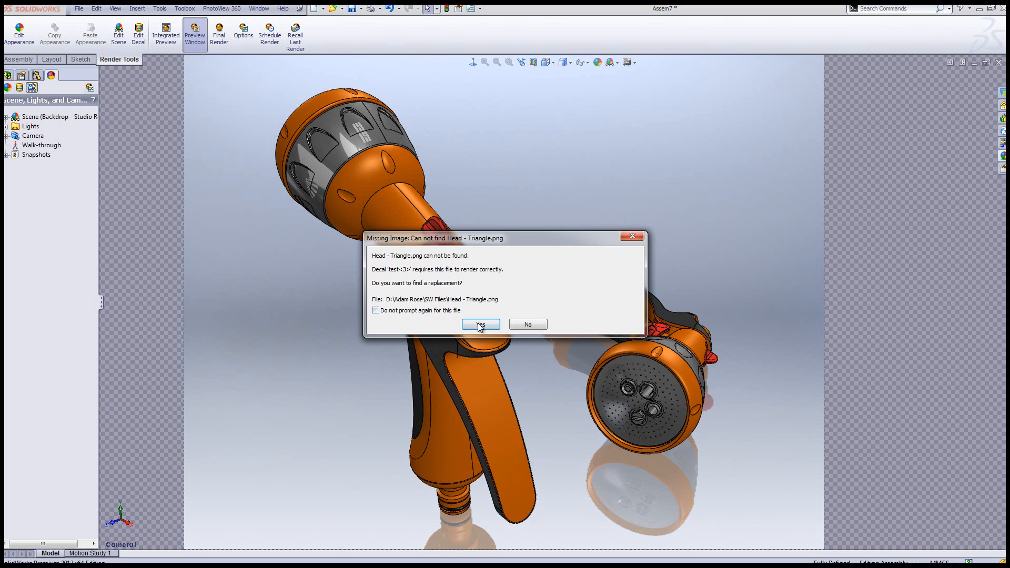
{"action": "key", "text": "Return"}
{"action": "double_click", "coordinate": [177, 162]}
{"action": "left_click", "coordinate": [480, 324]}
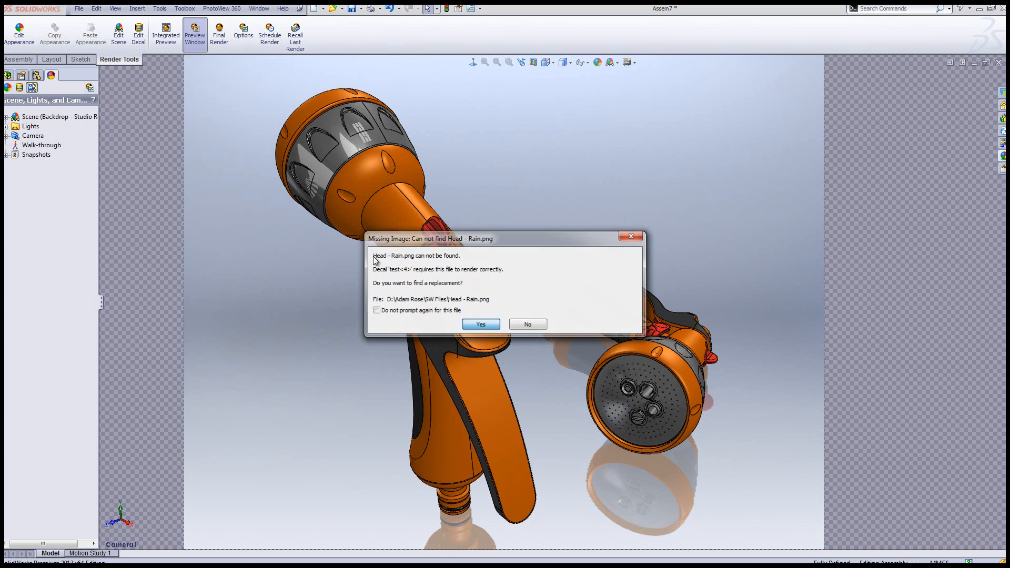
{"action": "double_click", "coordinate": [177, 132]}
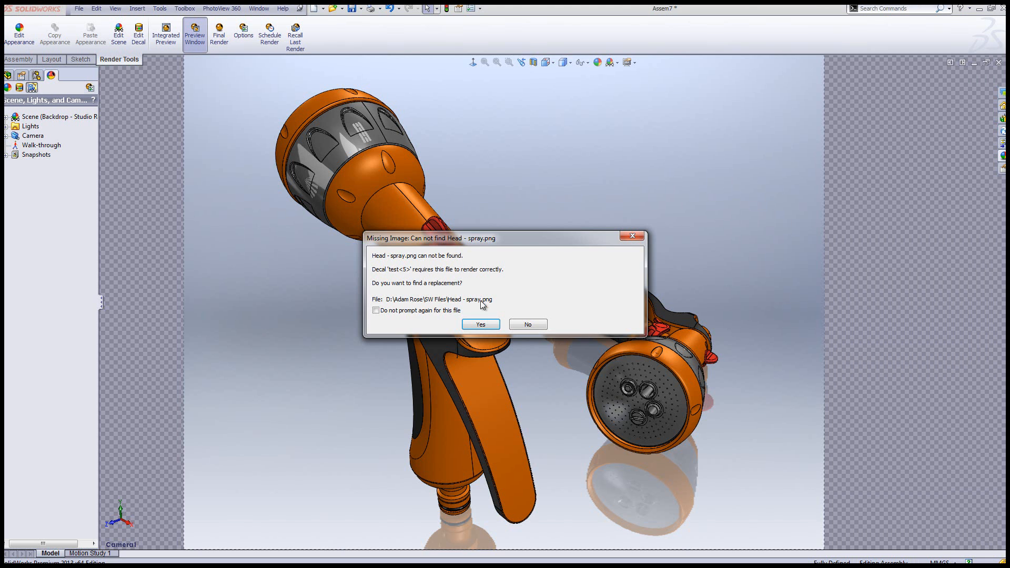
{"action": "left_click", "coordinate": [480, 323]}
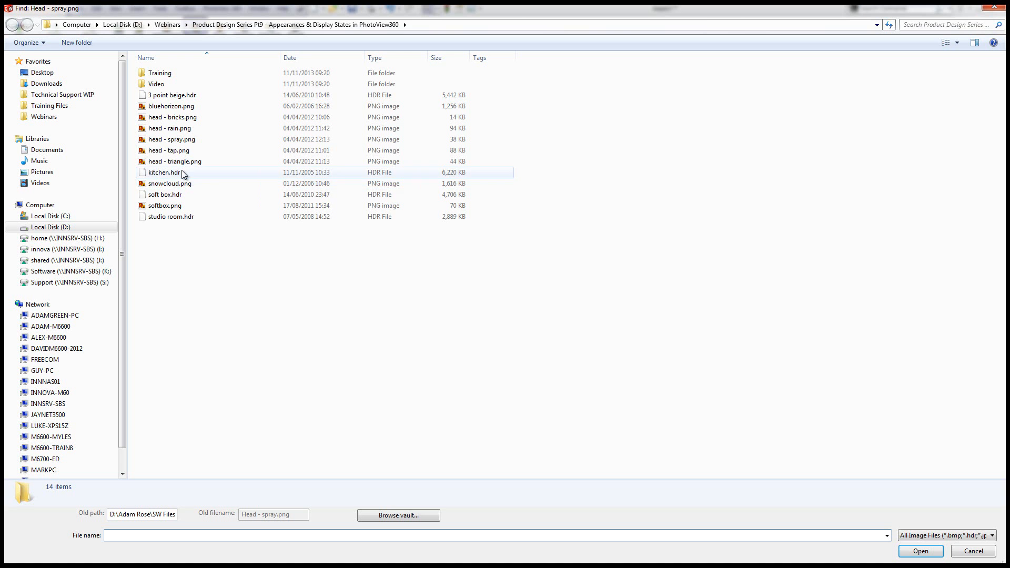
{"action": "double_click", "coordinate": [176, 139]}
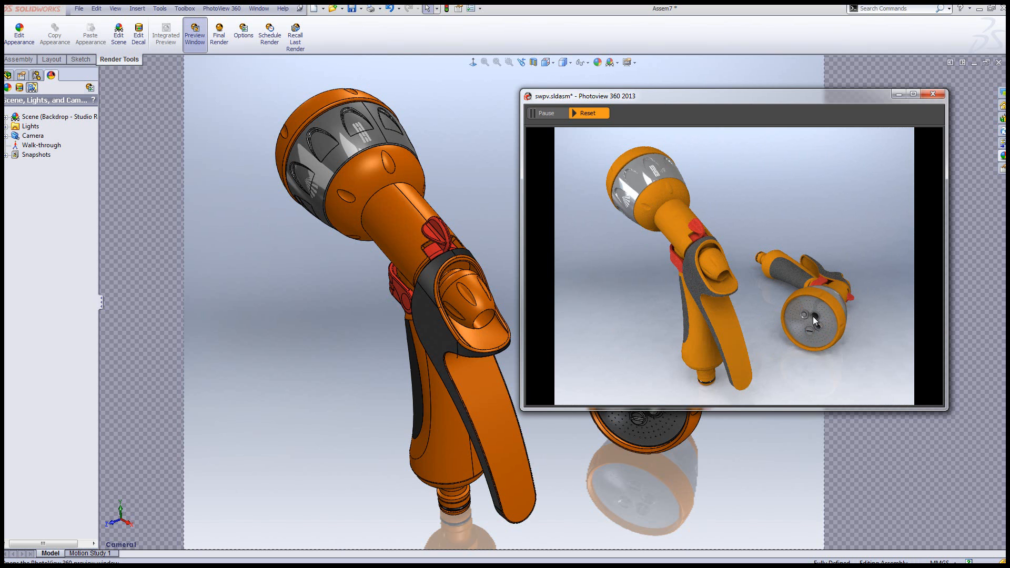
Edit the Backdrop - Studio Room scene and set its environment rotation to 18 degrees, keeping the render preview clear of the model
{"action": "left_click_drag", "start_coordinate": [729, 107], "coordinate": [766, 106]}
{"action": "left_click", "coordinate": [42, 118]}
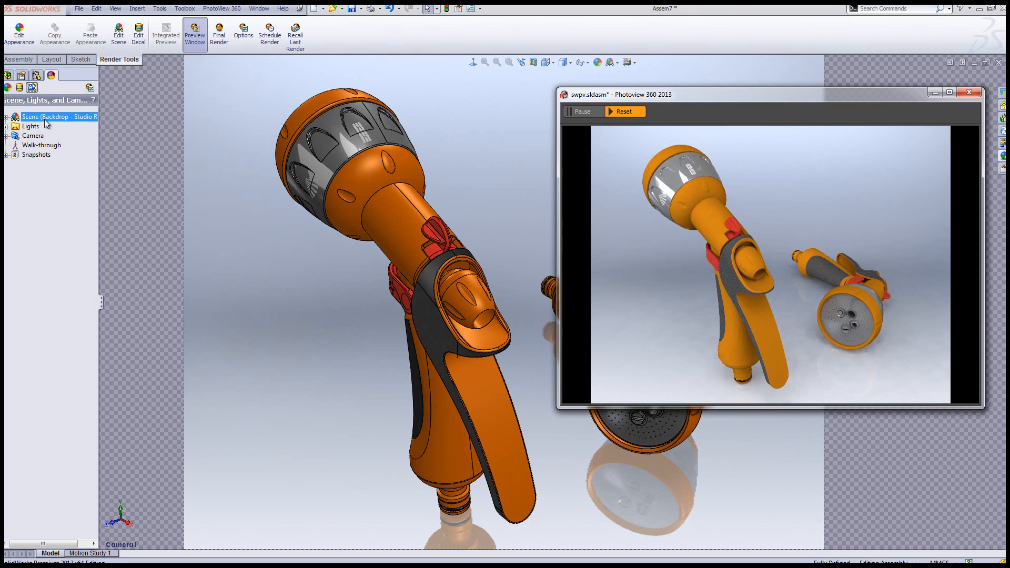
{"action": "right_click", "coordinate": [45, 119]}
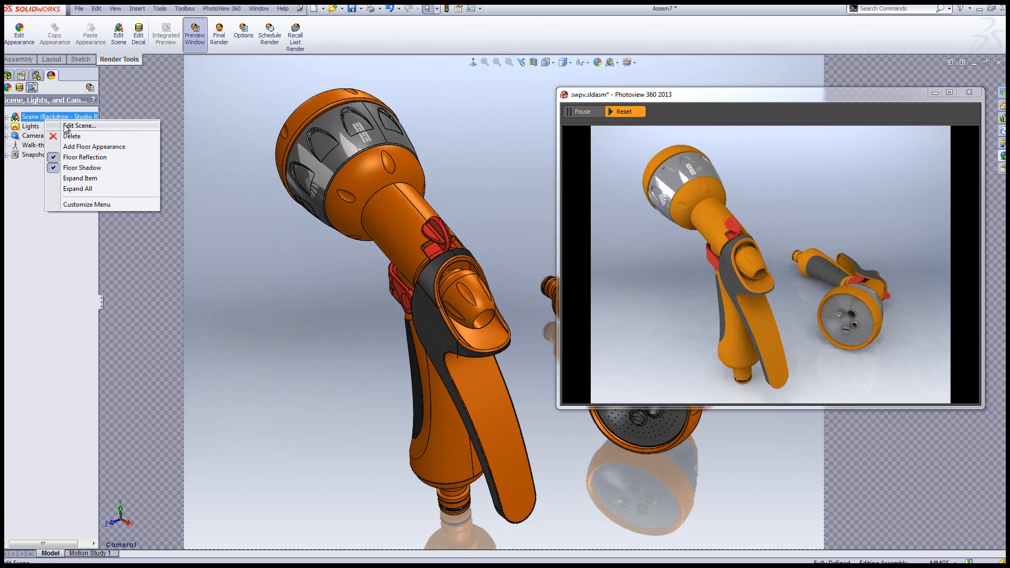
{"action": "left_click", "coordinate": [64, 125]}
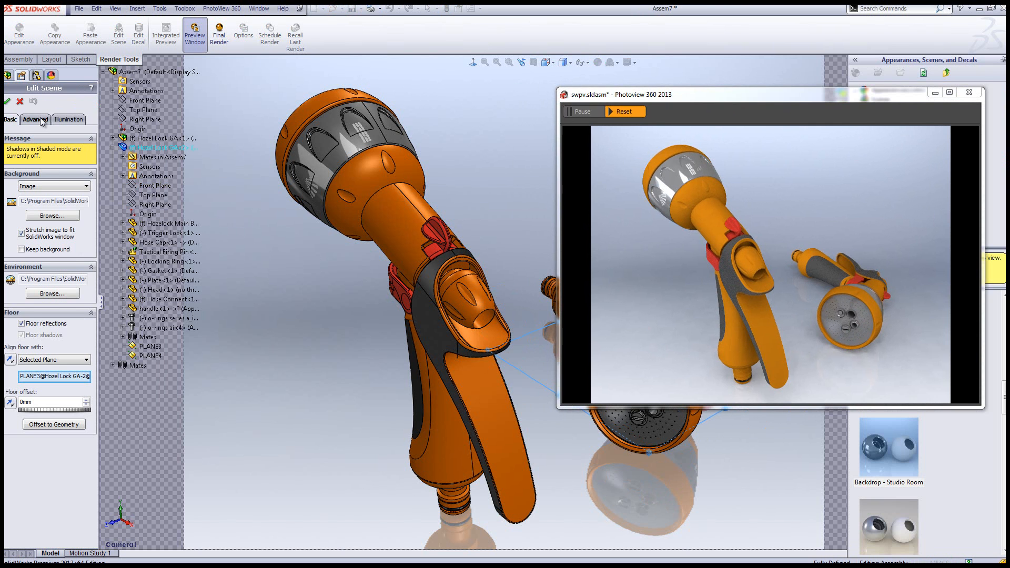
{"action": "left_click", "coordinate": [36, 119]}
{"action": "double_click", "coordinate": [25, 294]}
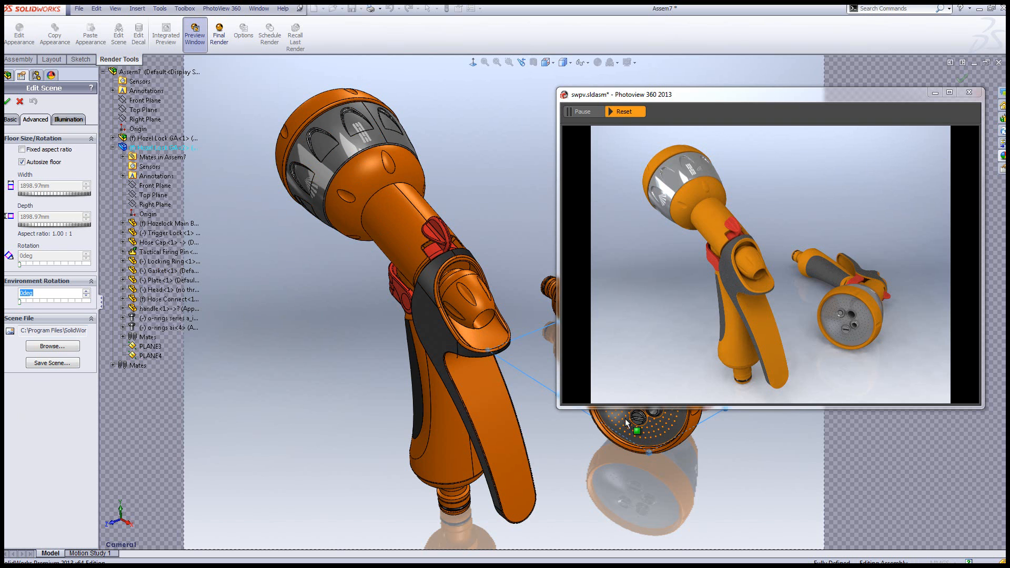
{"action": "left_click_drag", "start_coordinate": [758, 101], "coordinate": [651, 19]}
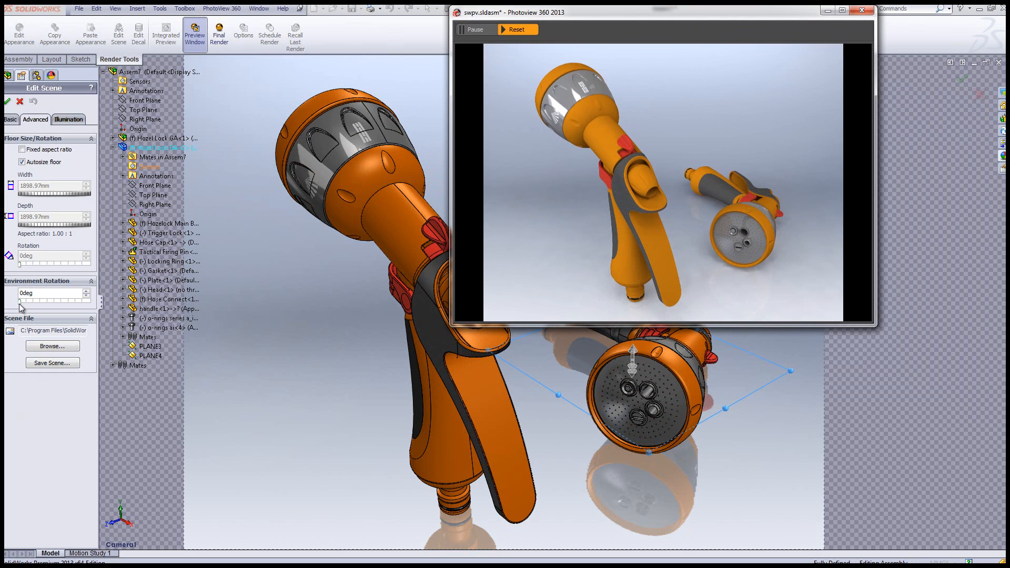
{"action": "left_click_drag", "start_coordinate": [21, 305], "coordinate": [23, 304]}
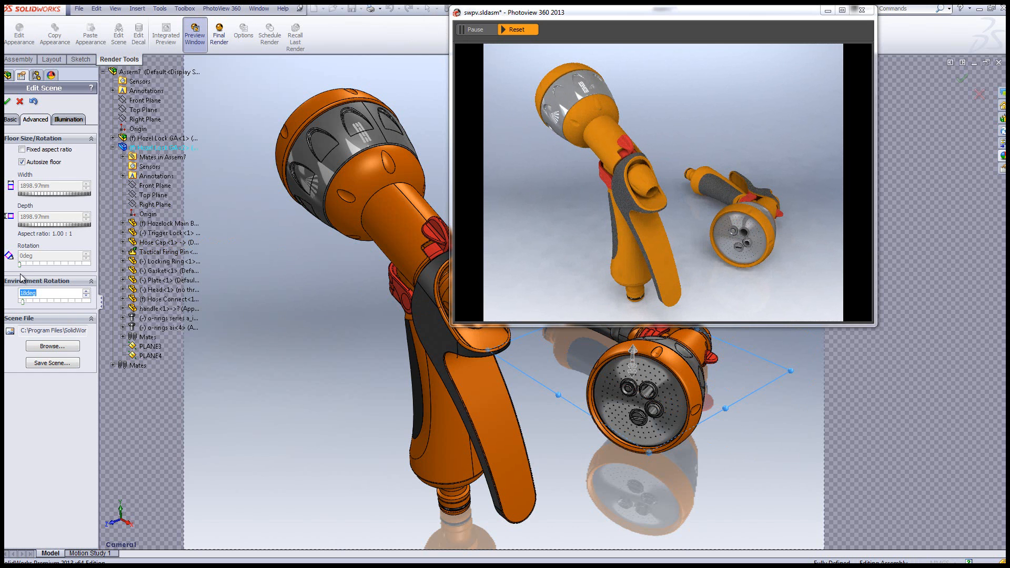
Set the scene's background brightness to 0.80, rendering brightness to 1.20 and scene reflectivity to 5.10 w/srm^2, and accept the scene
{"action": "left_click", "coordinate": [70, 120]}
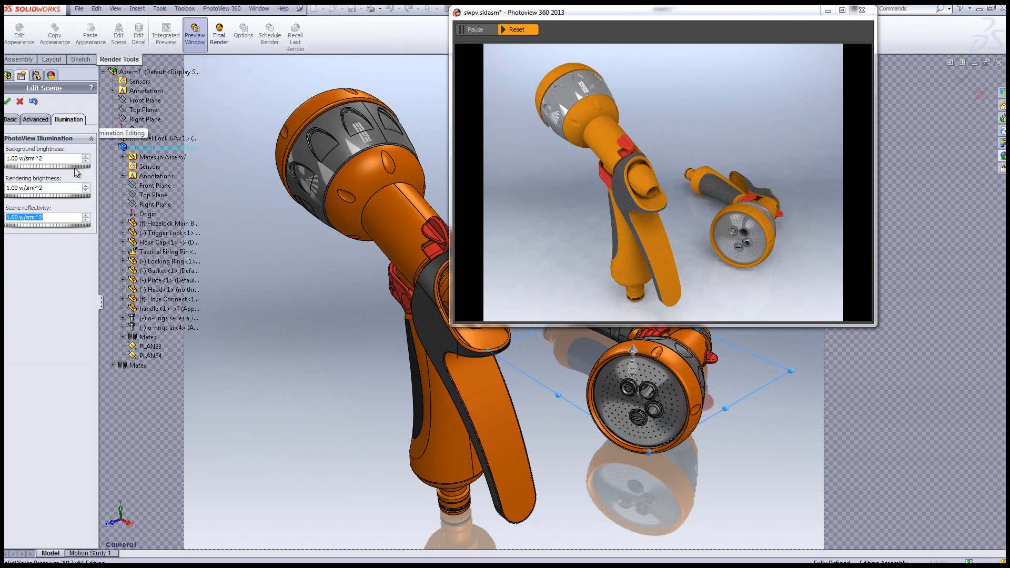
{"action": "left_click", "coordinate": [46, 167]}
{"action": "left_click_drag", "start_coordinate": [45, 168], "coordinate": [37, 167]}
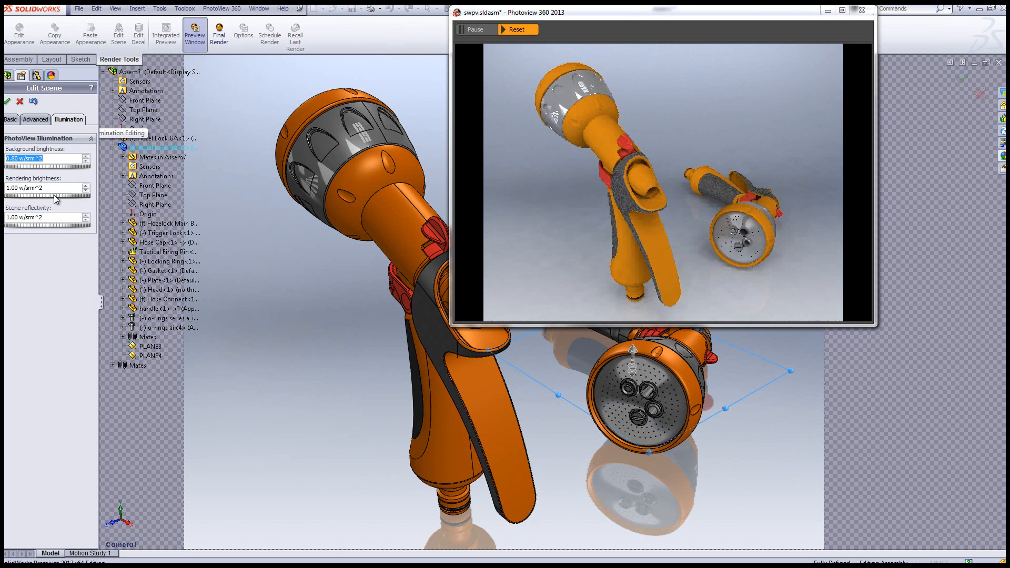
{"action": "left_click_drag", "start_coordinate": [54, 194], "coordinate": [46, 195]}
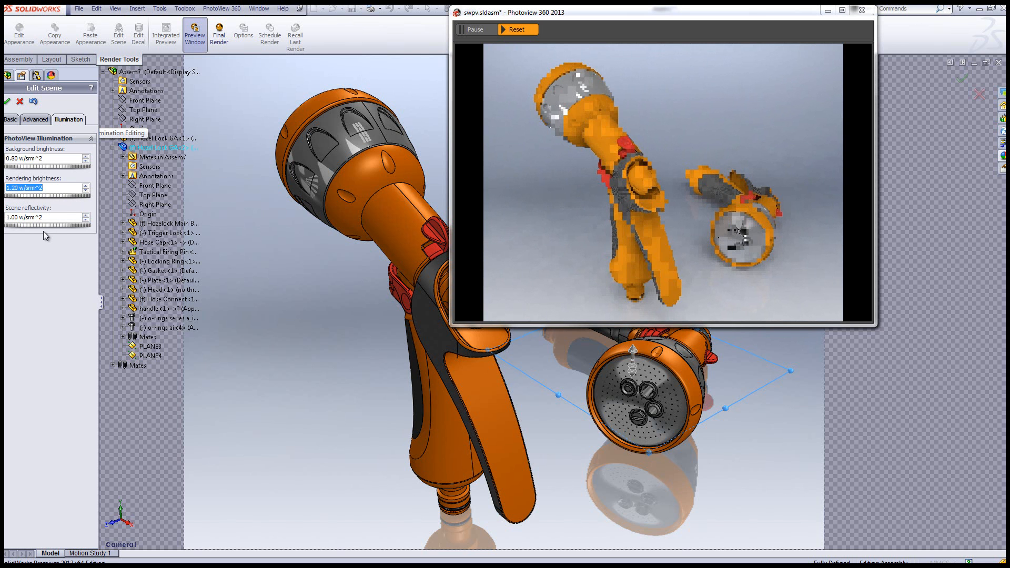
{"action": "left_click_drag", "start_coordinate": [38, 226], "coordinate": [61, 226]}
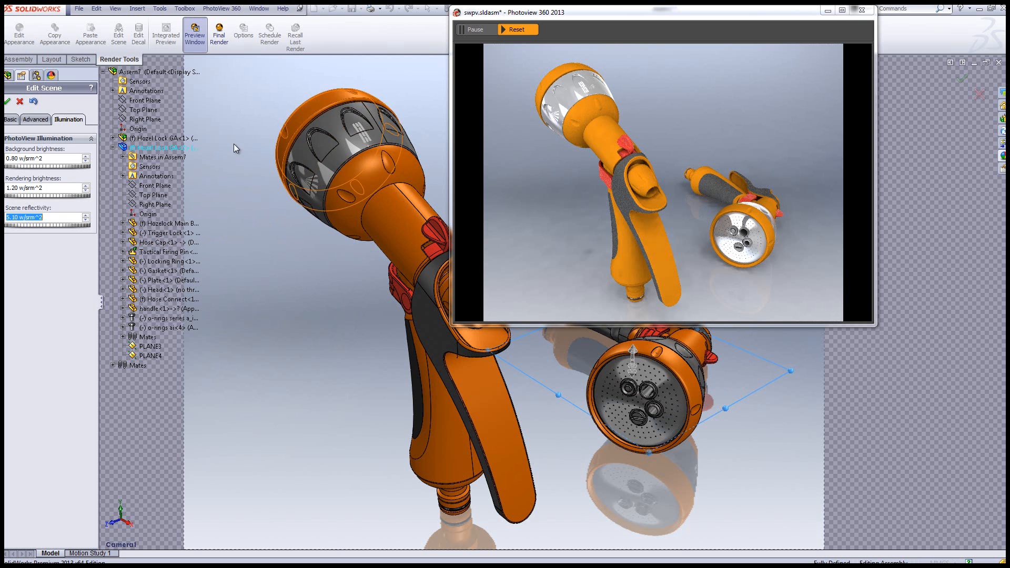
{"action": "left_click", "coordinate": [8, 103]}
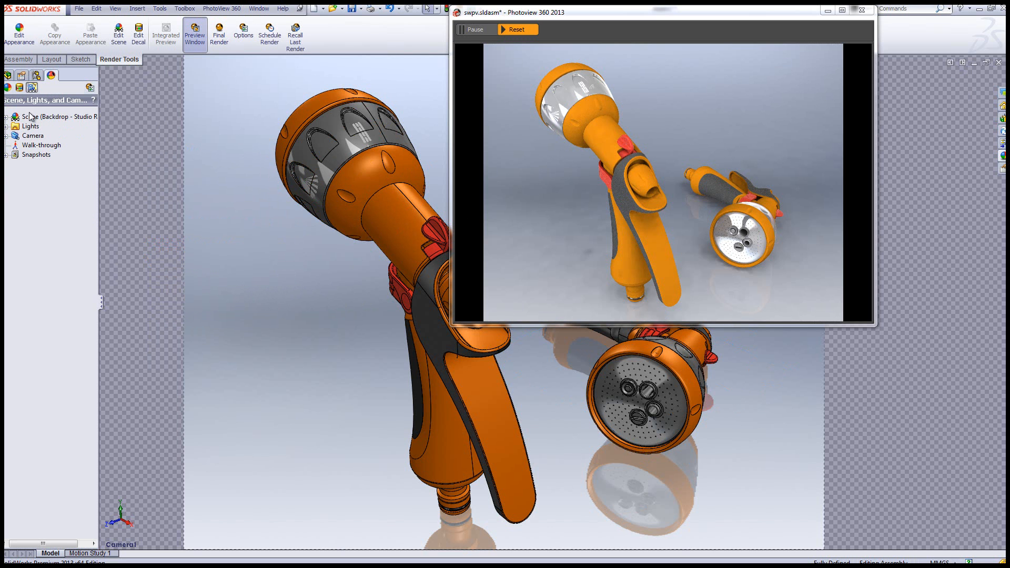
Turn on the Directional1 light in PhotoView for the render preview
{"action": "left_click", "coordinate": [6, 127]}
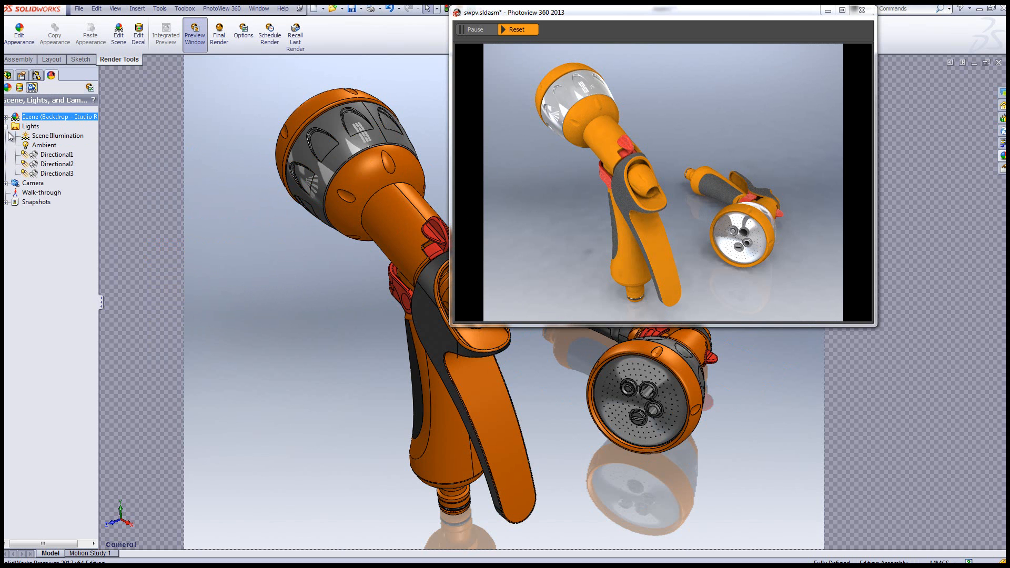
{"action": "right_click", "coordinate": [57, 155]}
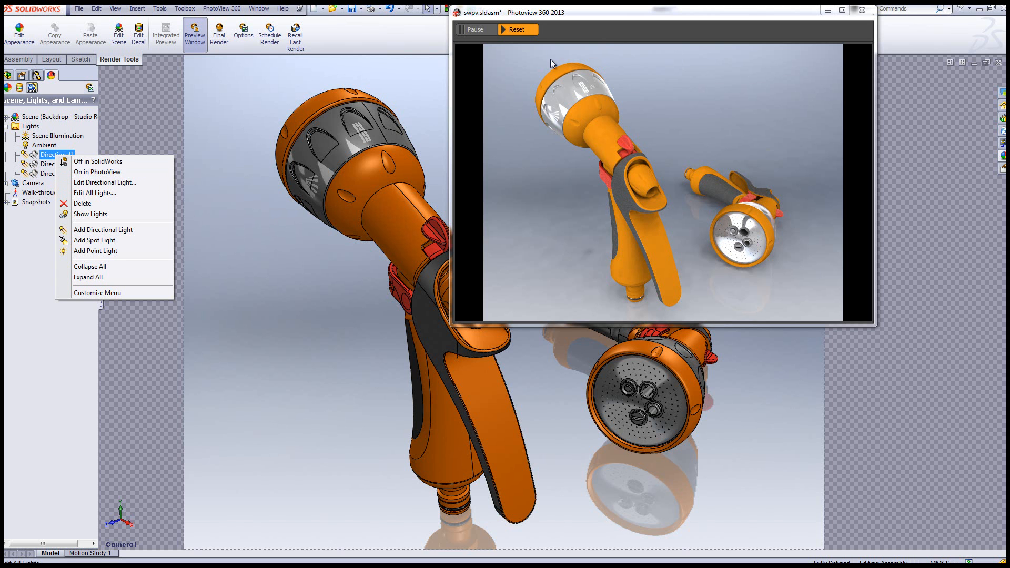
{"action": "left_click", "coordinate": [94, 172]}
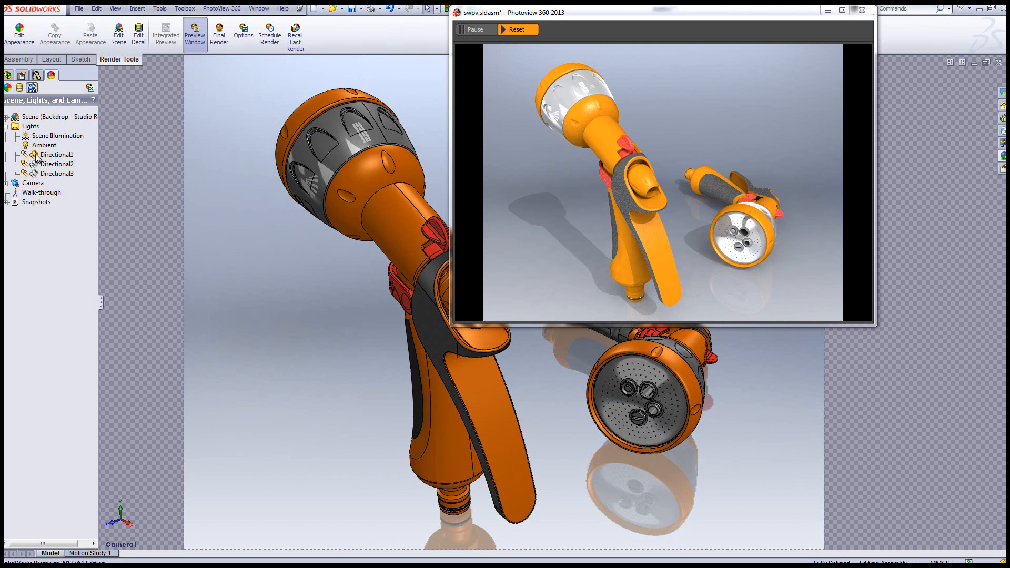
{"action": "left_click", "coordinate": [6, 126]}
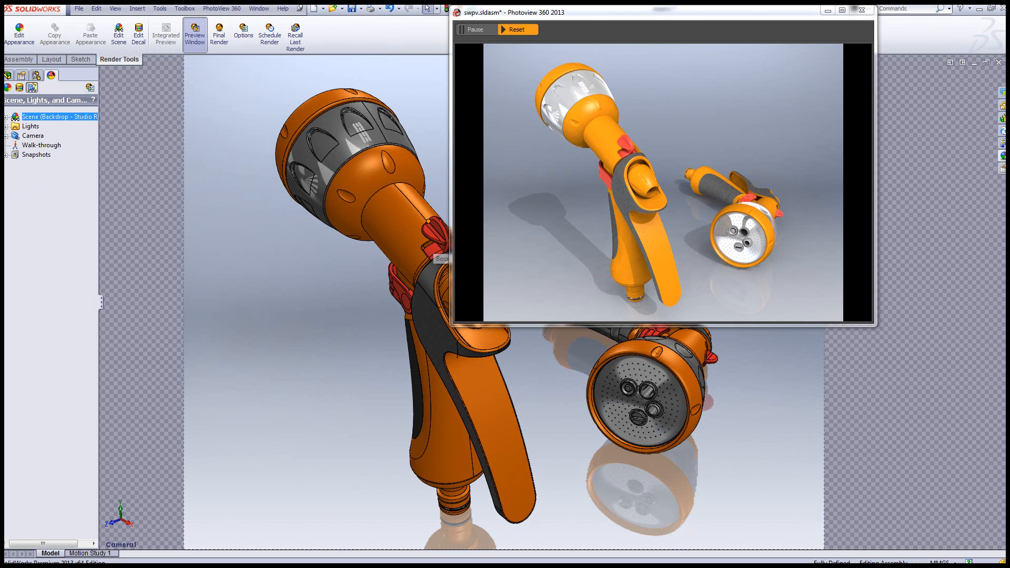
Move the render preview down over the graphics area and switch to the closing slide of the PowerPoint slide show
{"action": "left_click_drag", "start_coordinate": [680, 15], "coordinate": [748, 89]}
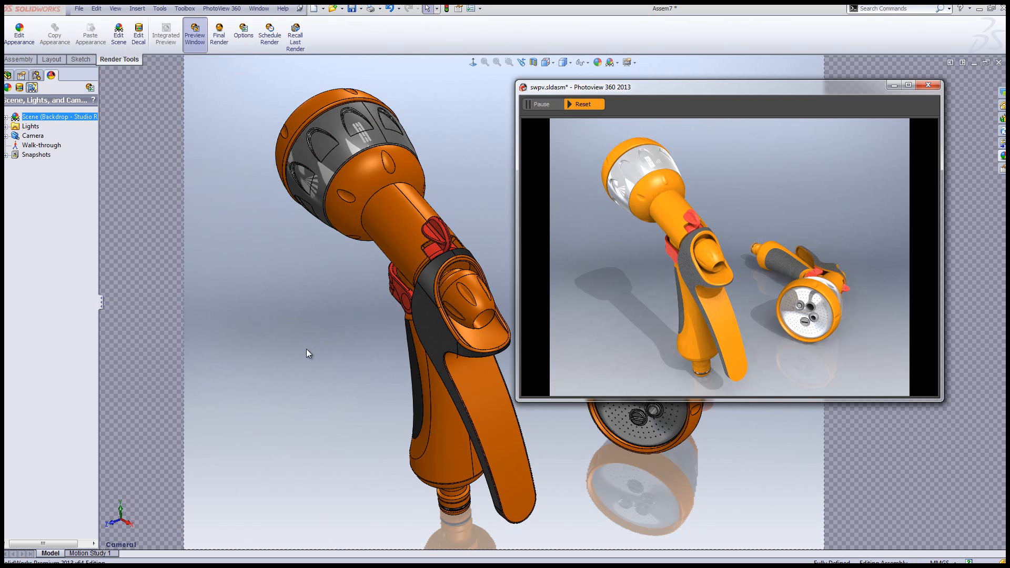
{"action": "key", "text": "alt+Tab"}
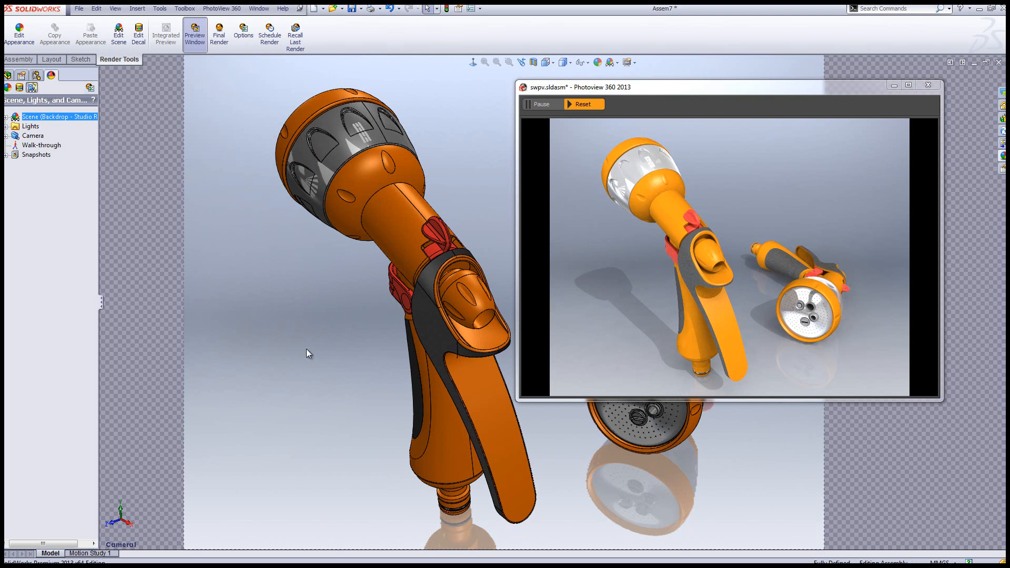
{"action": "key", "text": "alt+Tab"}
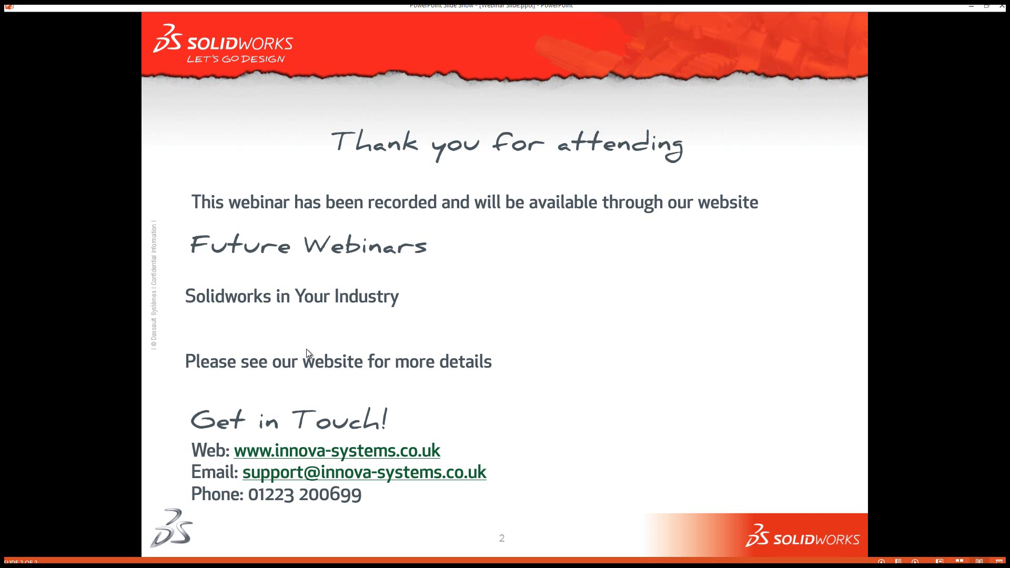